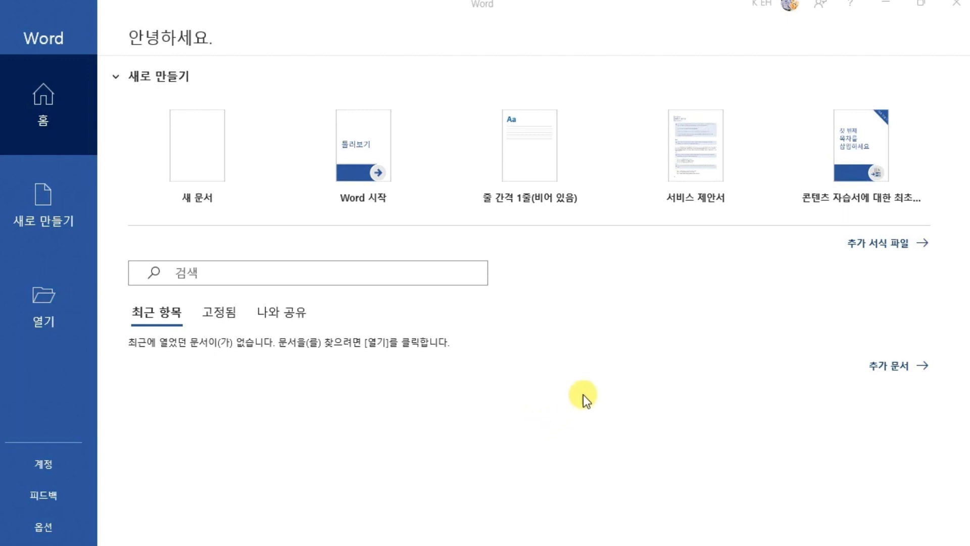
- Look over the places for opening files and browse the templates available for a new document
left_click(71, 221)
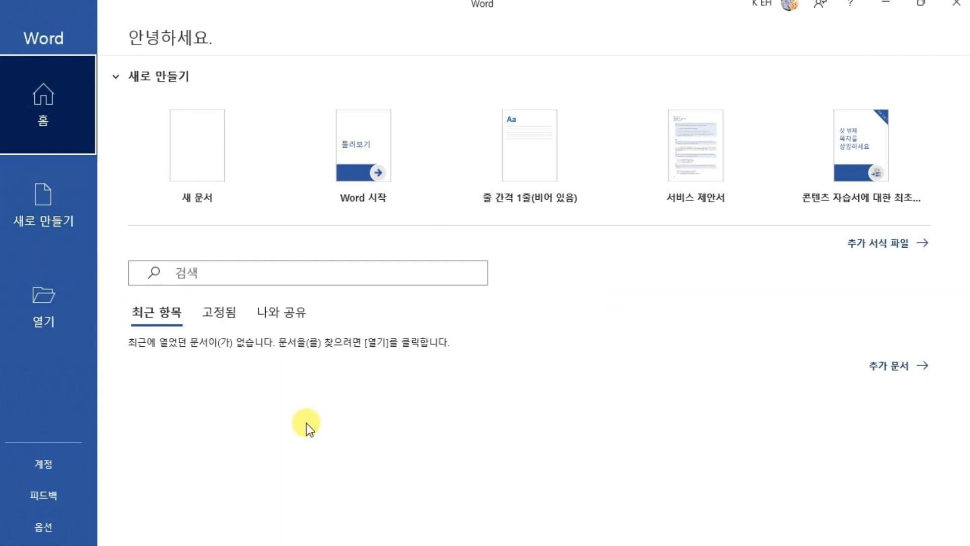
left_click(58, 320)
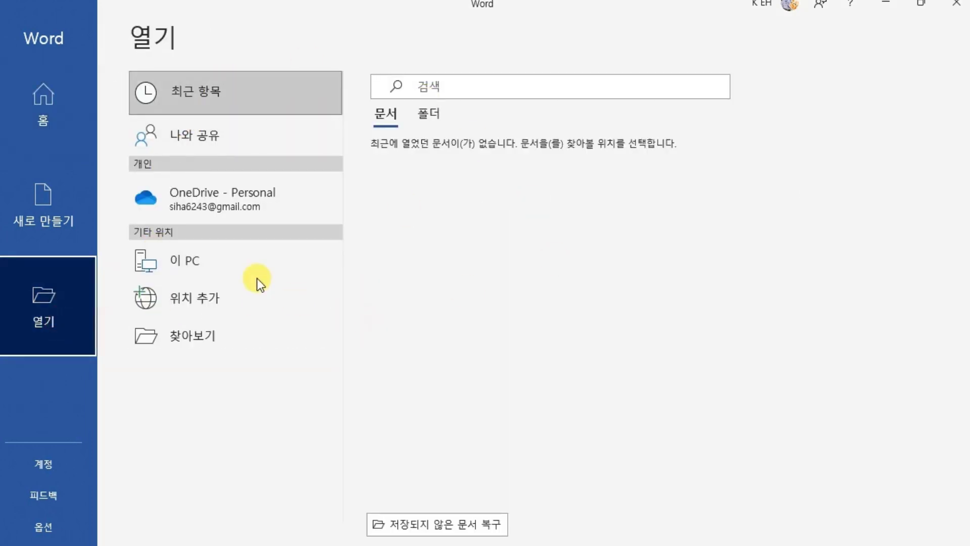
left_click(70, 219)
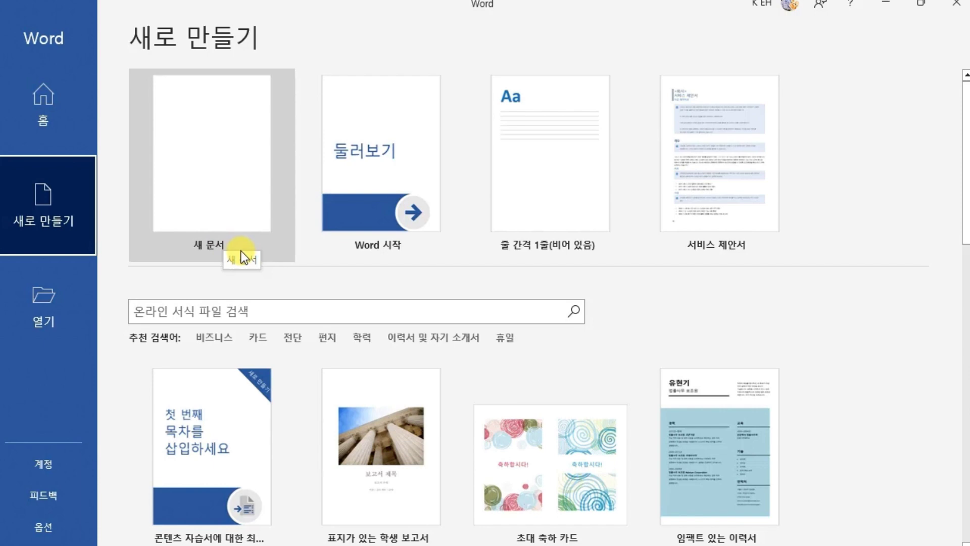
scroll(346, 362, "down", 1)
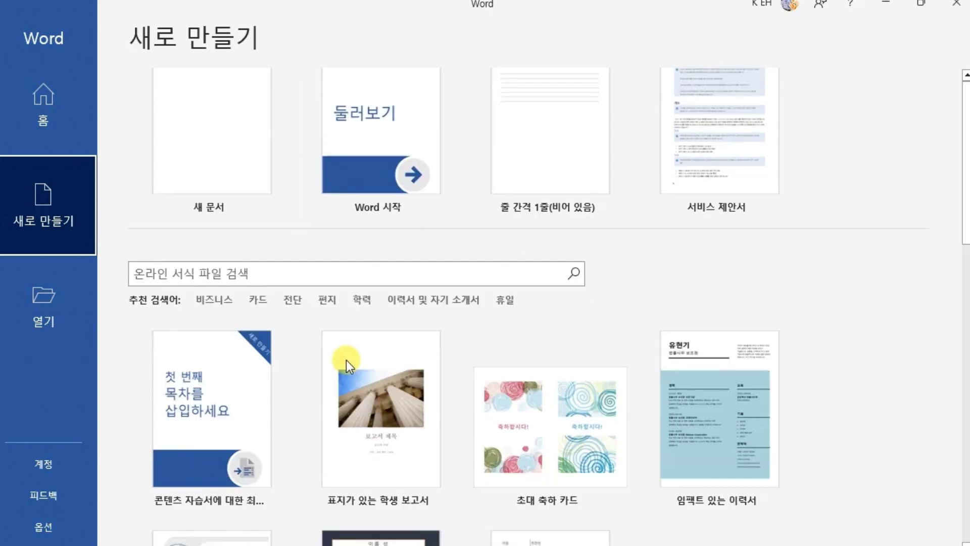
scroll(347, 360, "down", 2)
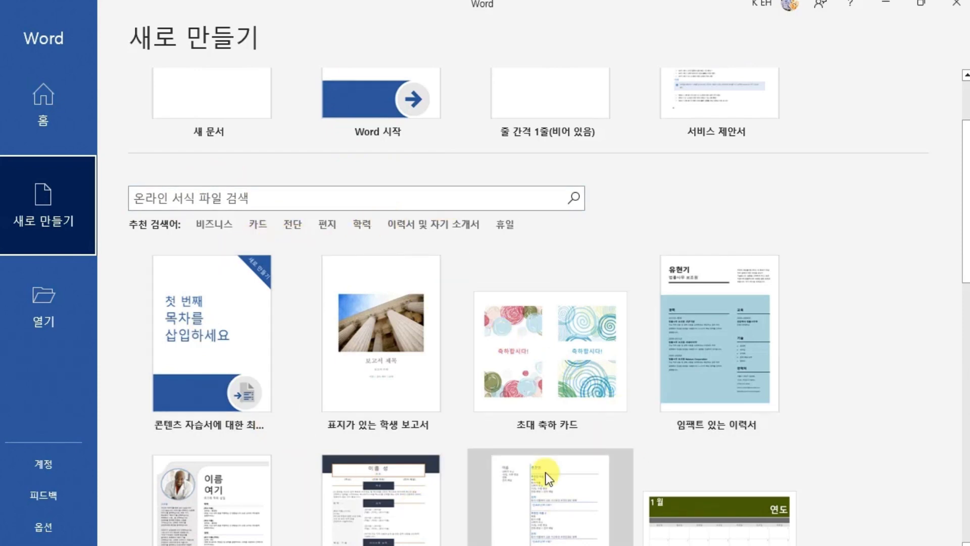
scroll(604, 463, "down", 1)
scroll(604, 463, "down", 3)
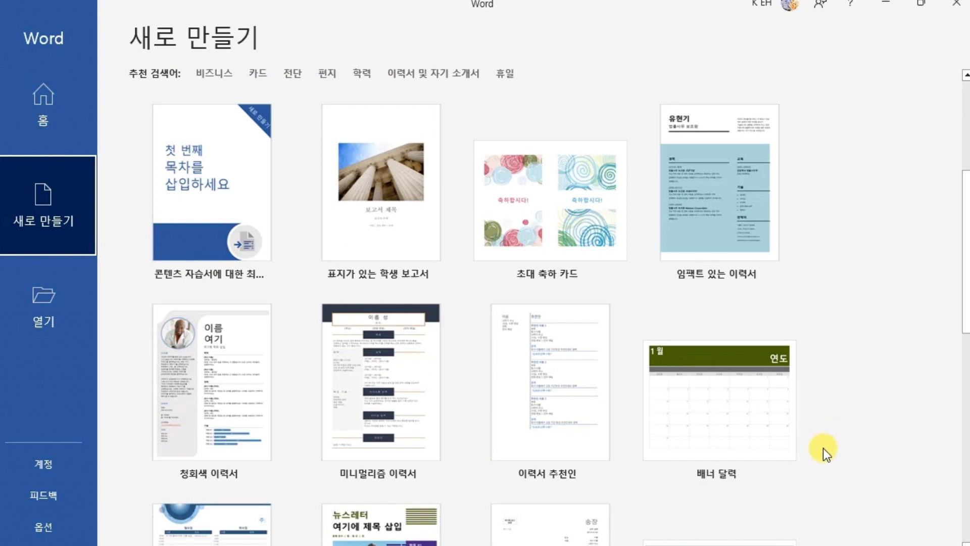
scroll(823, 447, "down", 4)
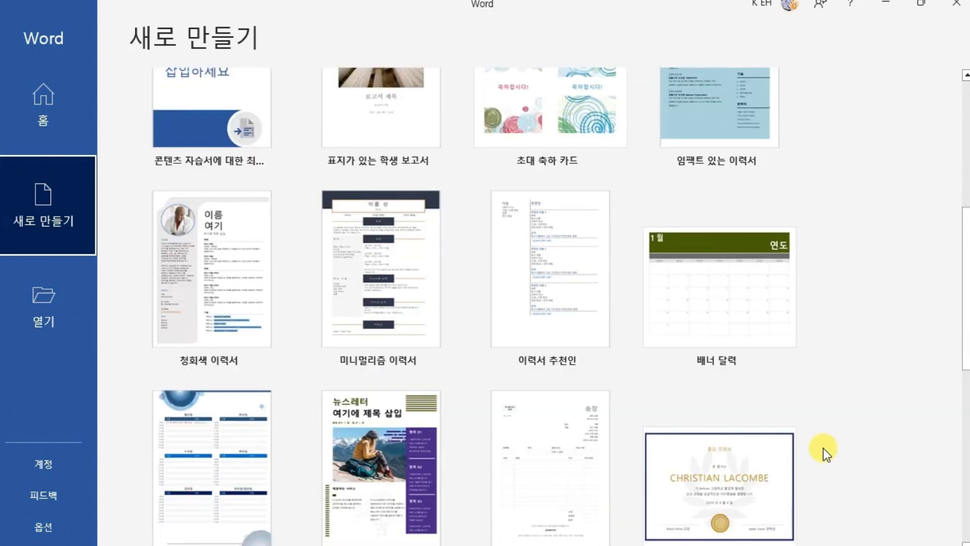
scroll(824, 448, "down", 4)
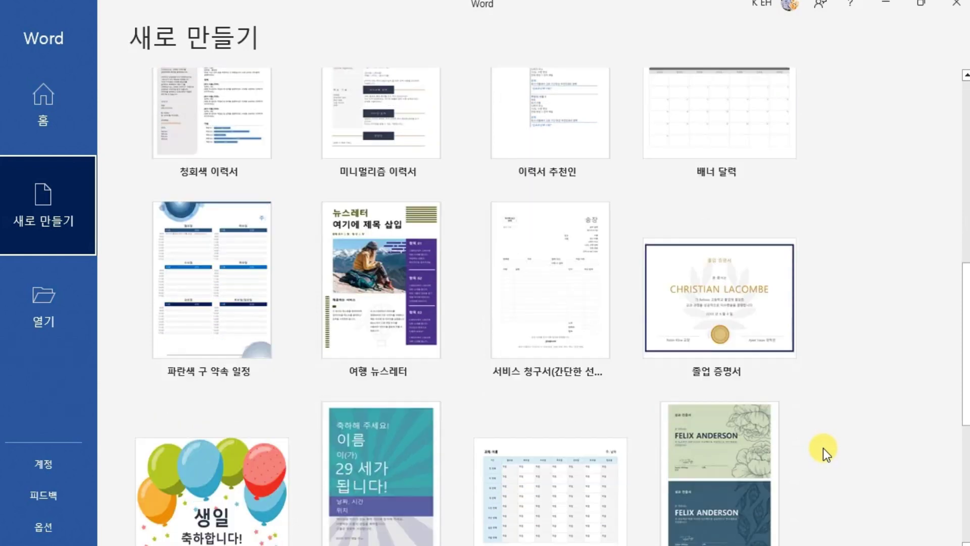
scroll(823, 447, "down", 1)
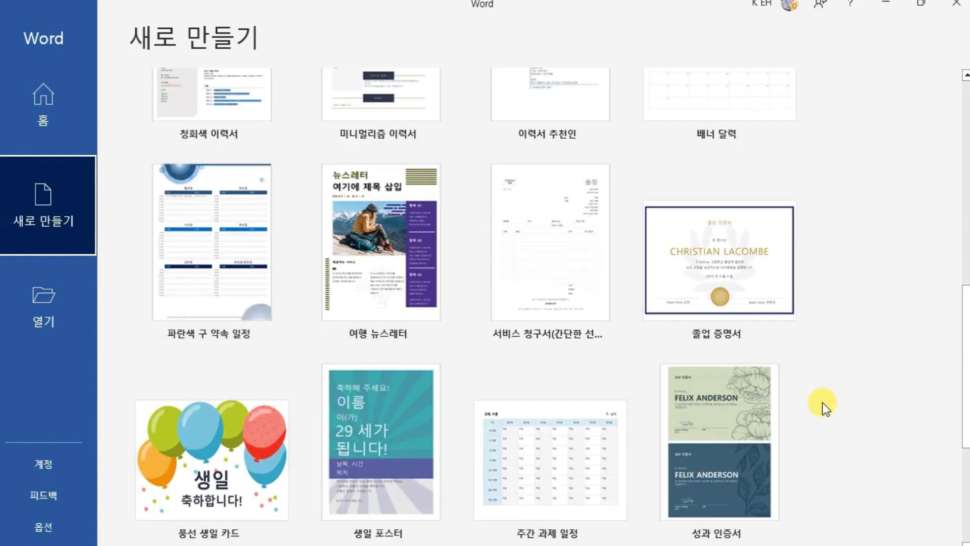
scroll(823, 404, "down", 1)
scroll(798, 408, "down", 2)
scroll(798, 408, "down", 1)
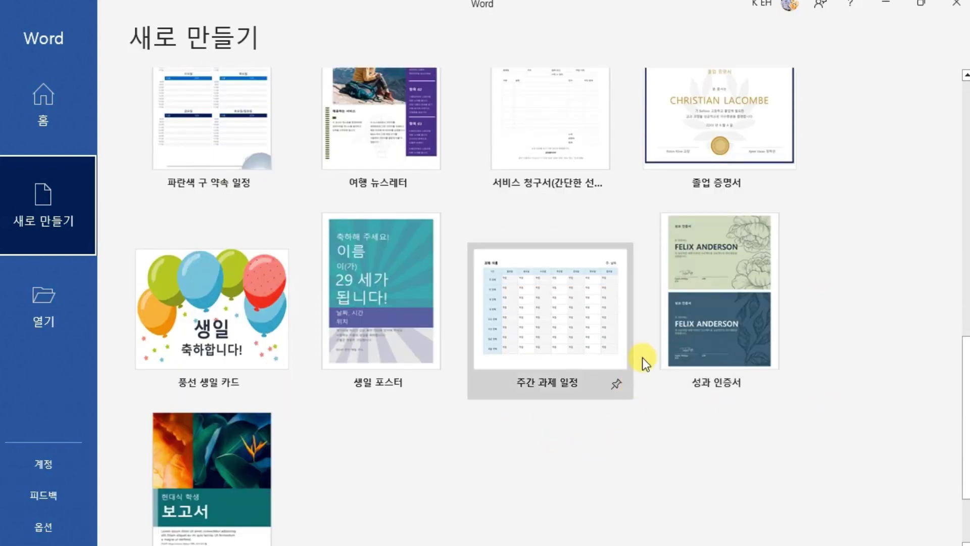
scroll(473, 444, "up", 1)
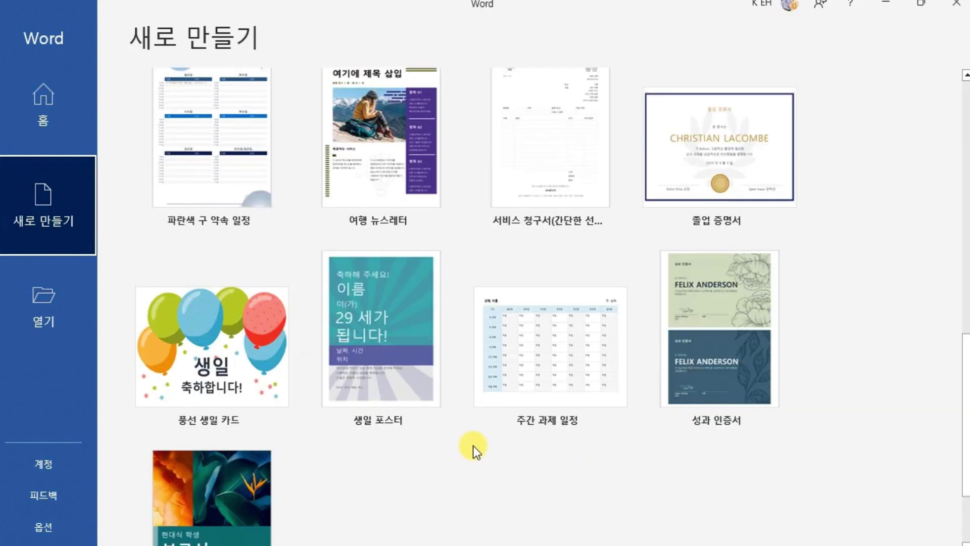
- Create a new blank document from the 새 문서 template
scroll(473, 445, "up", 5)
scroll(473, 444, "up", 10)
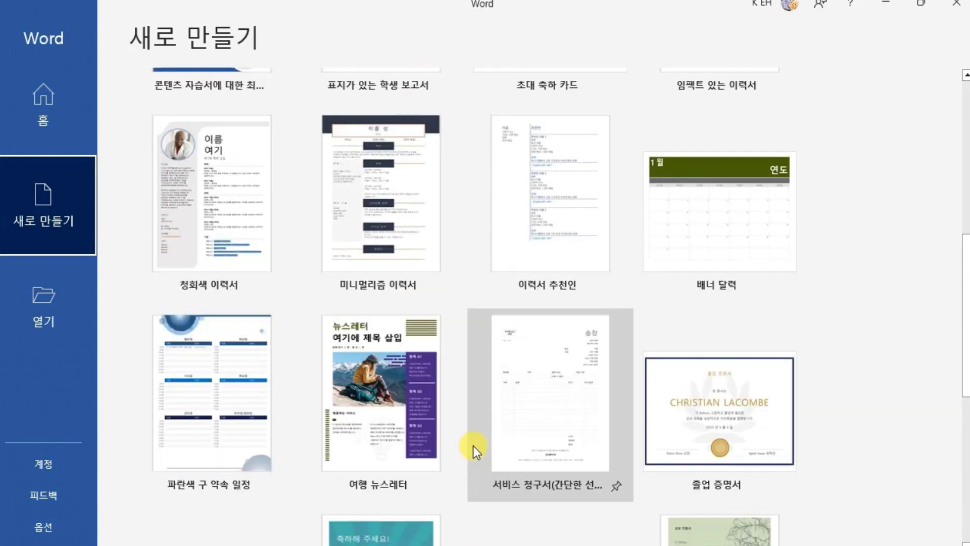
scroll(473, 445, "up", 1)
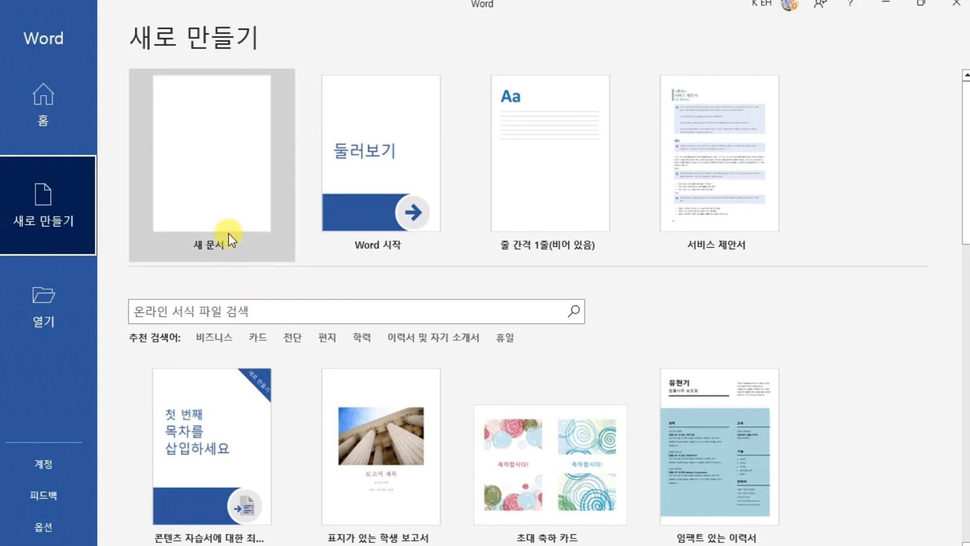
left_click(242, 203)
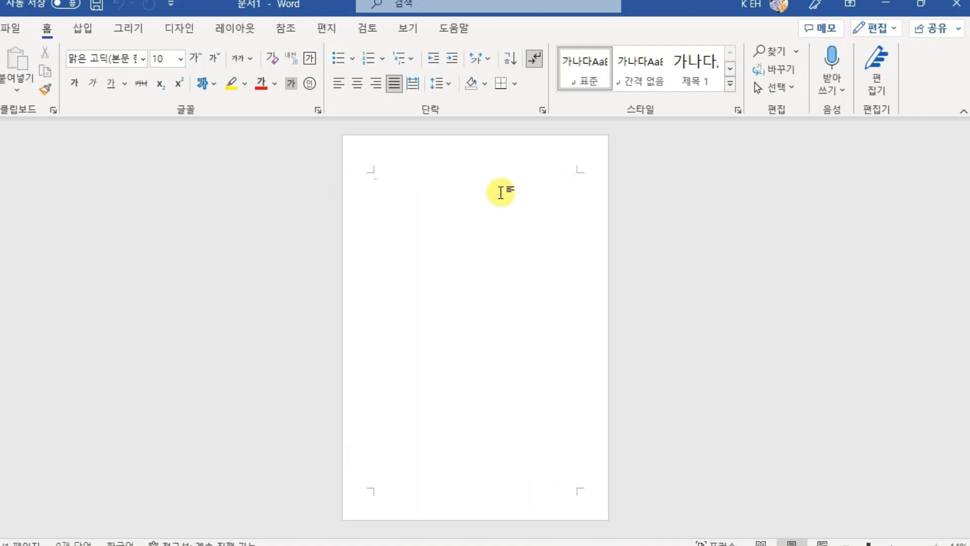
- Examine the preset paper sizes and the custom paper width and height settings, leaving the page size as it is
left_click(226, 29)
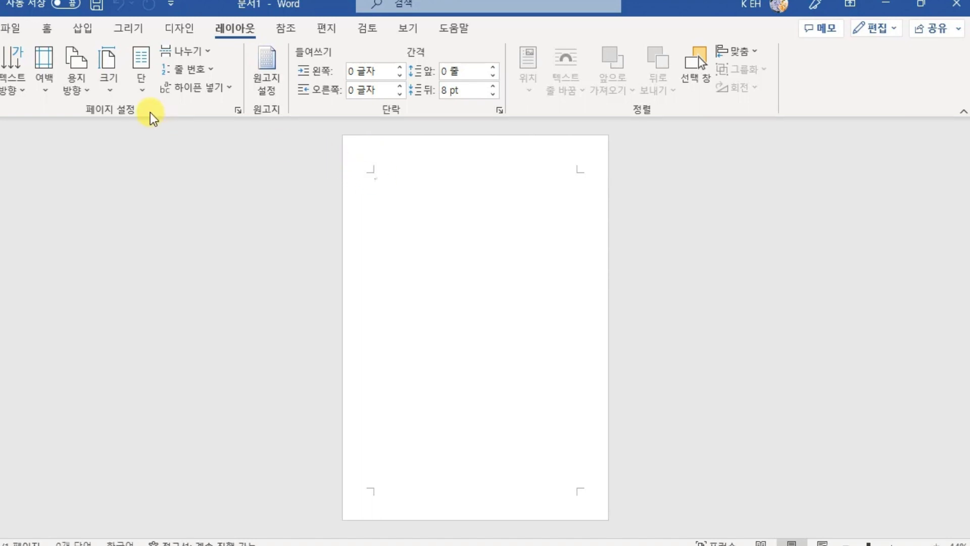
left_click(108, 89)
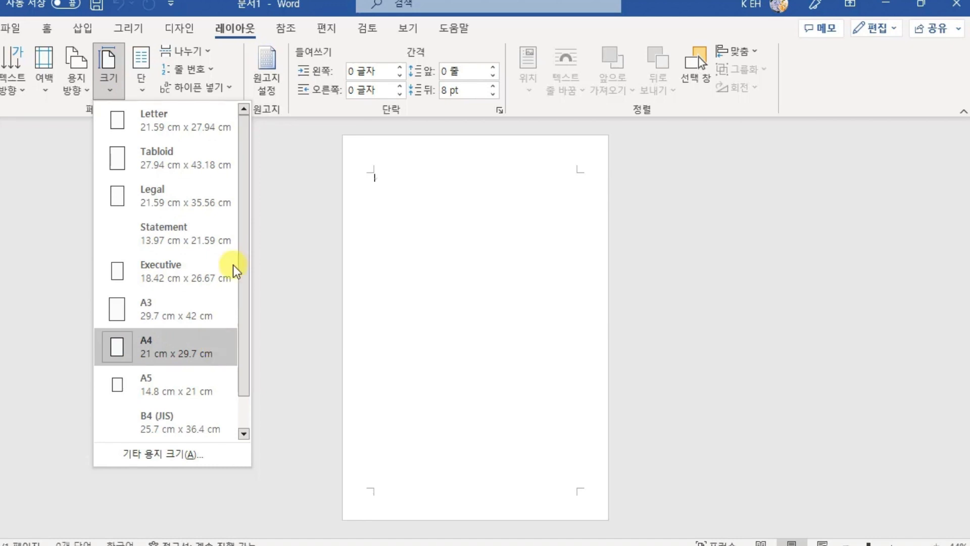
scroll(195, 278, "down", 1)
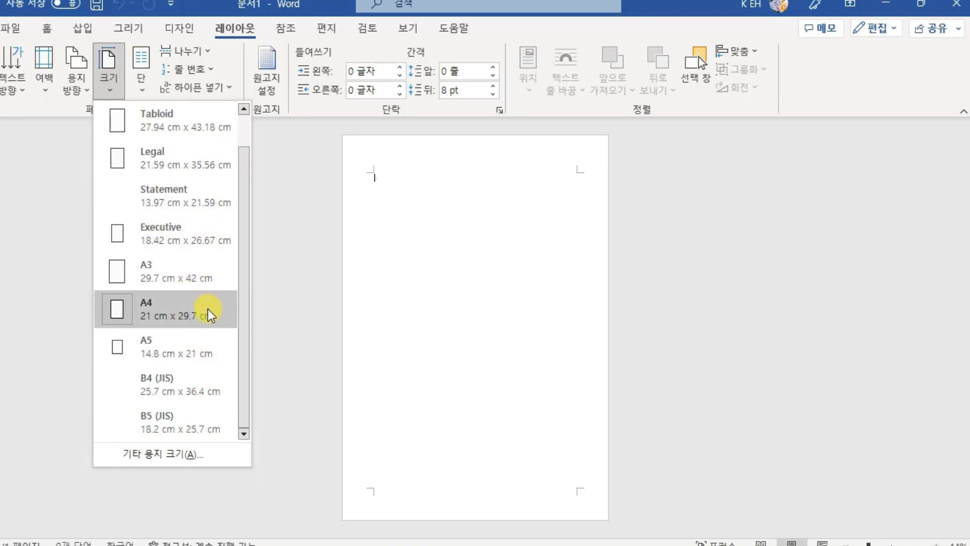
left_click(203, 461)
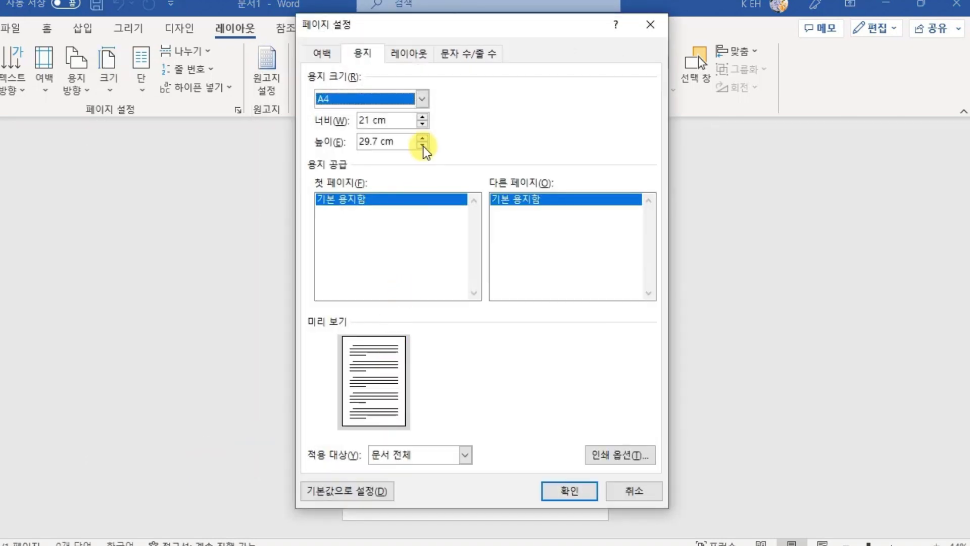
left_click(402, 122)
left_click(401, 143)
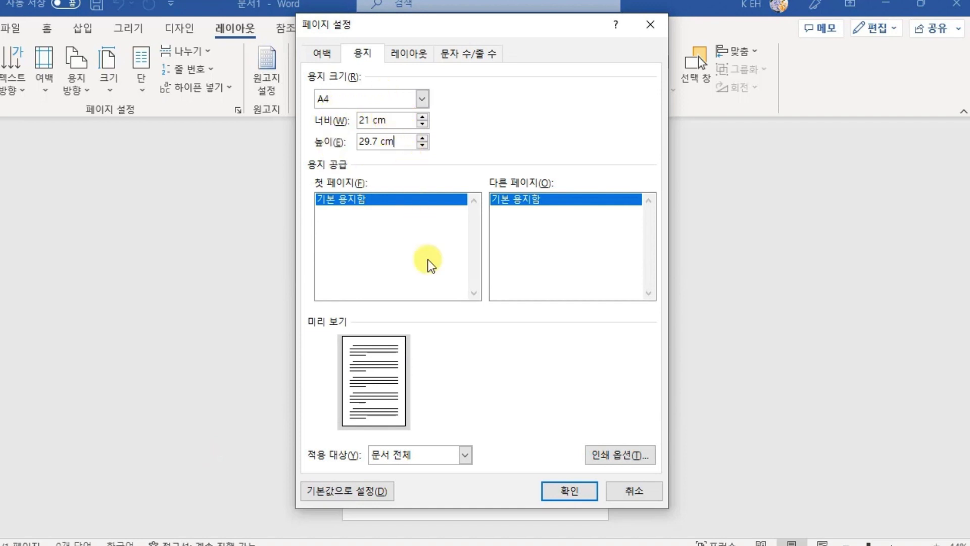
left_click(655, 498)
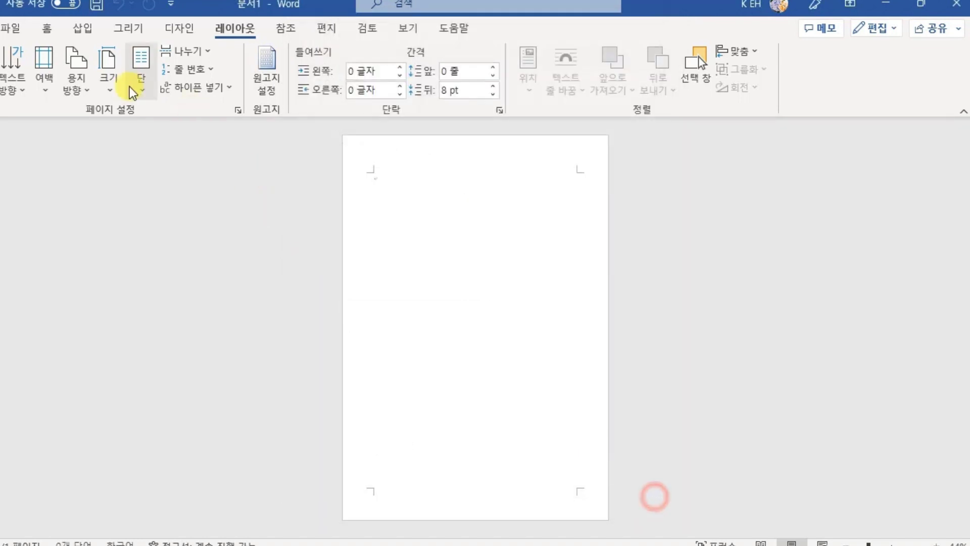
left_click(107, 86)
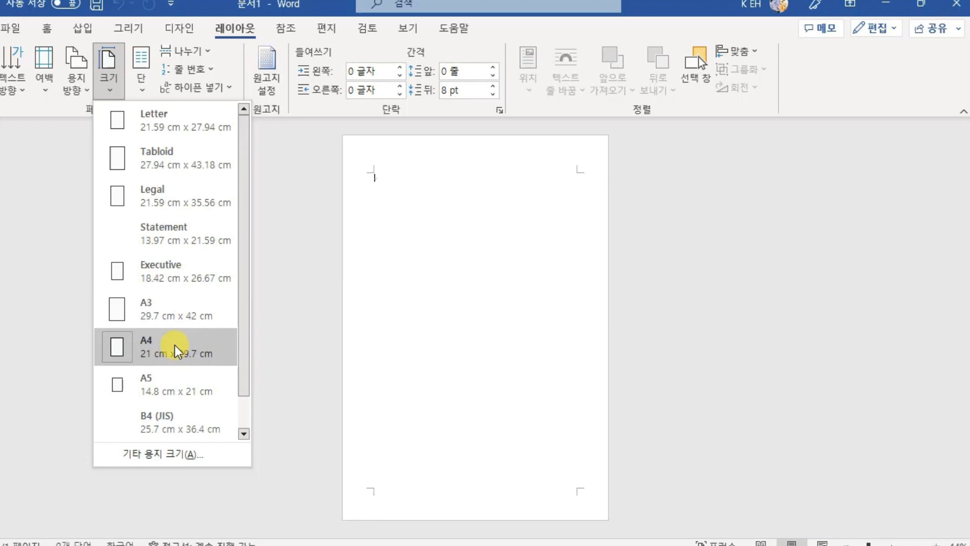
left_click(292, 190)
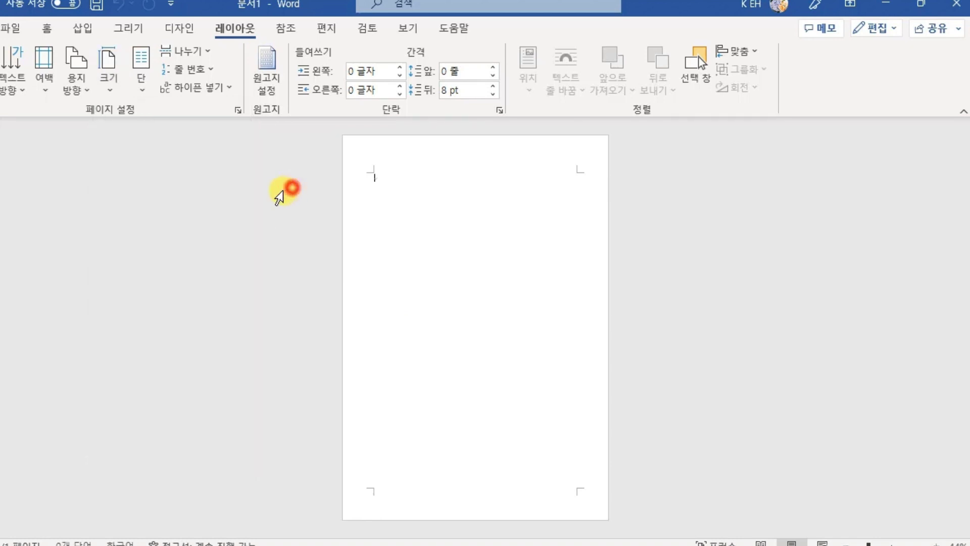
- Switch the page orientation to landscape (가로) and return it to portrait (세로)
left_click(90, 93)
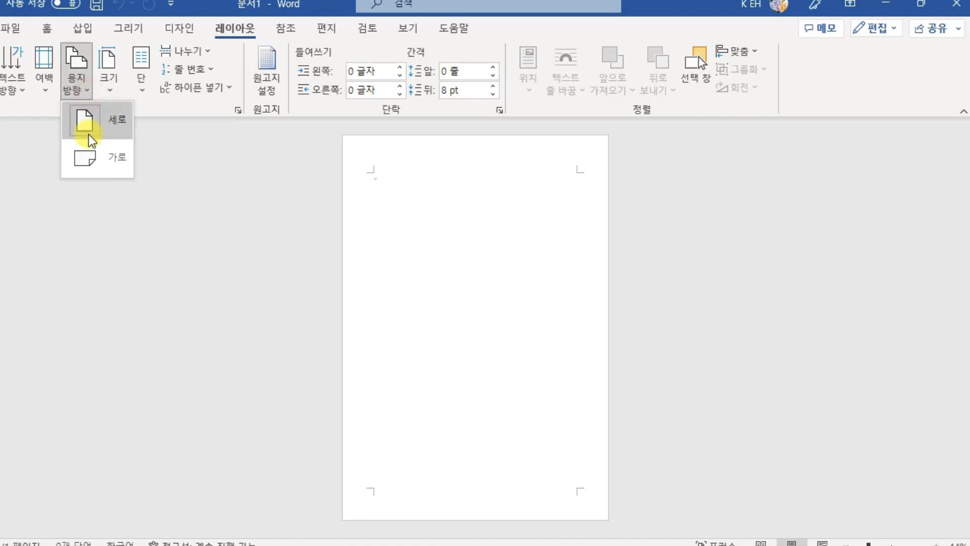
left_click(89, 167)
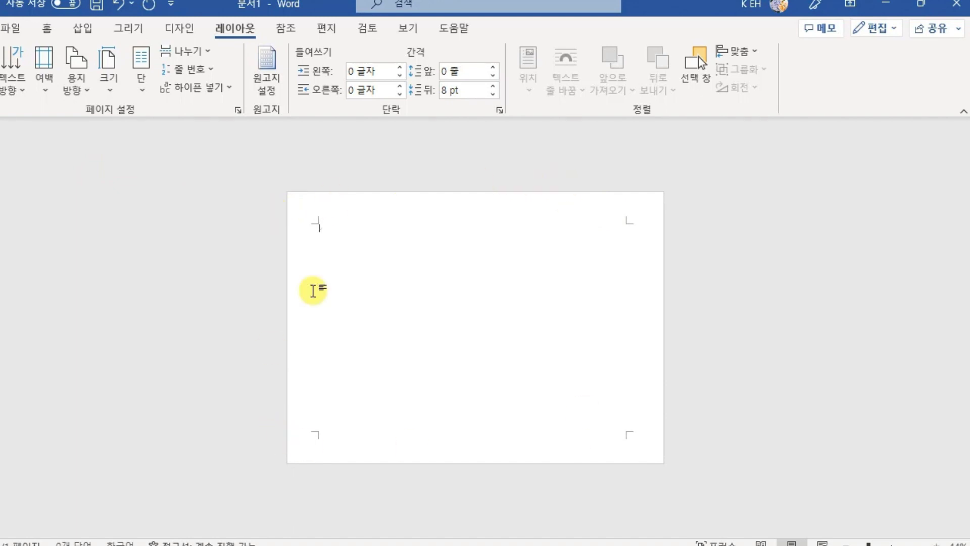
left_click(79, 90)
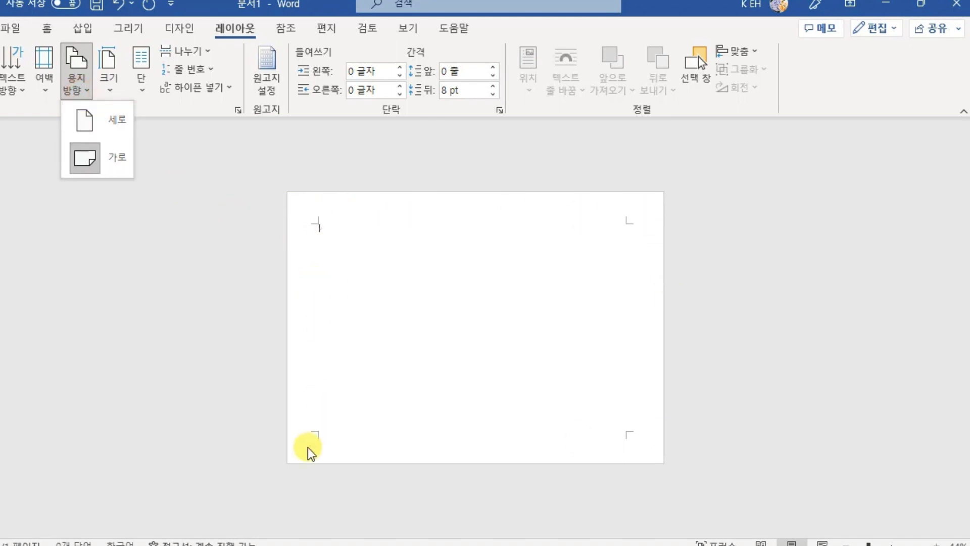
left_click(94, 125)
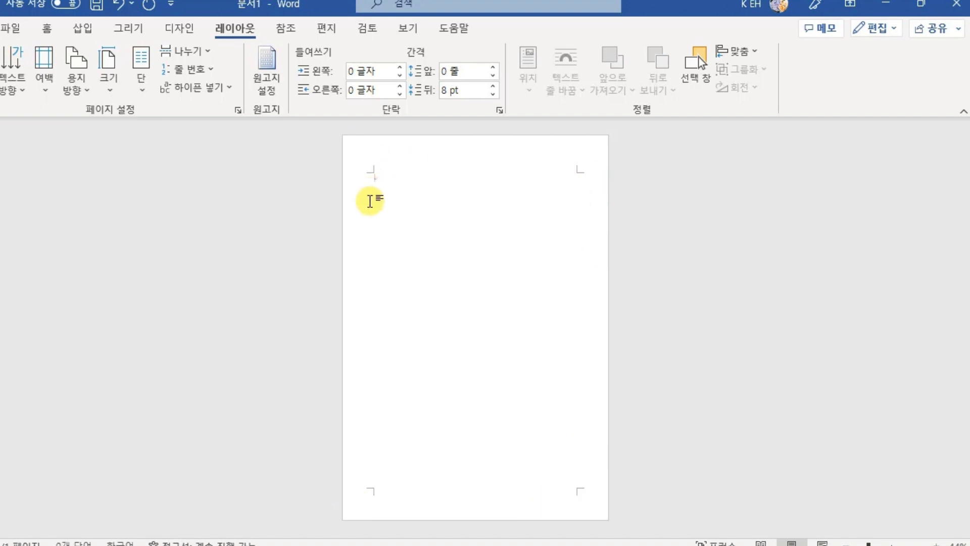
- Try the narrow (좁게) and moderate (보통) margin presets on the page
left_click(52, 96)
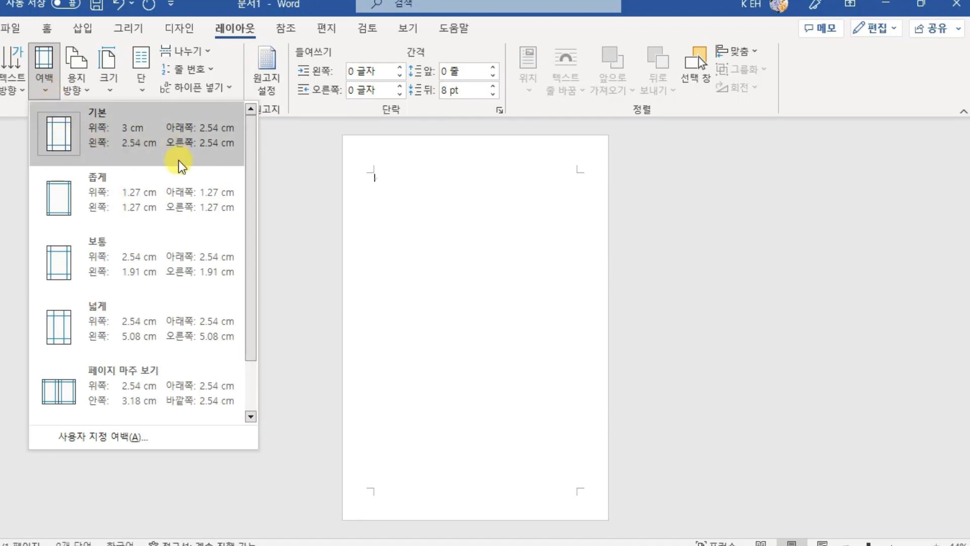
left_click(178, 193)
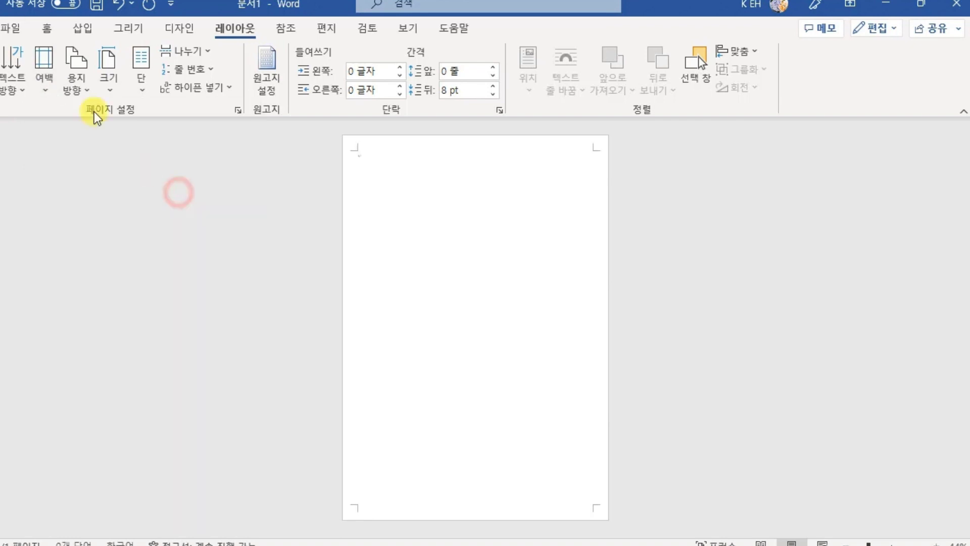
left_click(50, 90)
left_click(92, 257)
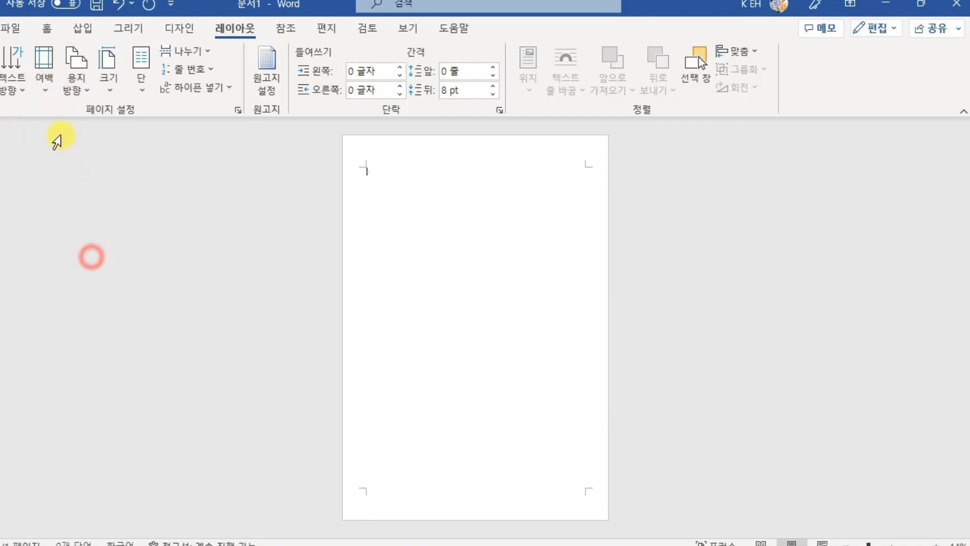
- Apply the wide (넓게) margin preset, with 2.54 cm top and bottom and 5.08 cm left and right
left_click(52, 75)
left_click(96, 311)
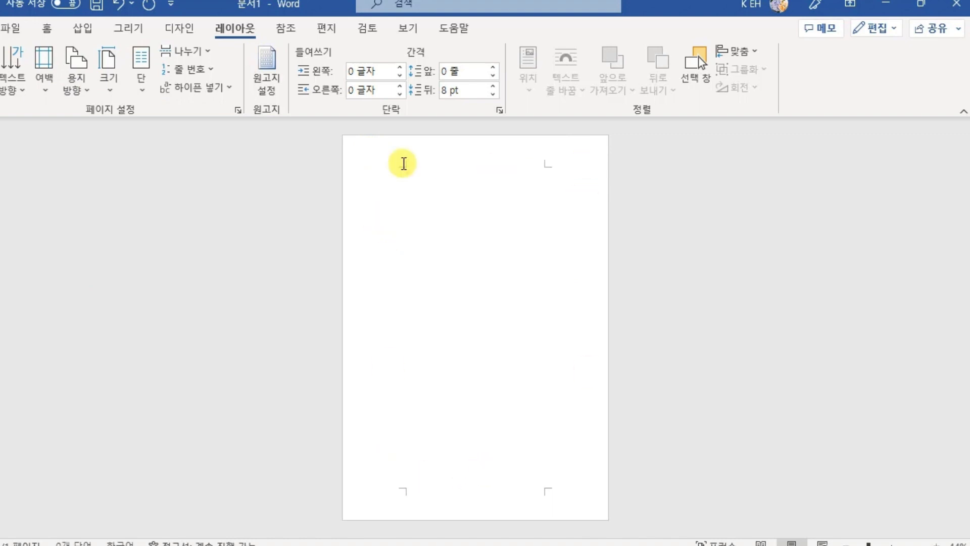
- Review the top, bottom, left and right fields in the custom margin settings and accept them as they are
left_click(45, 87)
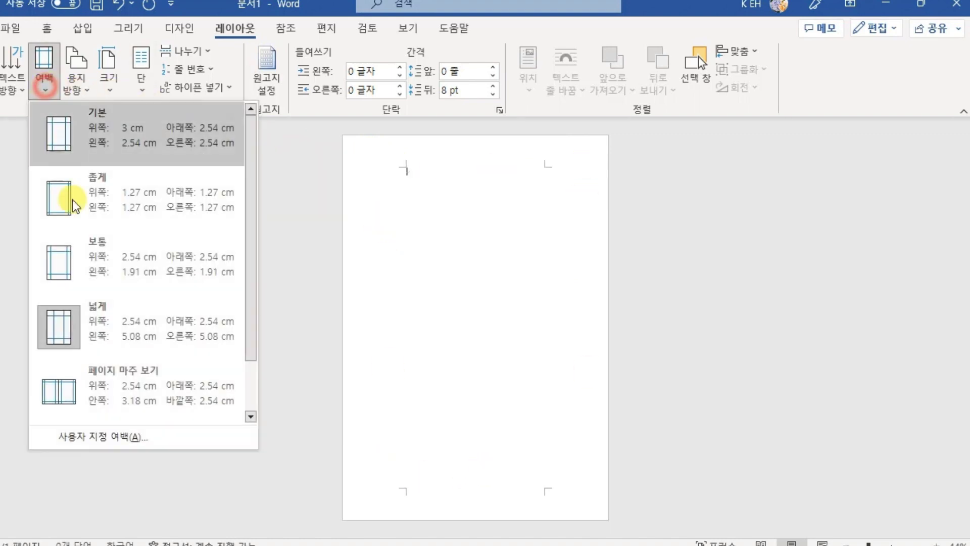
left_click(110, 438)
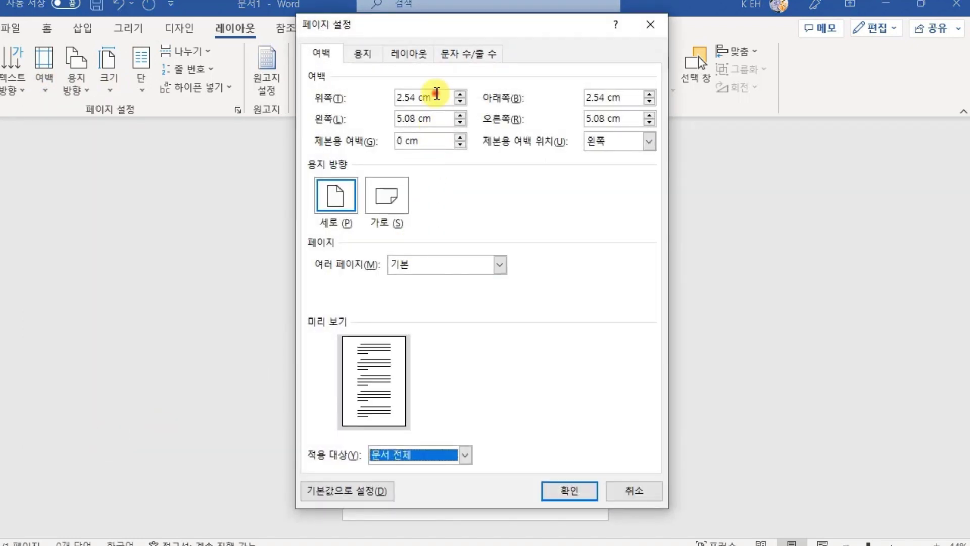
left_click(436, 94)
left_click(613, 96)
left_click(439, 119)
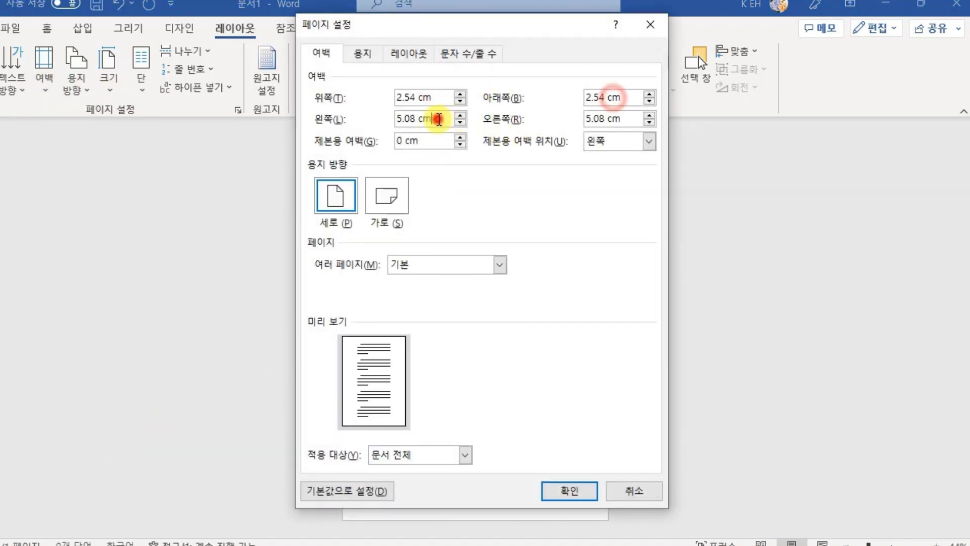
left_click(601, 120)
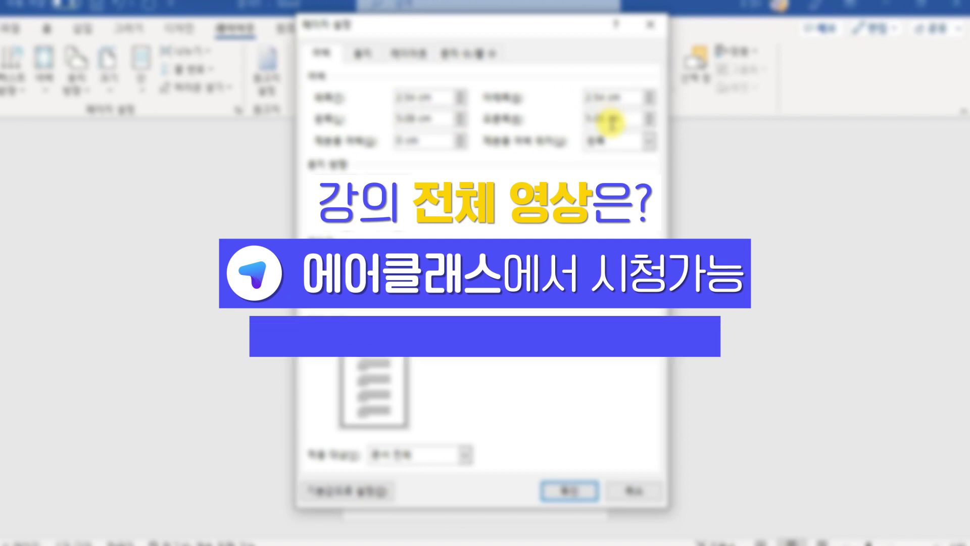
left_click(571, 492)
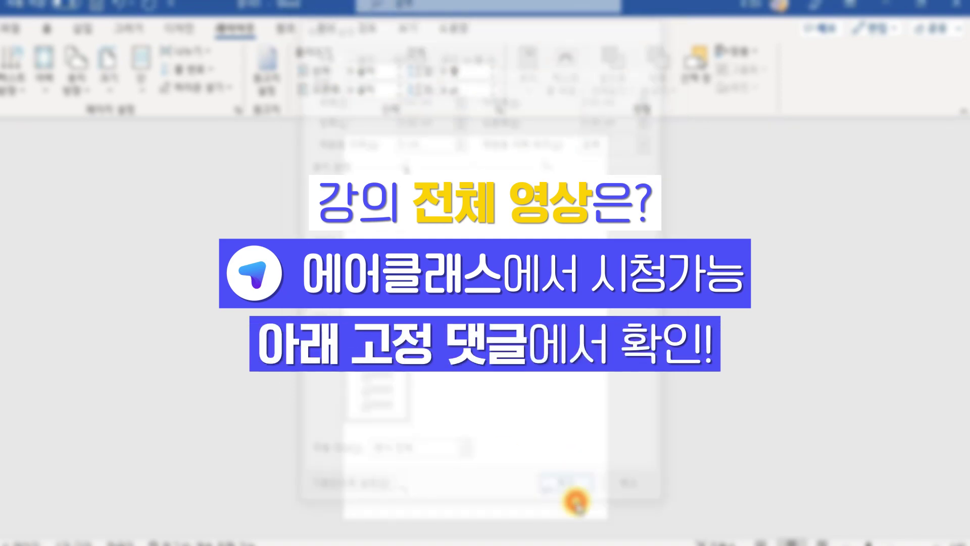
- Return the page margins from the wide setting to the normal preset
left_click(47, 81)
left_click(186, 193)
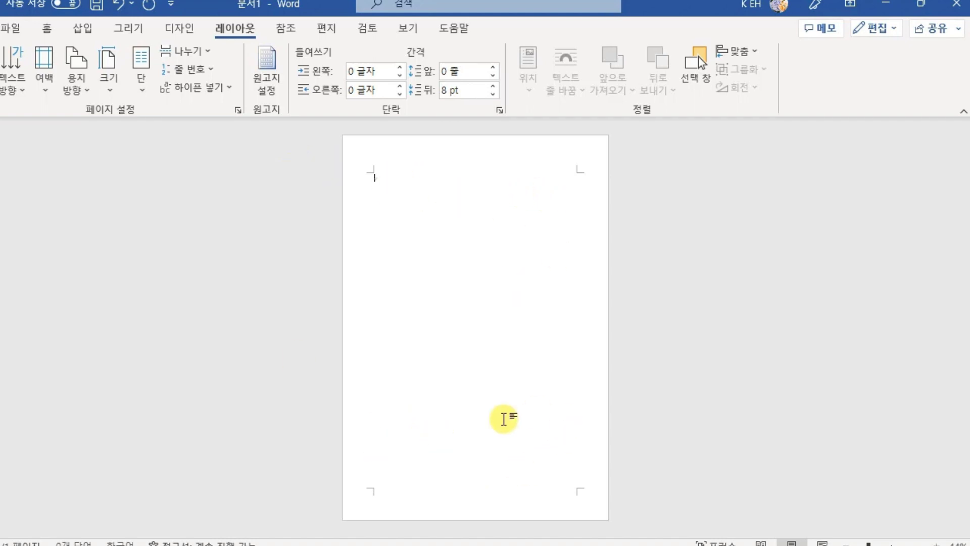
- Save the document as 문서1 in the 문서 folder on this PC, using the Word 문서 file format
left_click(15, 26)
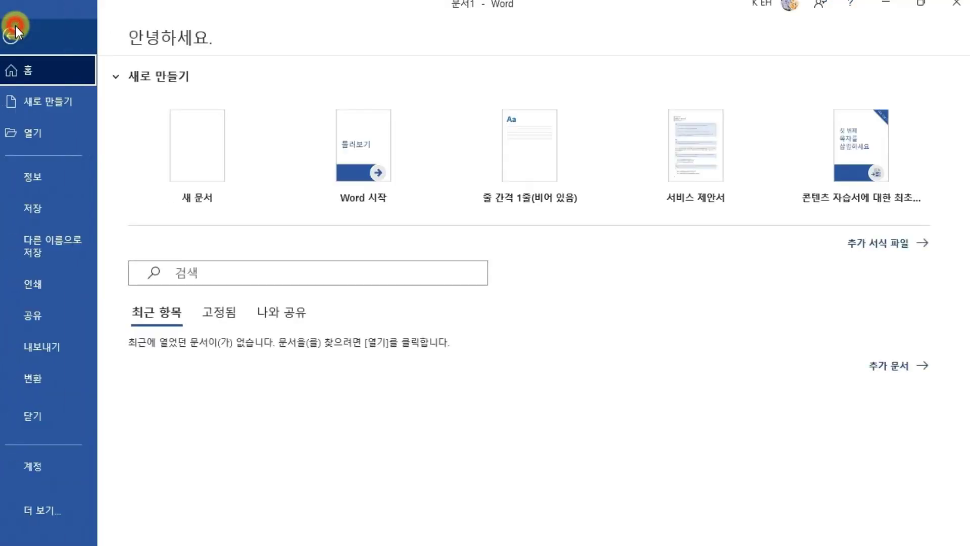
left_click(58, 211)
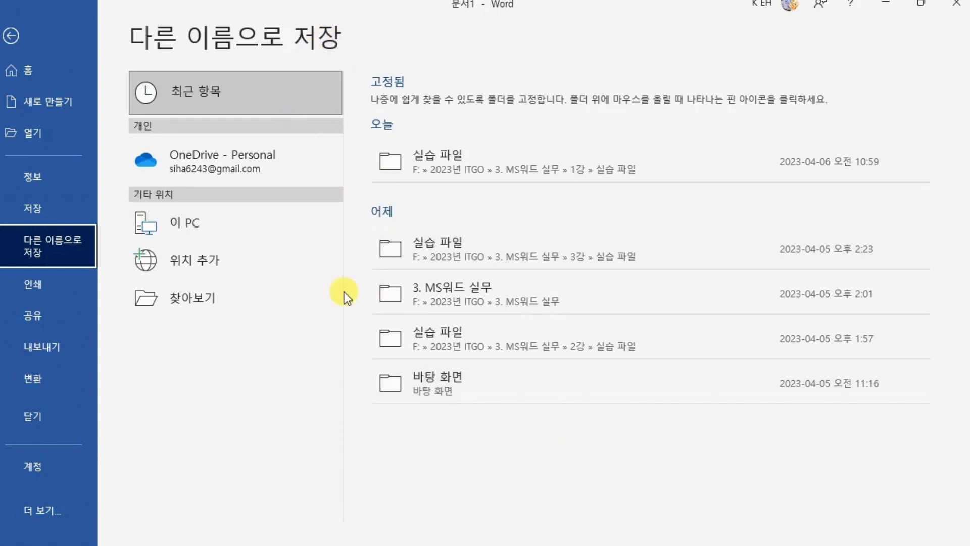
left_click(238, 298)
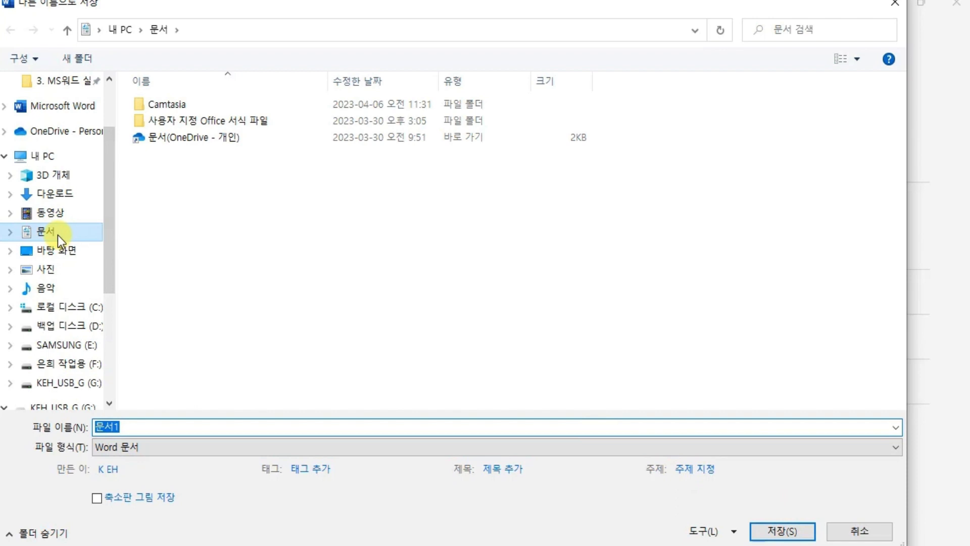
left_click(551, 428)
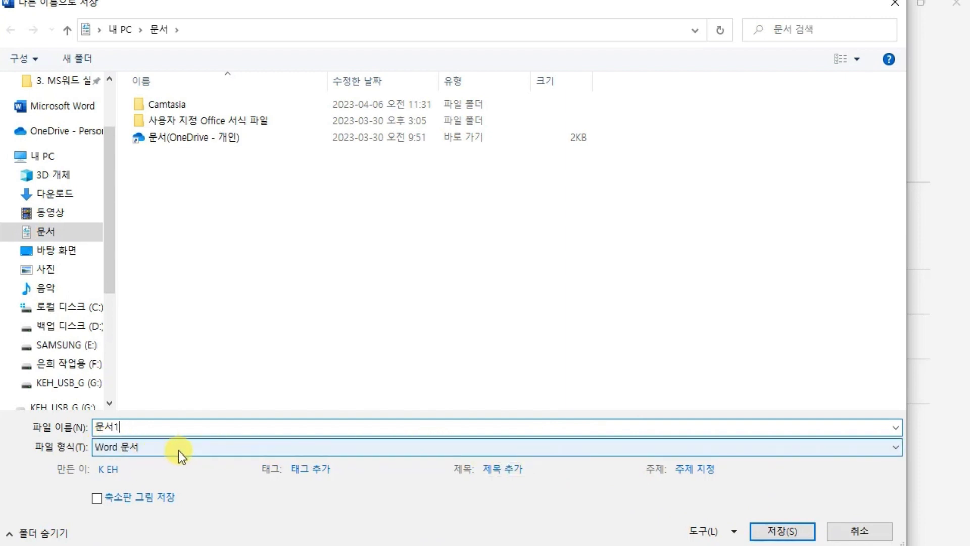
left_click(307, 450)
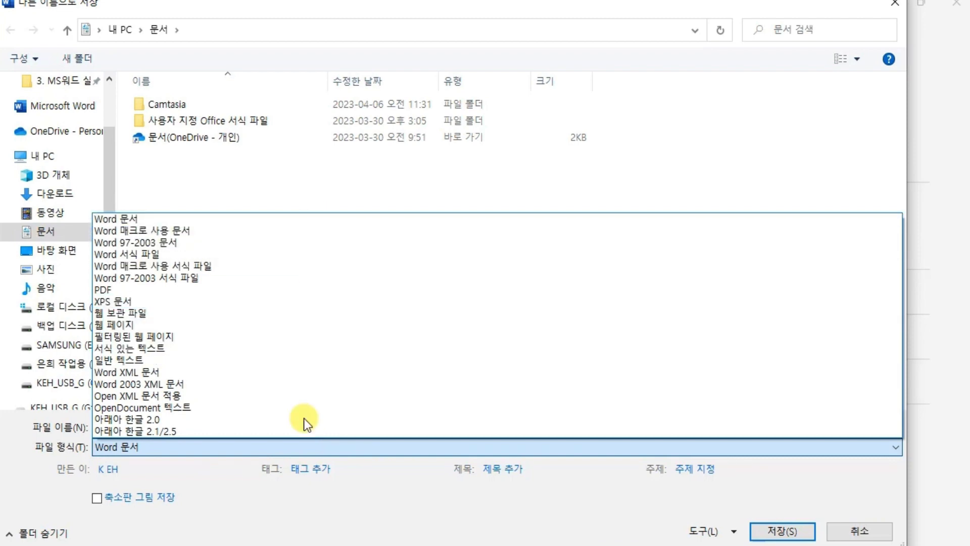
left_click(327, 454)
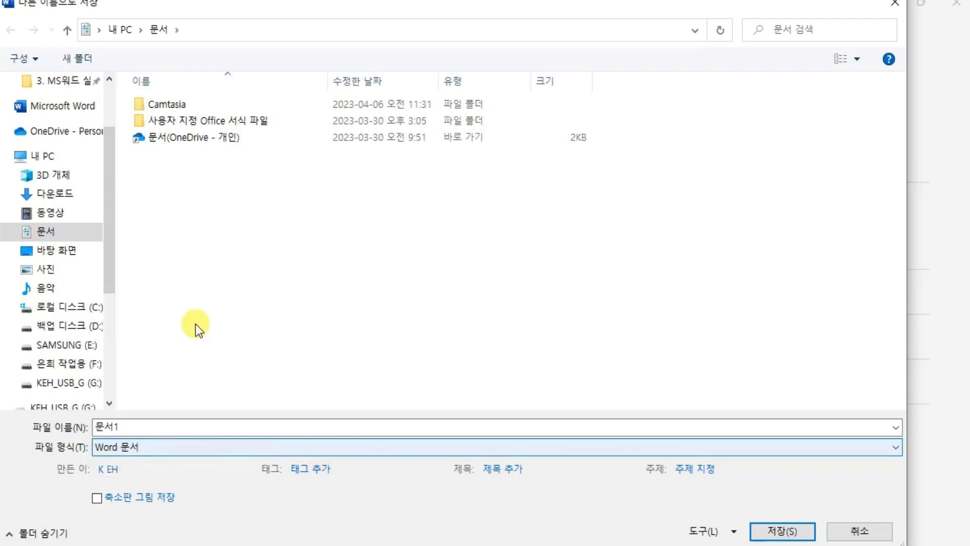
left_click(785, 534)
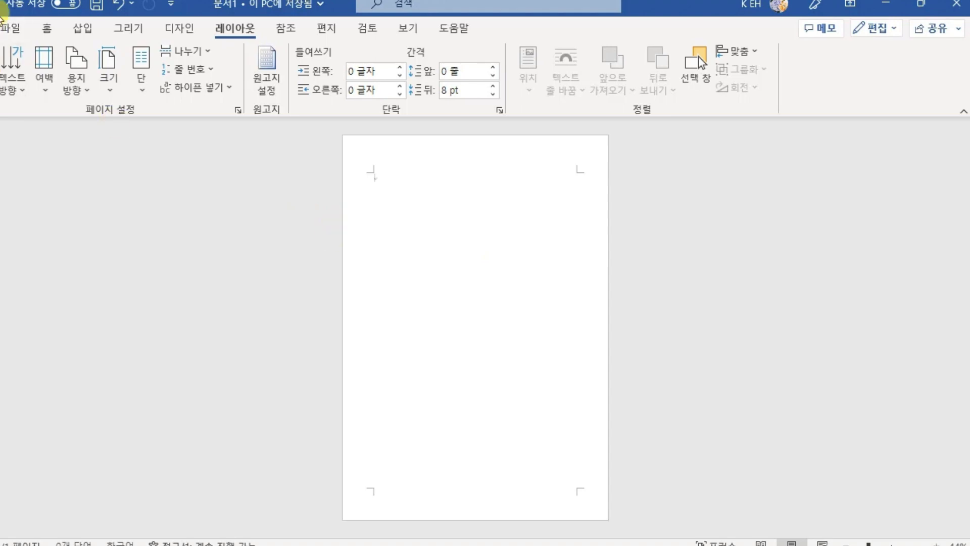
- Open the Word file 1-1 from the 실습 파일 folder and look over its first pages
left_click(18, 29)
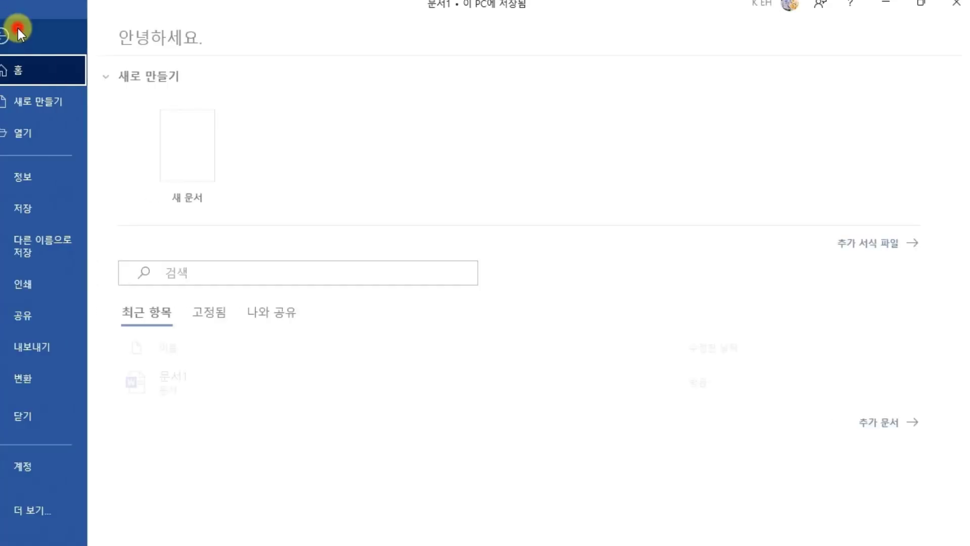
left_click(48, 138)
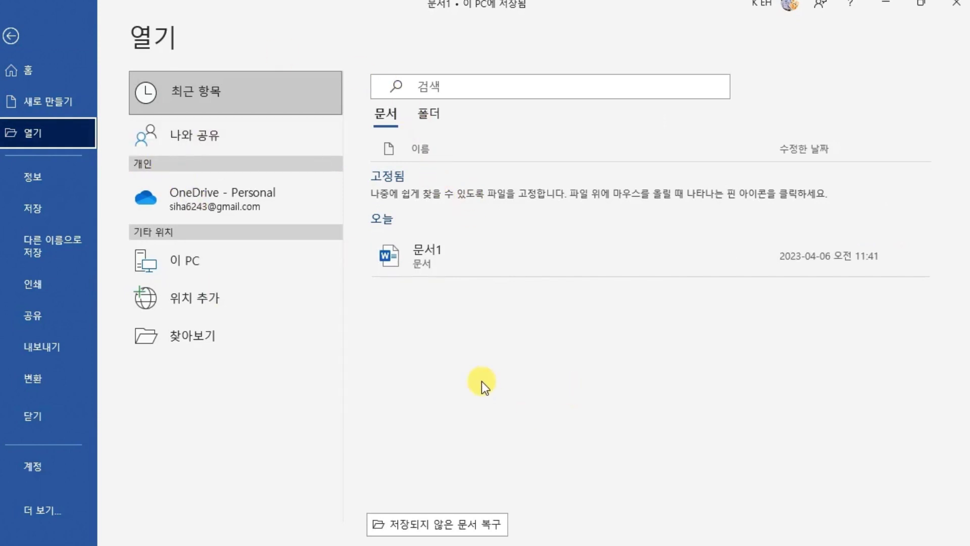
left_click(217, 335)
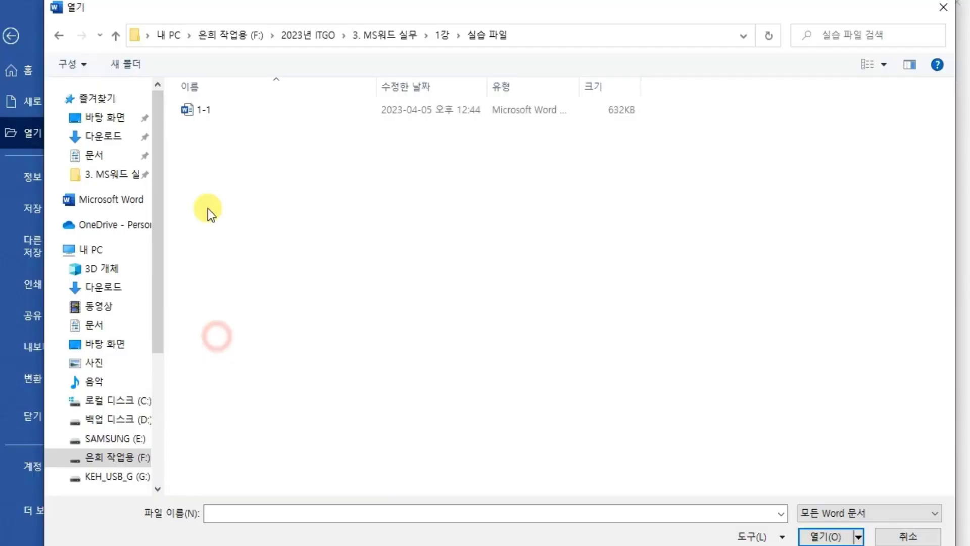
left_click(214, 114)
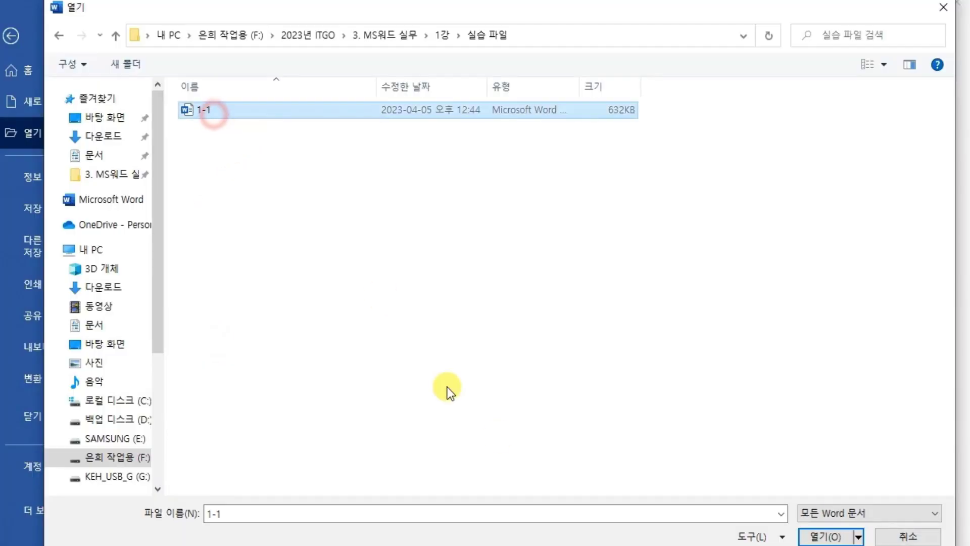
left_click(809, 534)
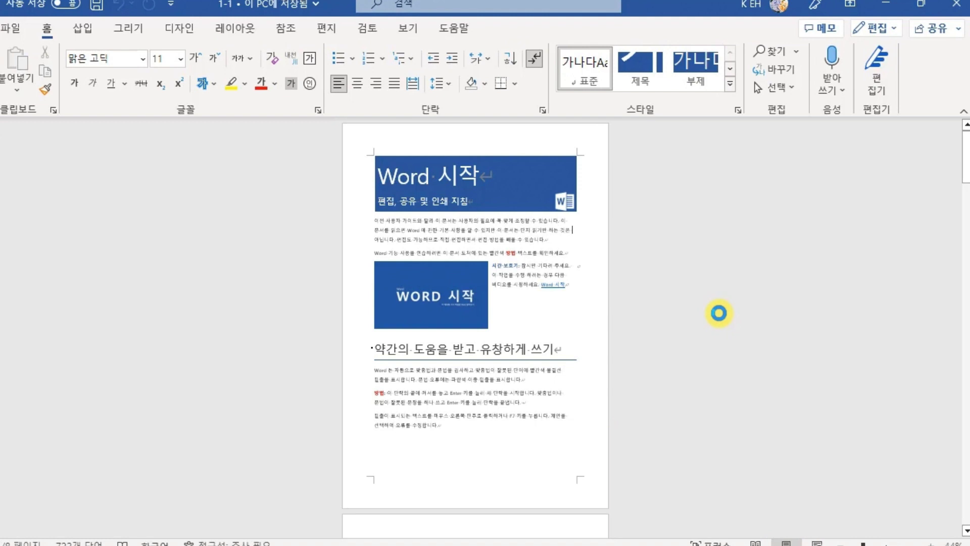
scroll(718, 313, "down", 6)
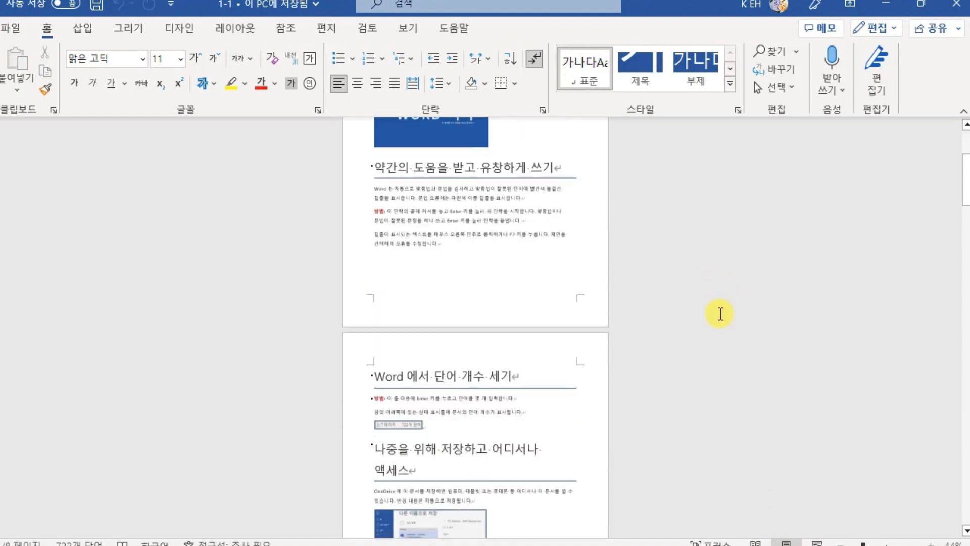
scroll(723, 343, "down", 6)
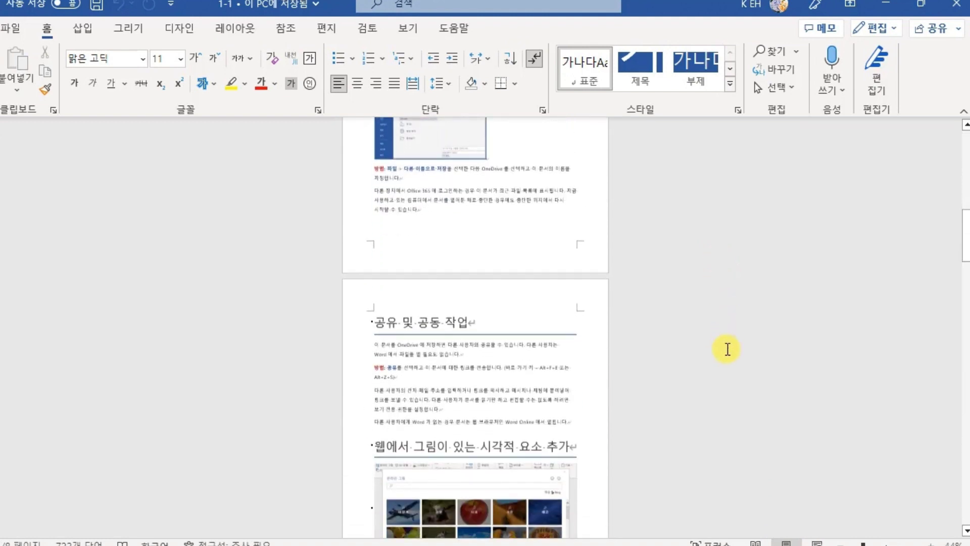
scroll(727, 349, "up", 6)
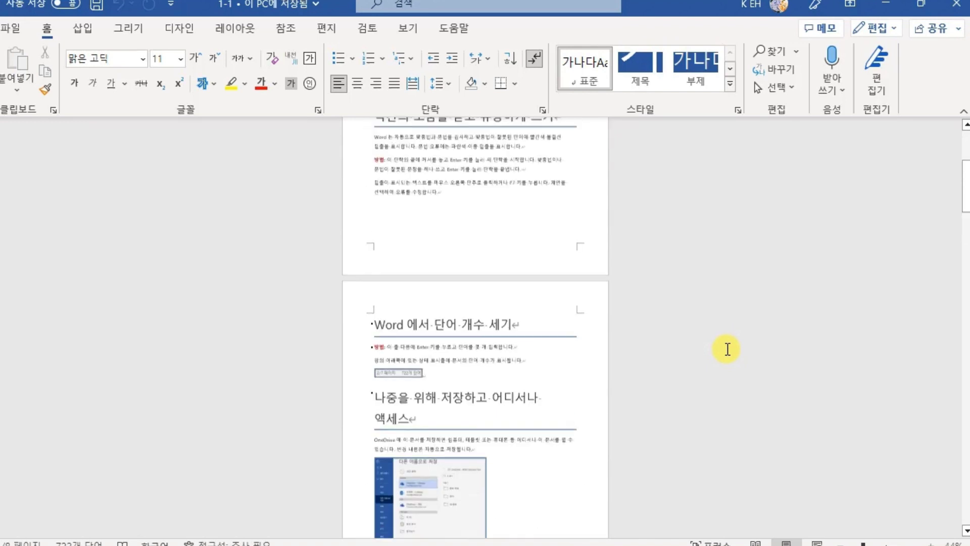
scroll(728, 349, "up", 3)
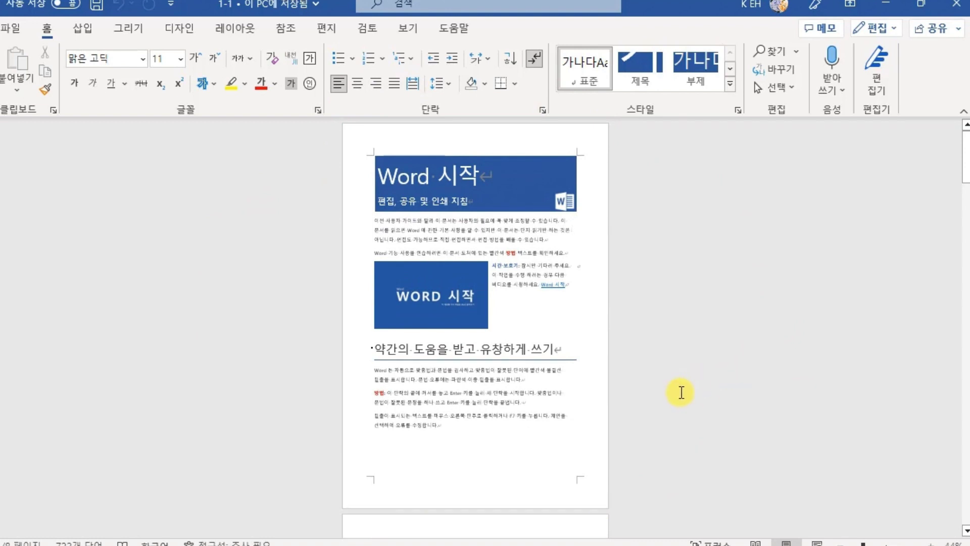
- View the document in read mode (읽기 모드), page through its first sections, and return to print layout
left_click(409, 29)
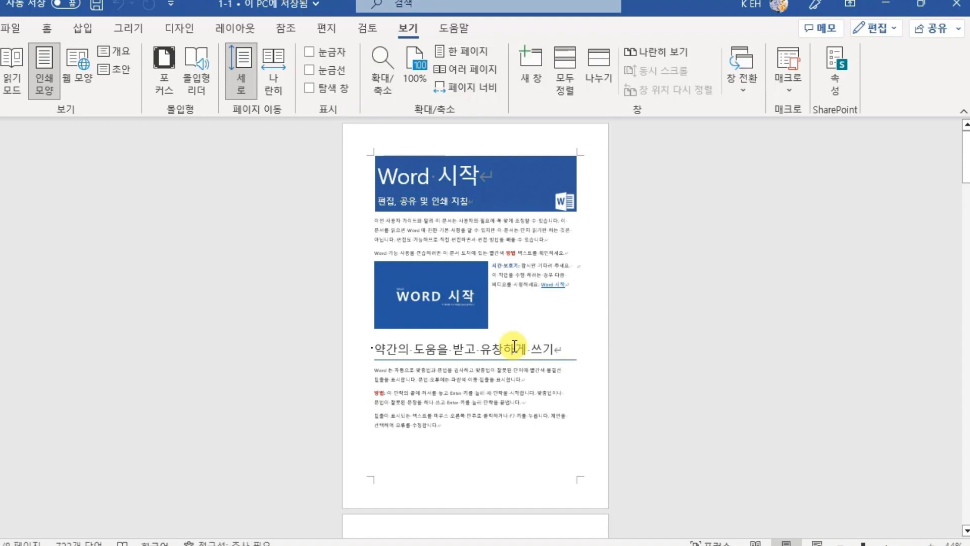
left_click(10, 91)
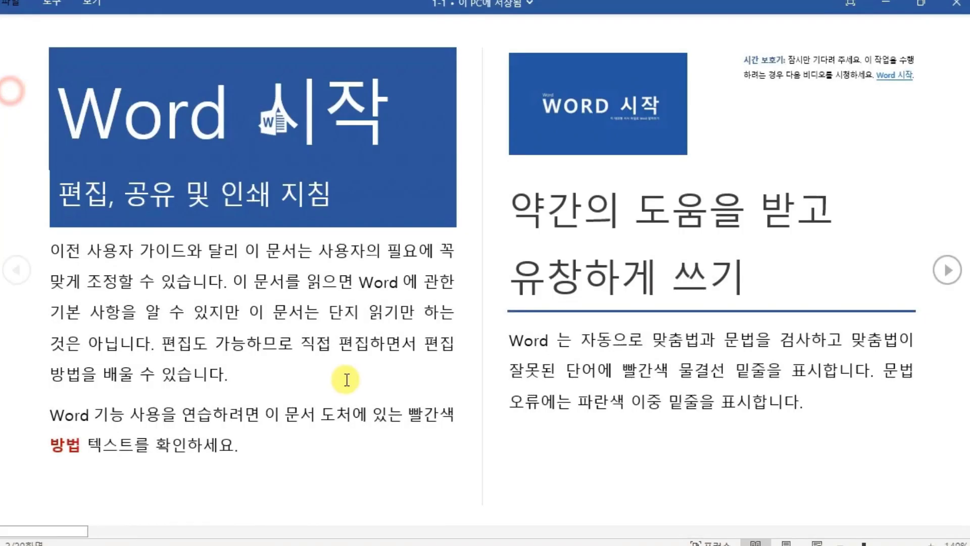
scroll(509, 432, "down", 2)
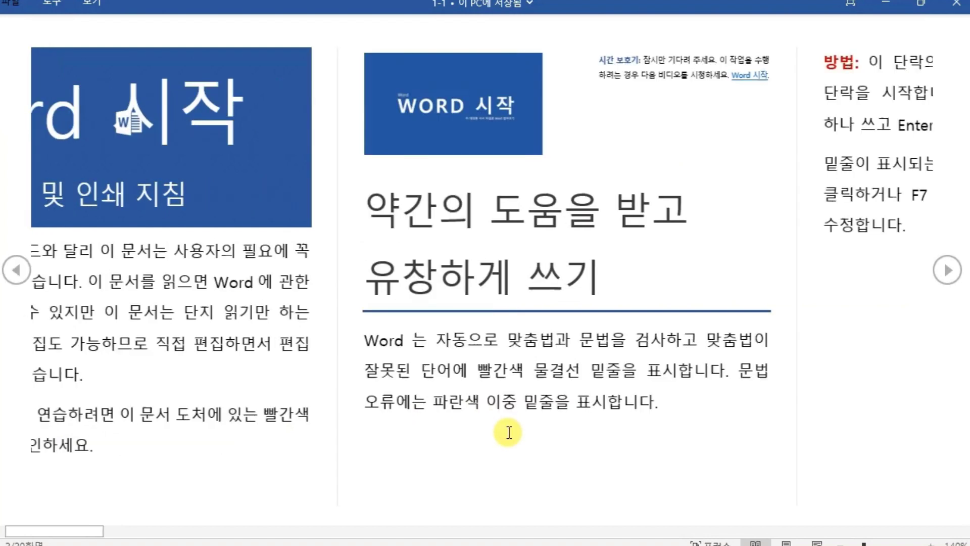
scroll(509, 432, "down", 5)
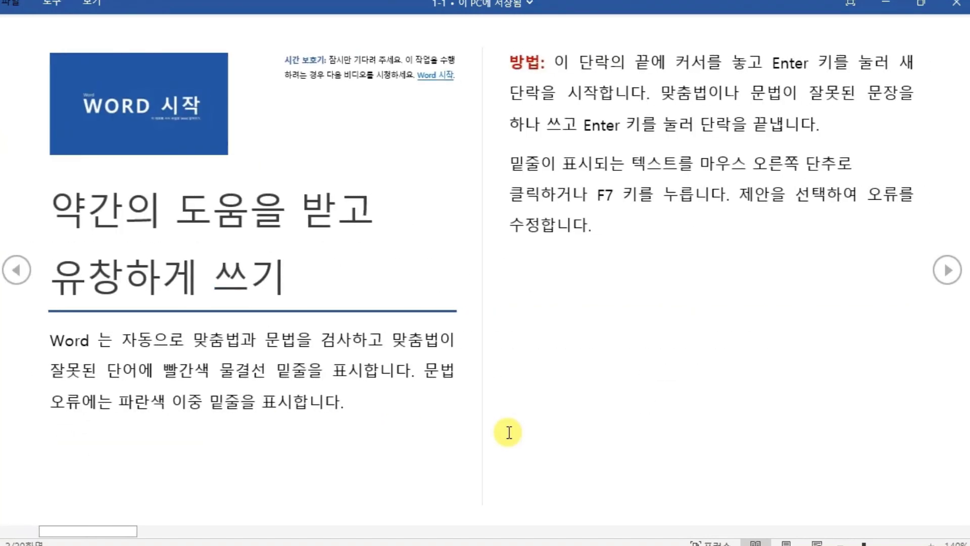
scroll(509, 432, "down", 7)
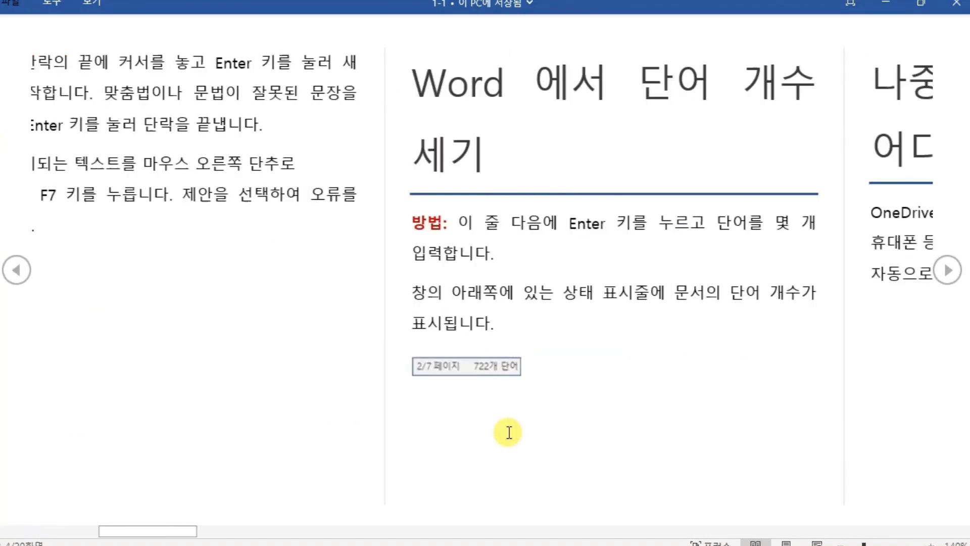
scroll(508, 432, "down", 2)
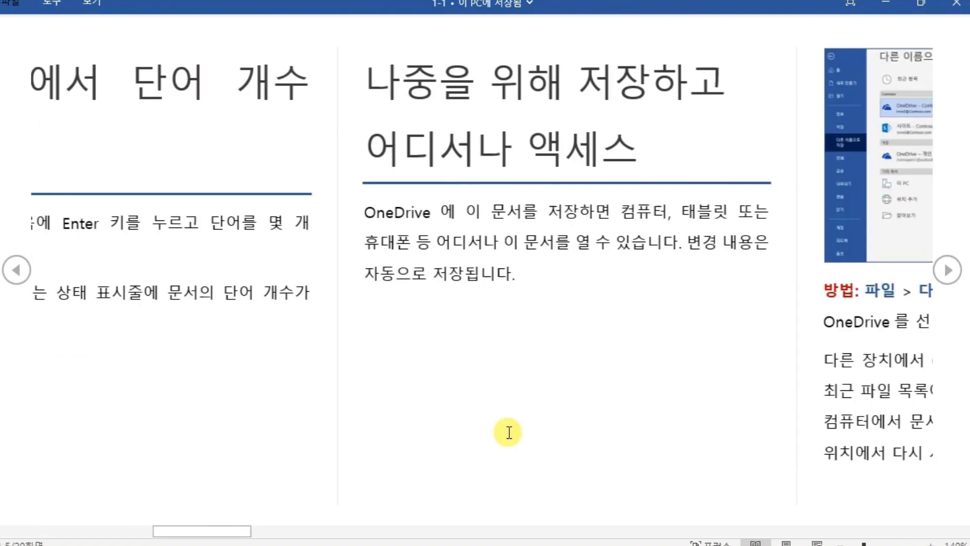
scroll(509, 432, "down", 3)
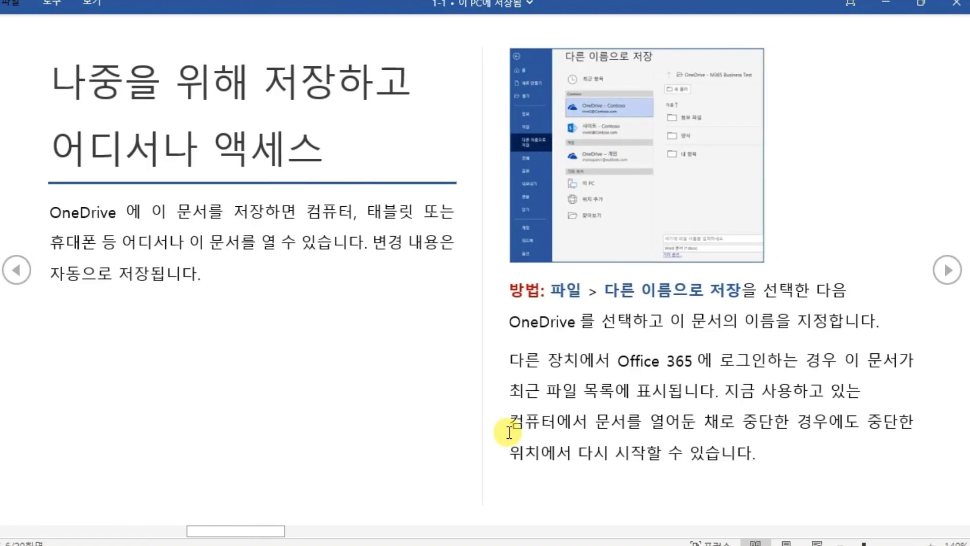
key("Escape")
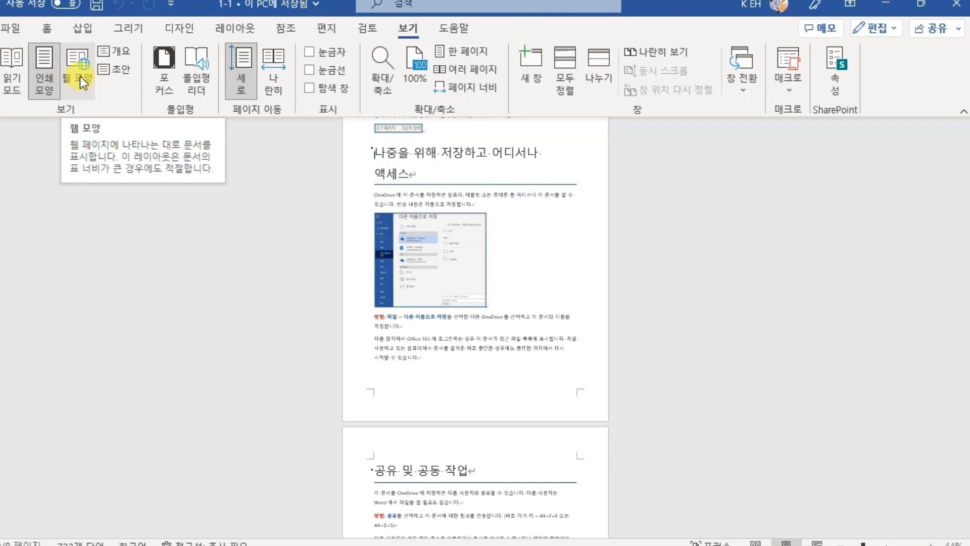
- Examine the document's headings and body text in outline view (개요), and close that view
left_click(118, 49)
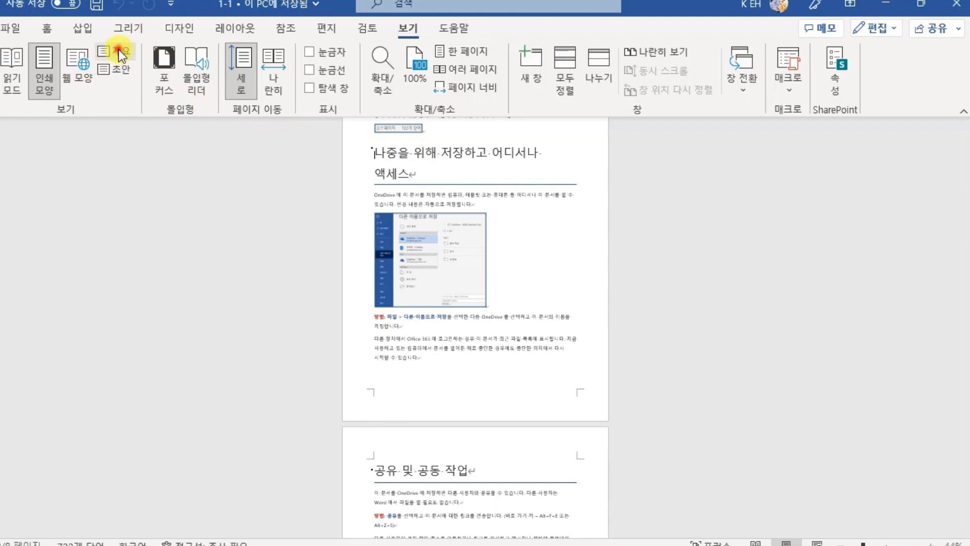
scroll(140, 319, "up", 8)
scroll(139, 320, "up", 4)
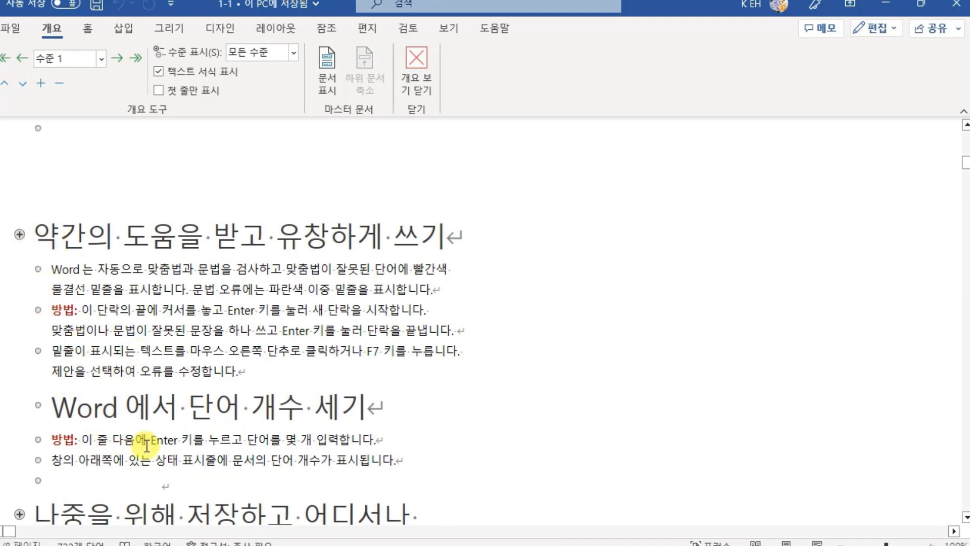
scroll(147, 444, "down", 3)
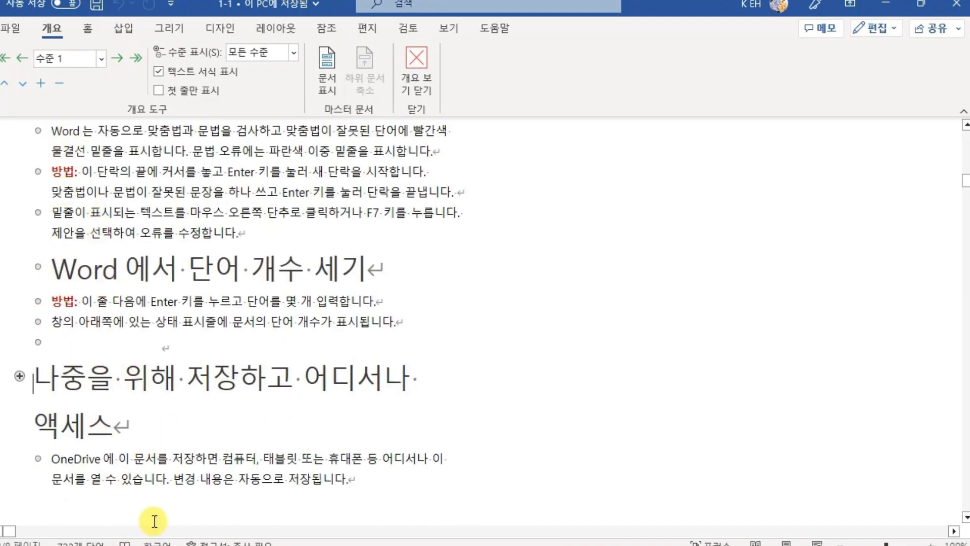
left_click(414, 79)
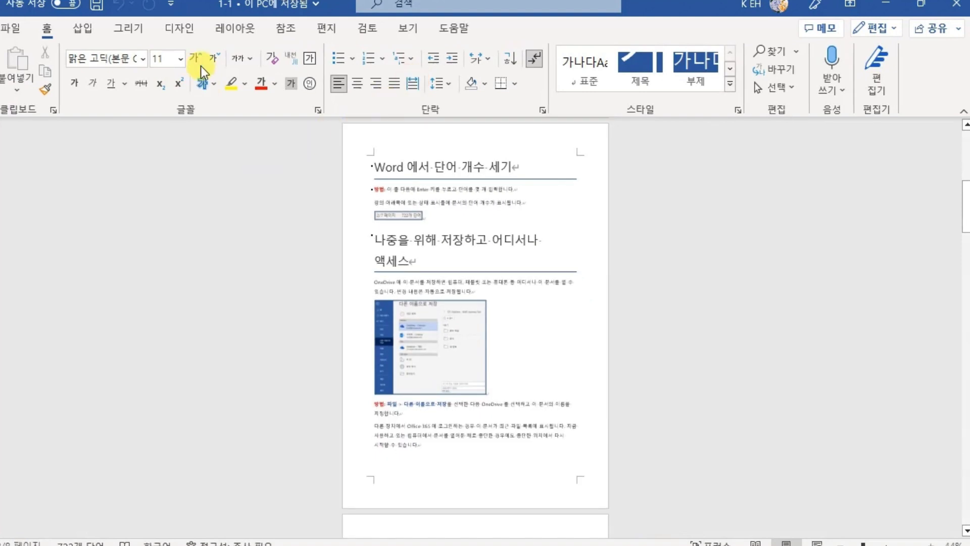
- Compare the one-page (한 페이지), multiple-page (여러 페이지) and page-width (페이지 너비) zoom views of the document
left_click(406, 27)
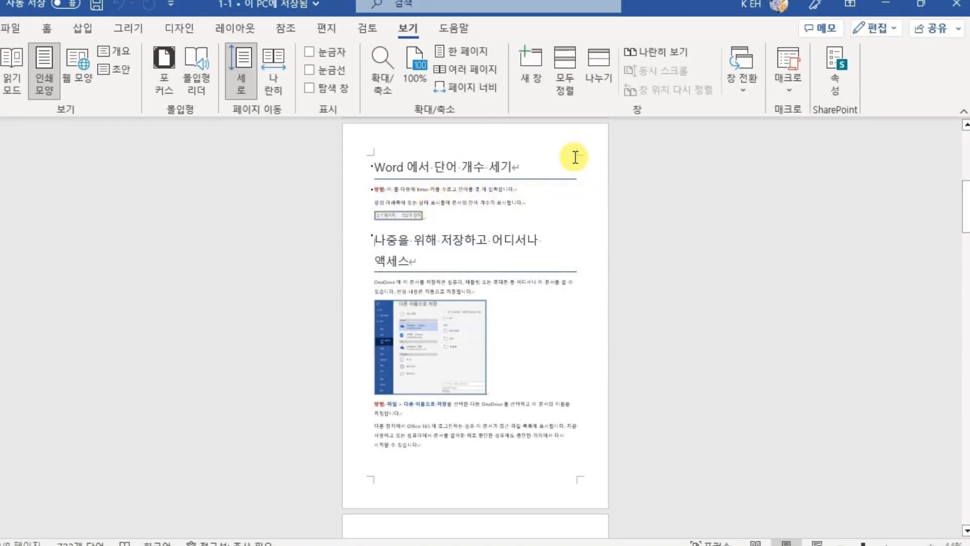
left_click(469, 49)
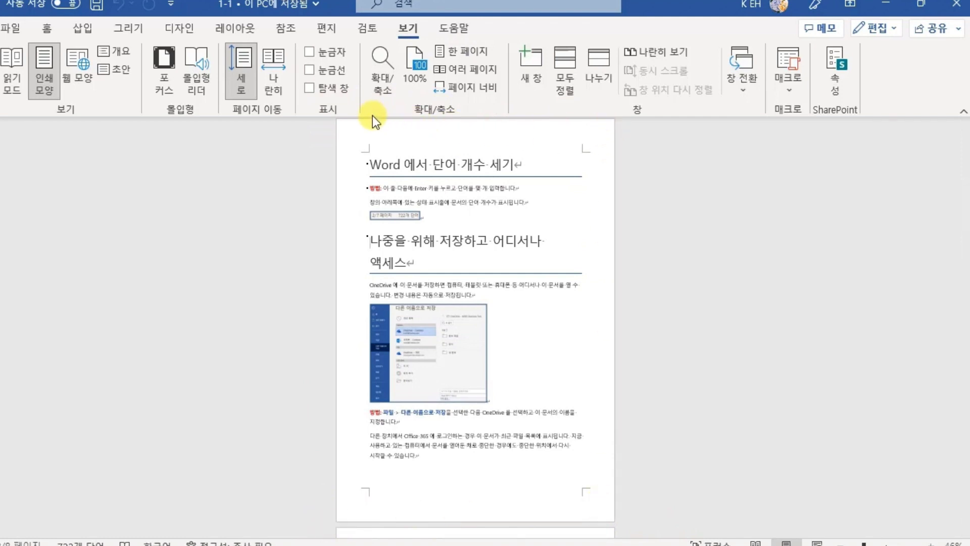
left_click(464, 71)
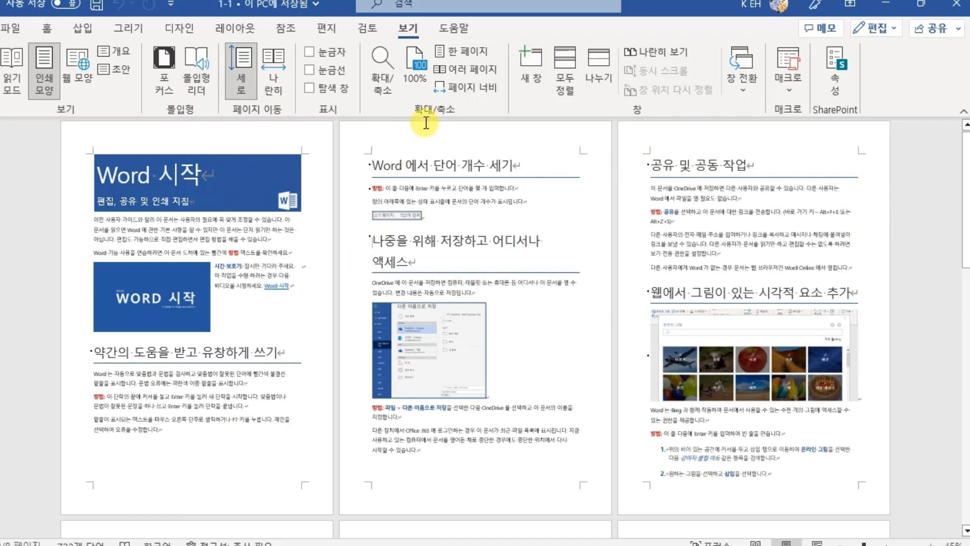
left_click(471, 91)
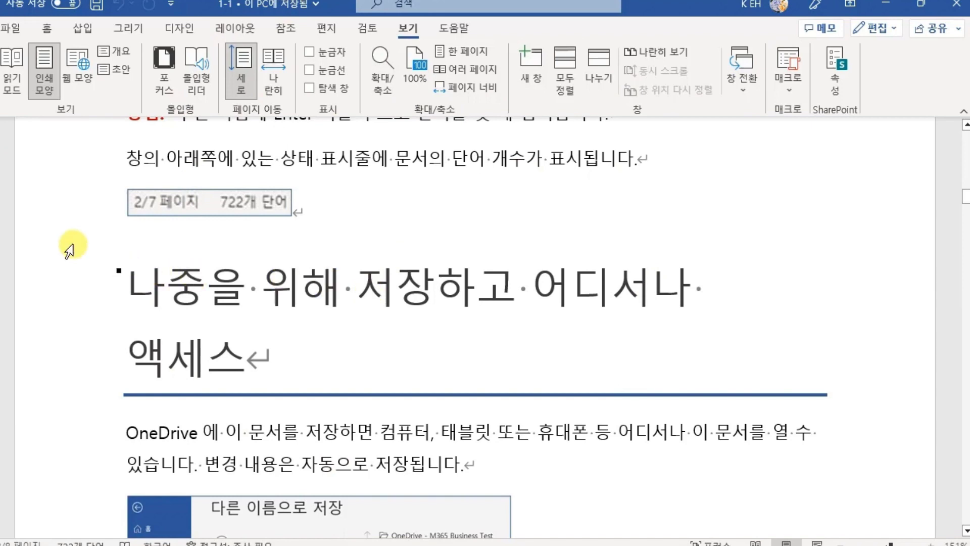
scroll(741, 381, "up", 5)
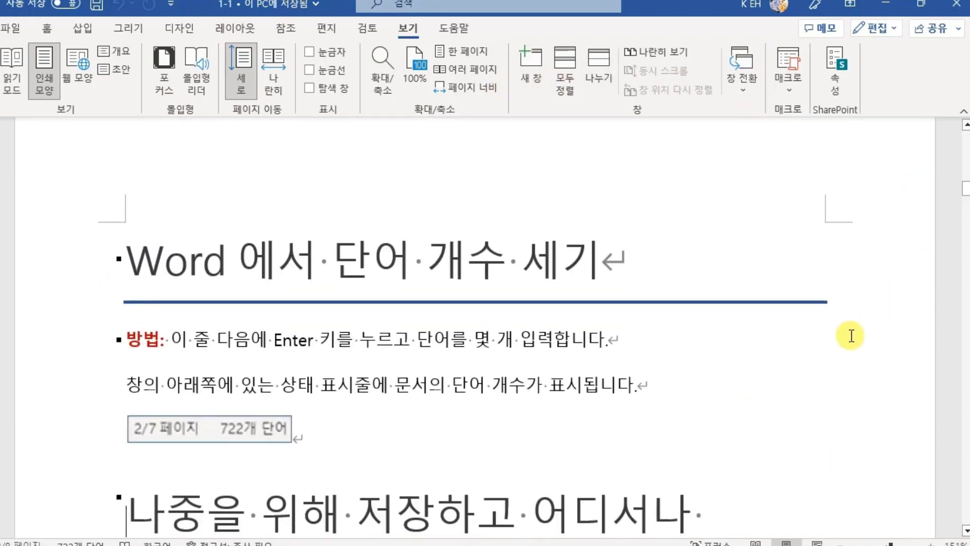
scroll(527, 326, "down", 15)
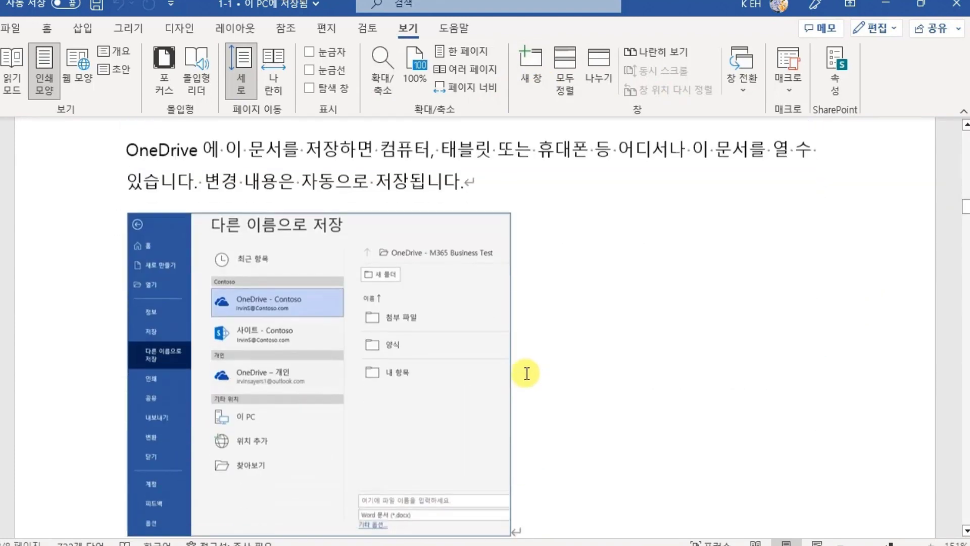
- Look over the section on saving to OneDrive at page width, and set the document zoom to 100%
scroll(518, 412, "down", 3)
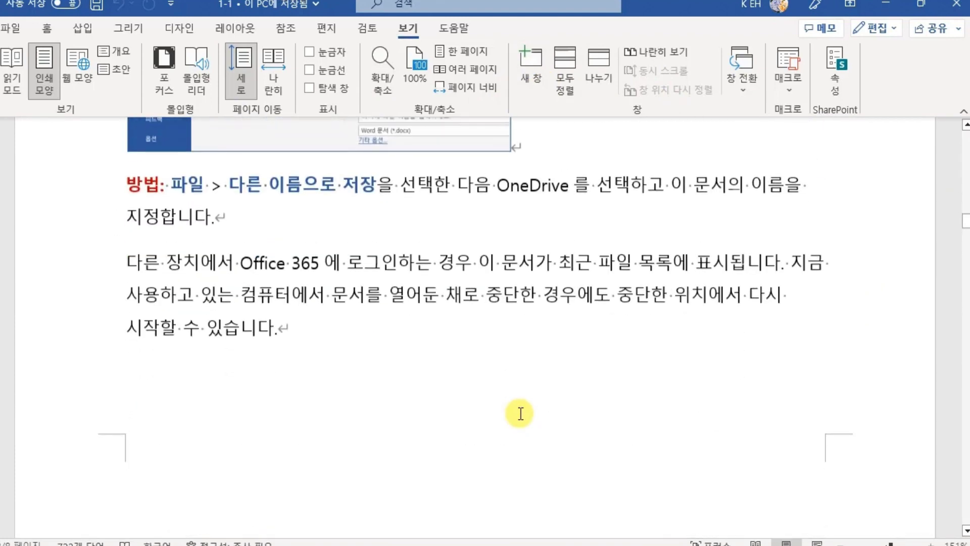
scroll(521, 413, "up", 6)
scroll(521, 414, "up", 8)
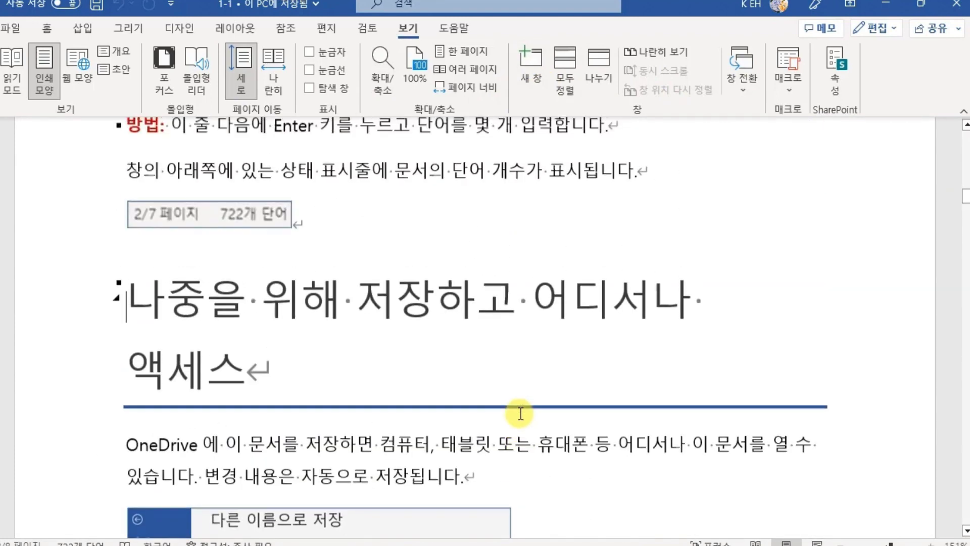
left_click(413, 70)
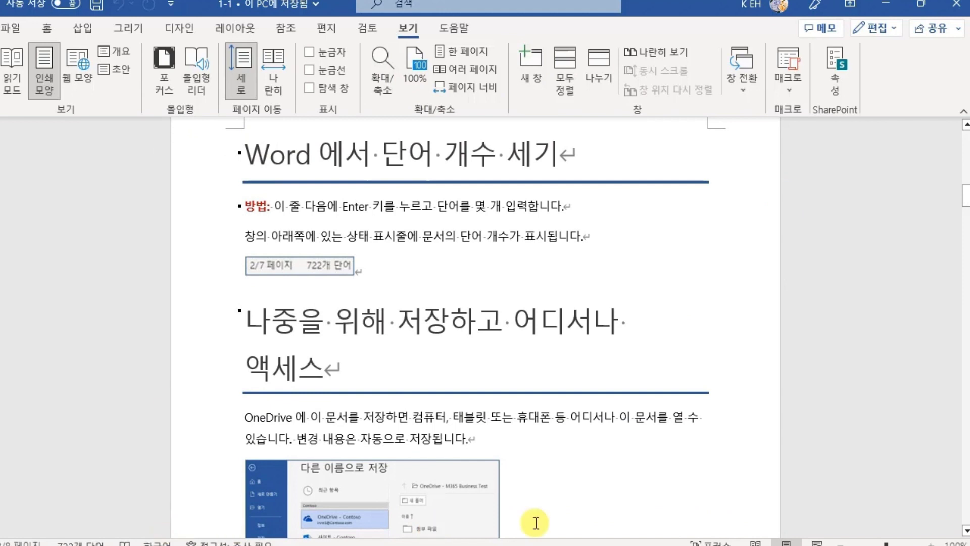
scroll(644, 502, "up", 1)
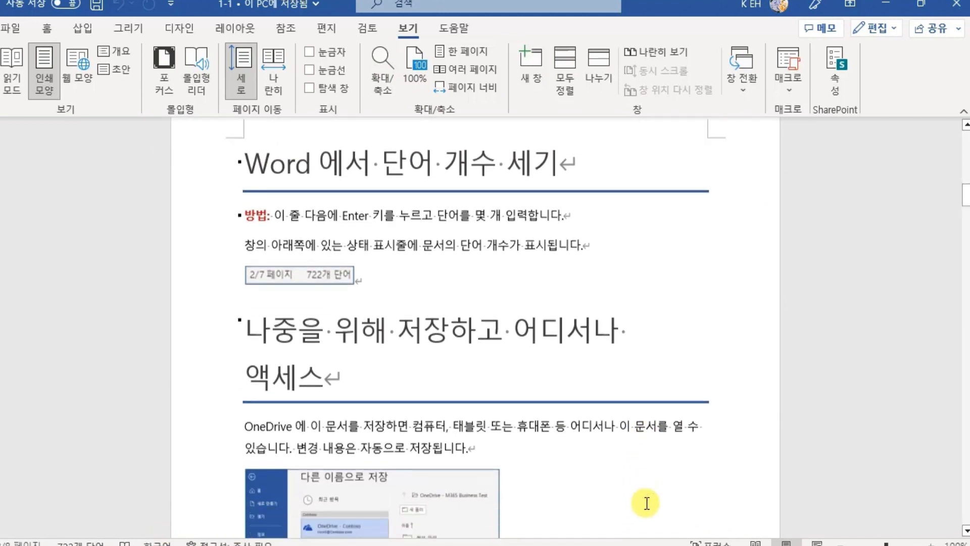
scroll(646, 503, "down", 1)
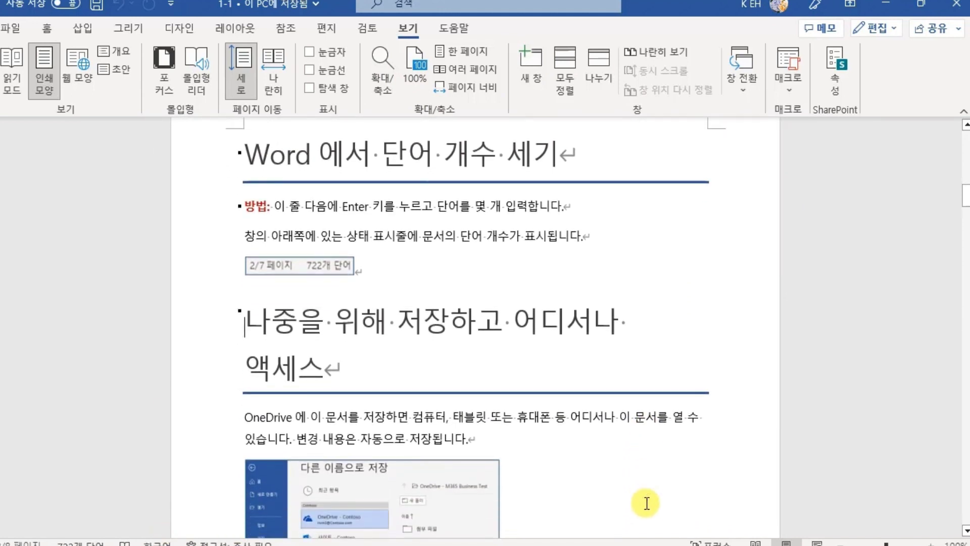
- Examine the magnification options of the zoom settings (확대/축소), and cancel without changing them
left_click(381, 78)
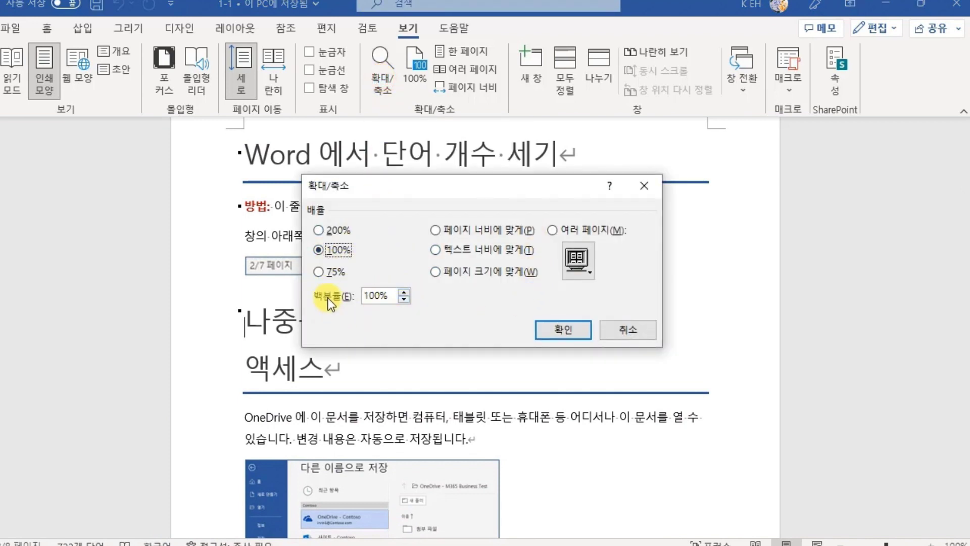
left_click(629, 332)
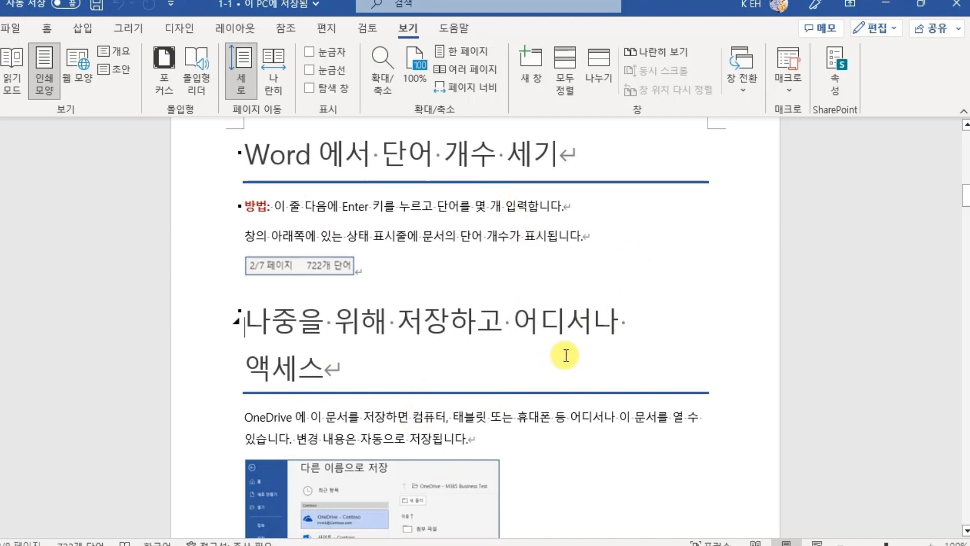
scroll(332, 259, "down", 2)
scroll(332, 259, "down", 3)
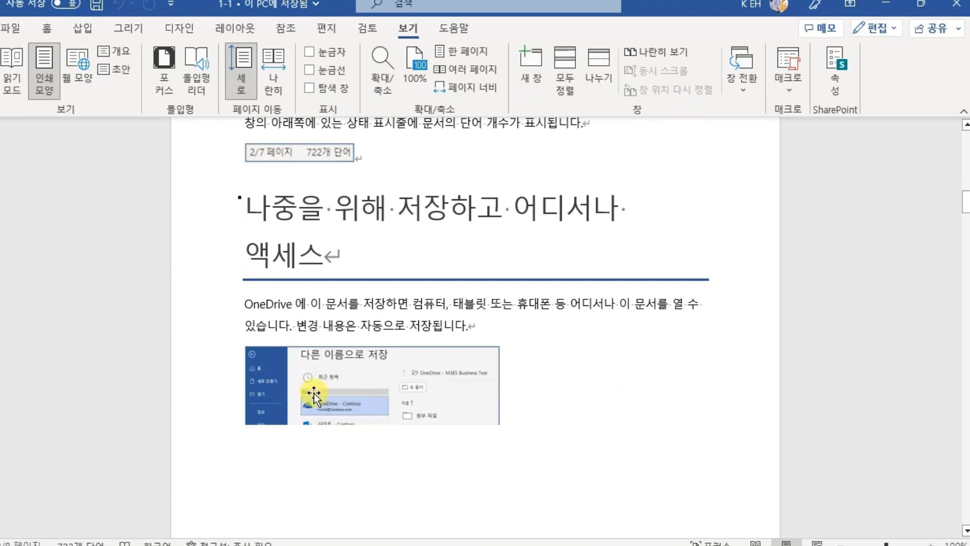
scroll(557, 392, "up", 5)
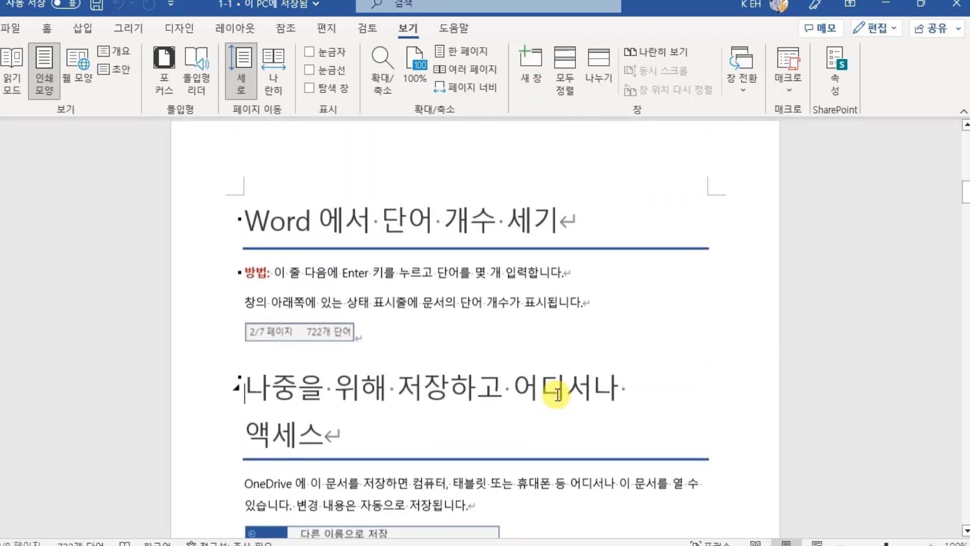
scroll(558, 394, "down", 2)
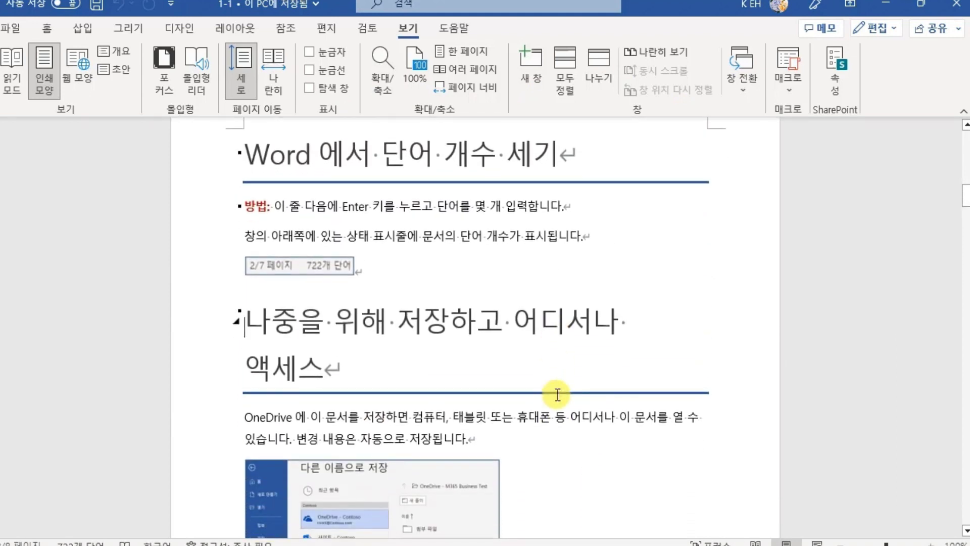
- View the document in one-page (한 페이지) and multiple-page (여러 페이지) zoom, and return to 100%
left_click(476, 53)
left_click(483, 74)
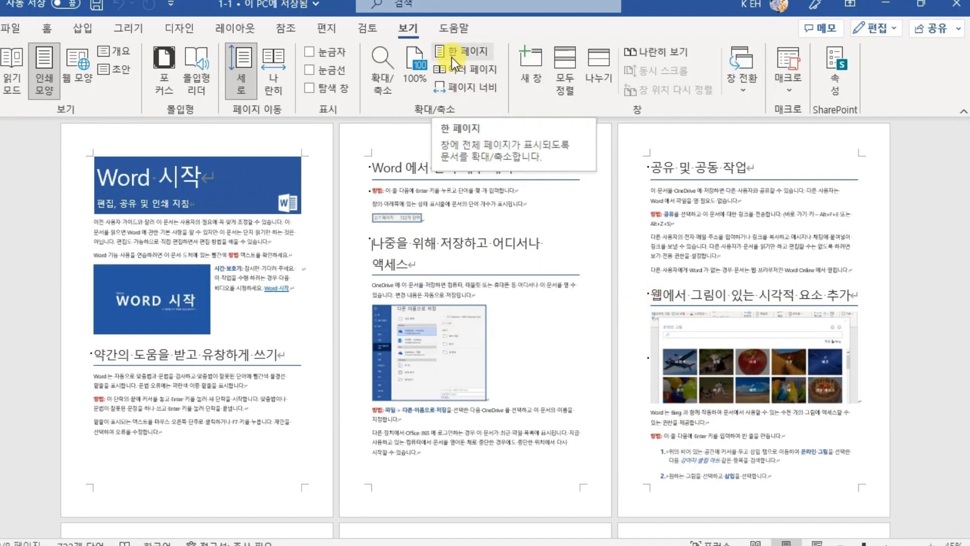
left_click(419, 81)
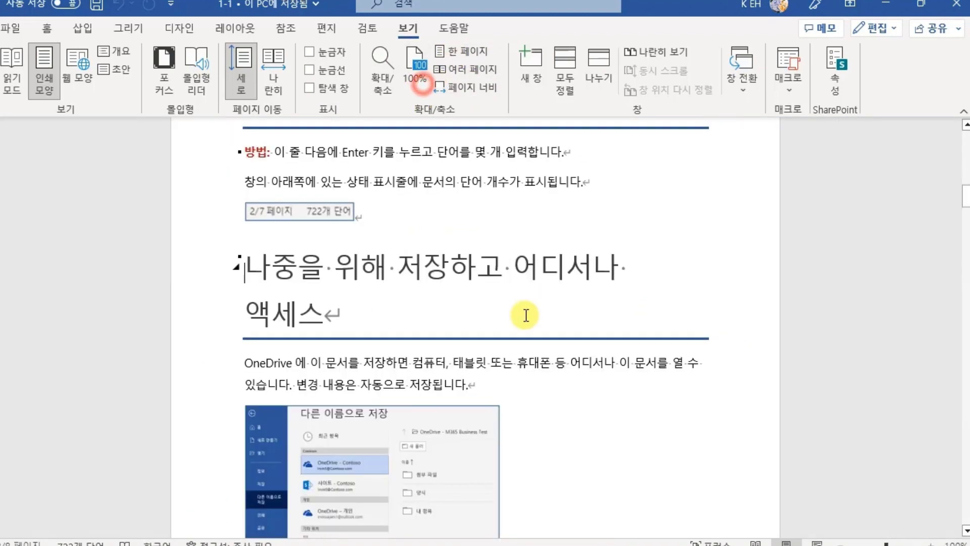
scroll(548, 369, "up", 2)
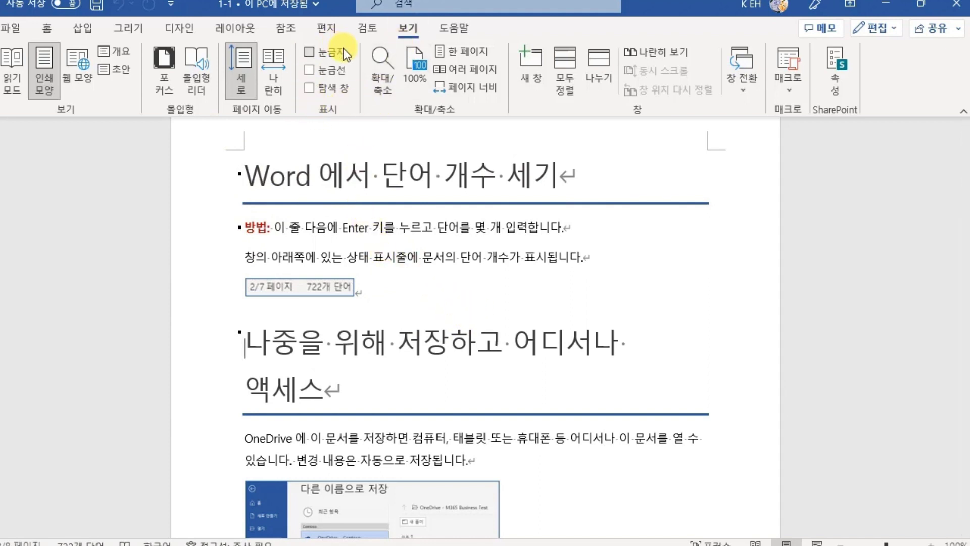
- Show the rulers (눈금자) around the document and look them over against the page
left_click(313, 53)
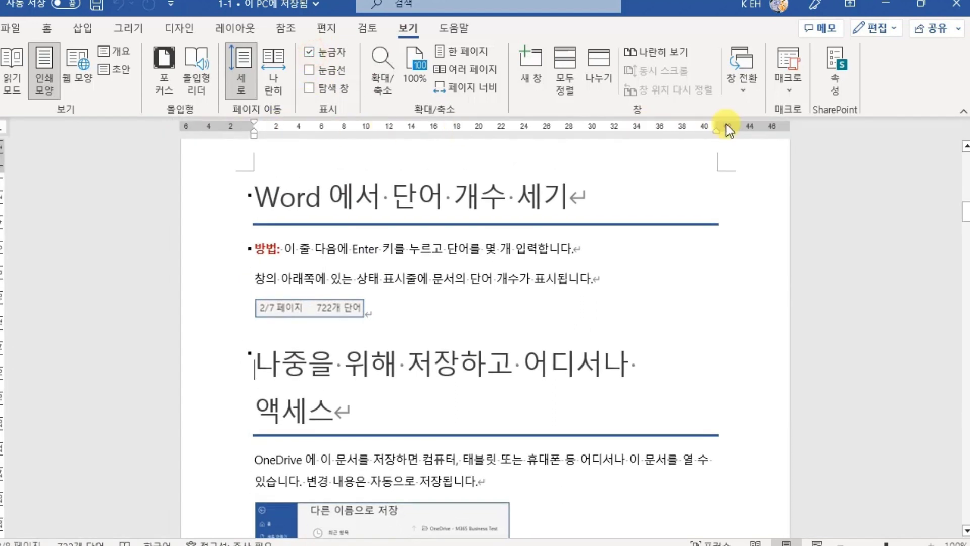
scroll(378, 179, "down", 3)
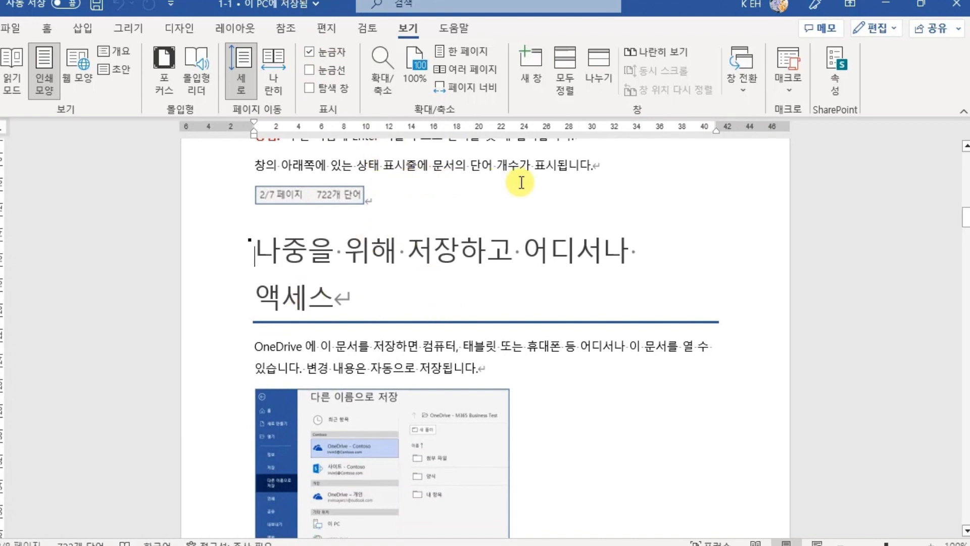
scroll(406, 279, "up", 3)
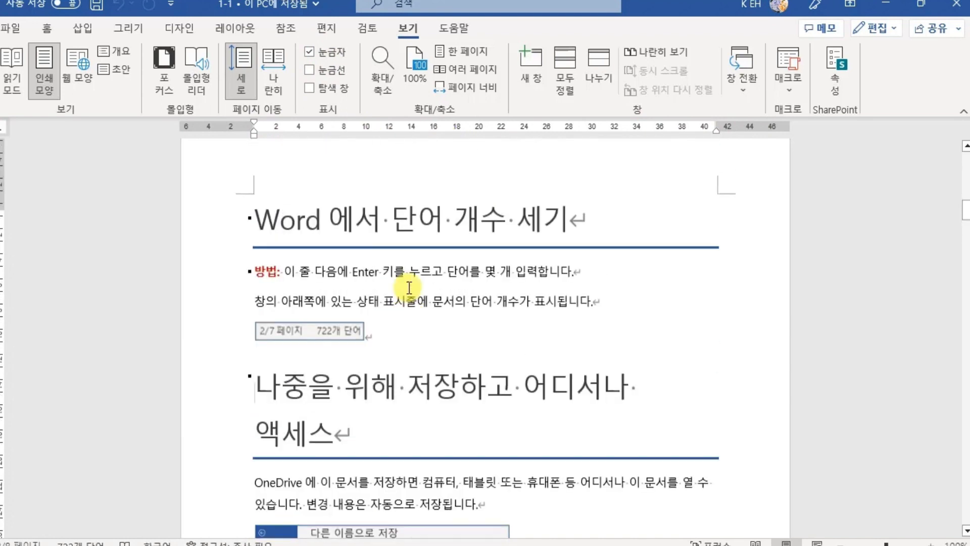
- Show the gridlines (눈금선) on the page, look at them over the text, and hide them
left_click(333, 73)
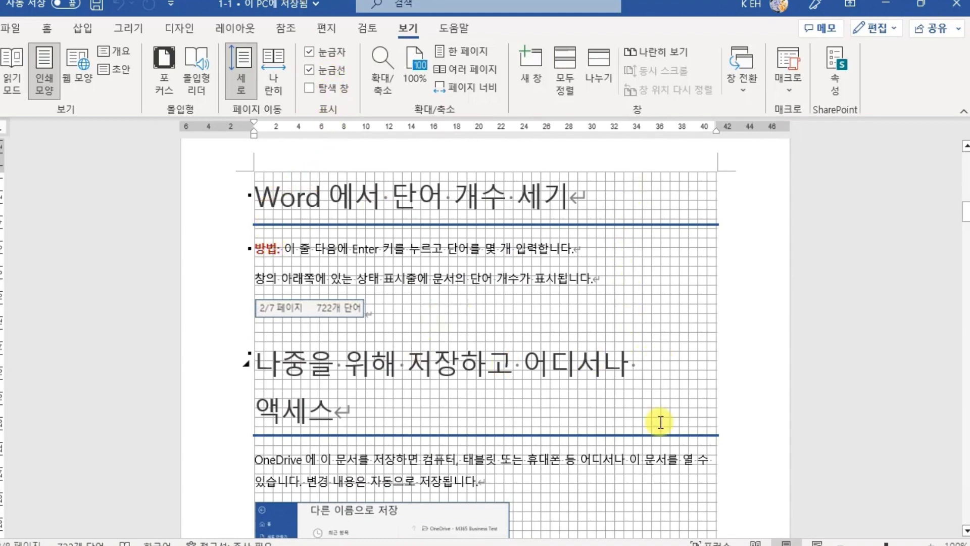
scroll(617, 413, "down", 3)
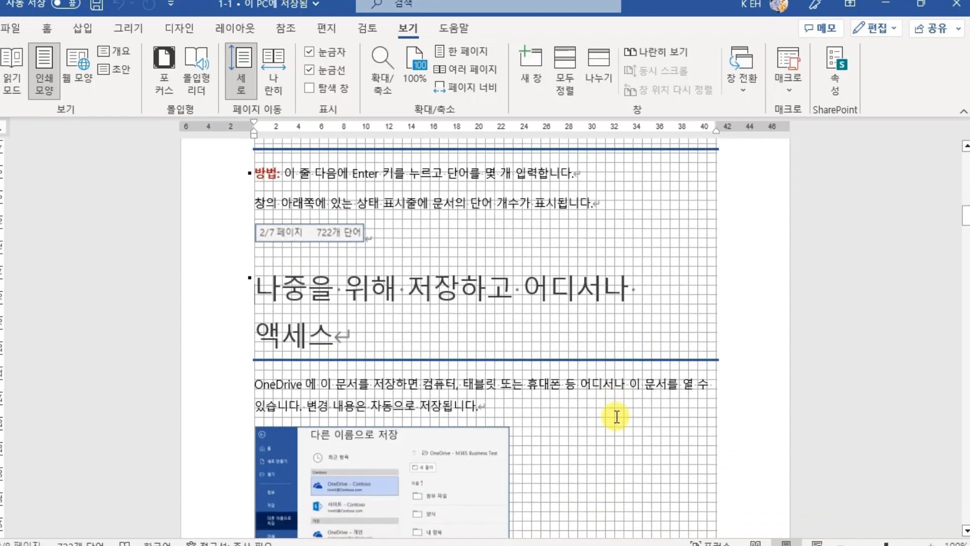
scroll(616, 417, "up", 3)
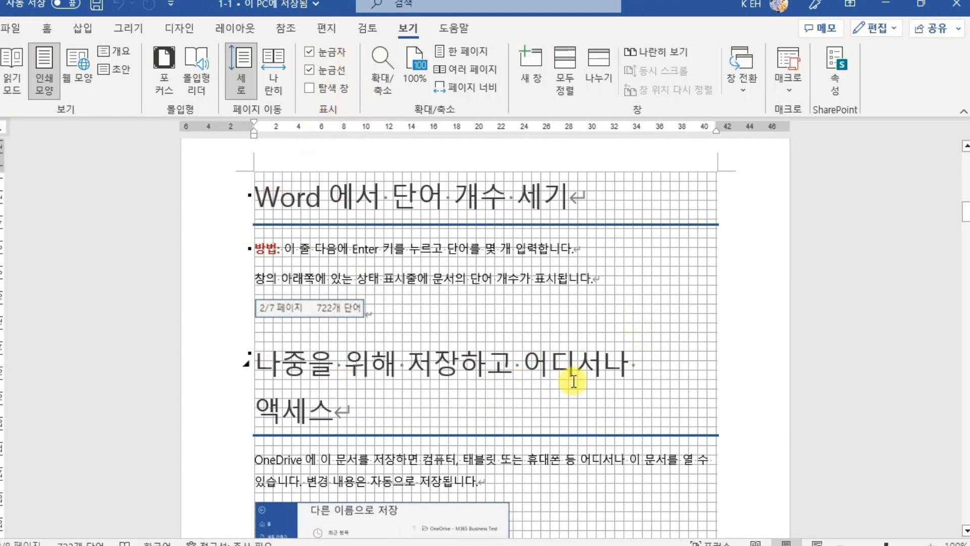
left_click(328, 71)
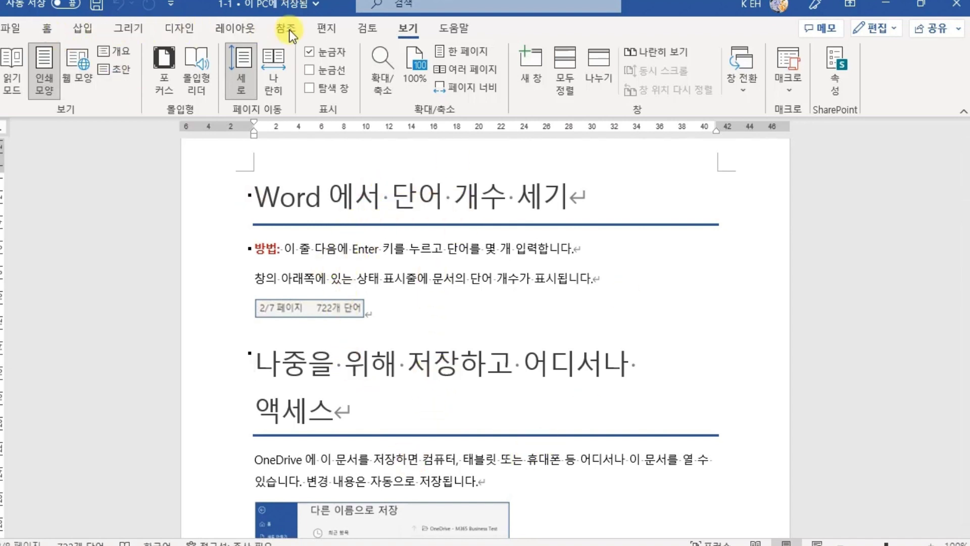
- Examine the home, insert, draw, design and layout command sets (홈, 삽입, 그리기, 디자인, 레이아웃), and return to the home commands
left_click(52, 29)
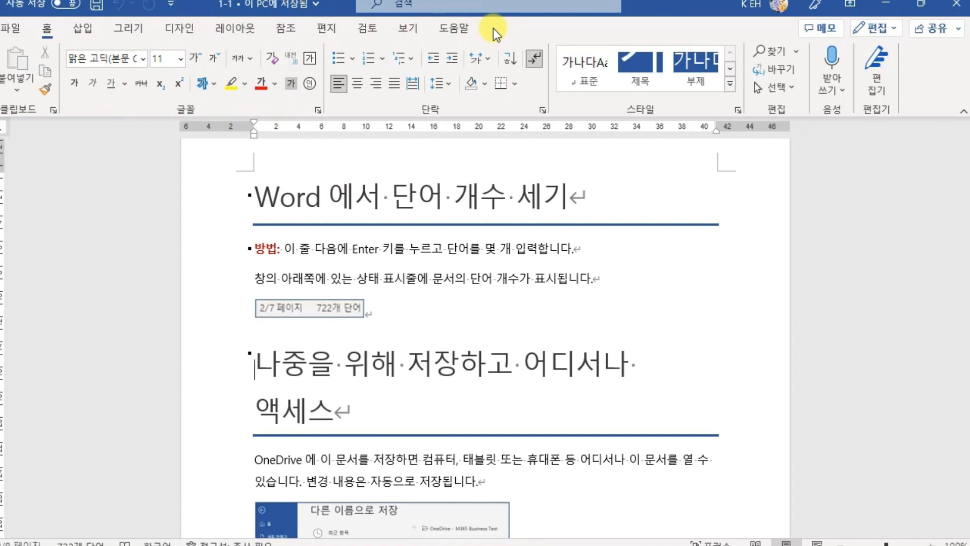
left_click(88, 30)
left_click(146, 32)
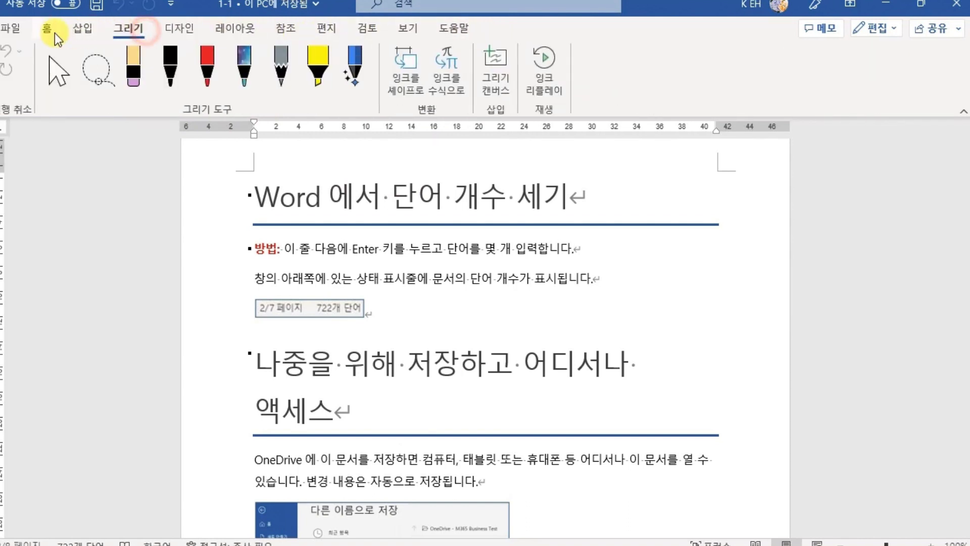
left_click(184, 32)
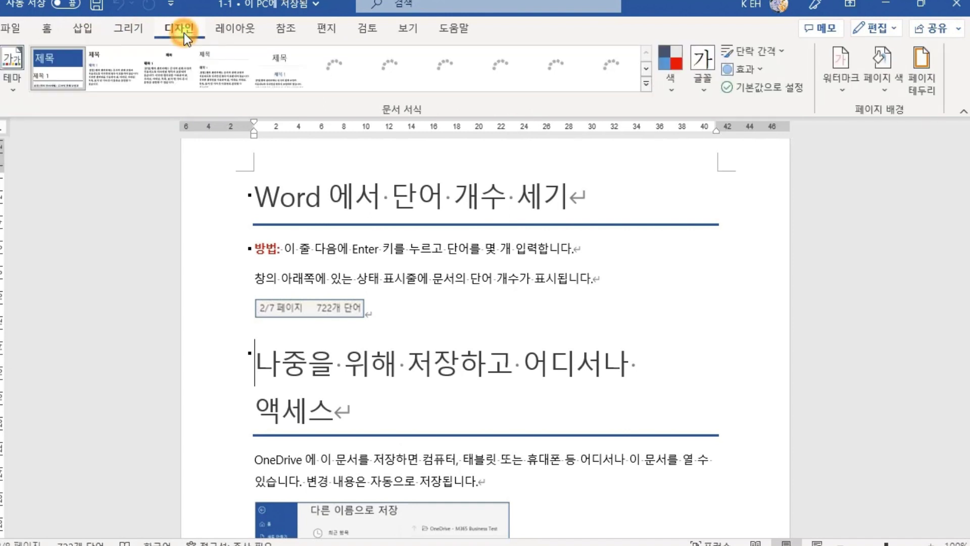
left_click(238, 29)
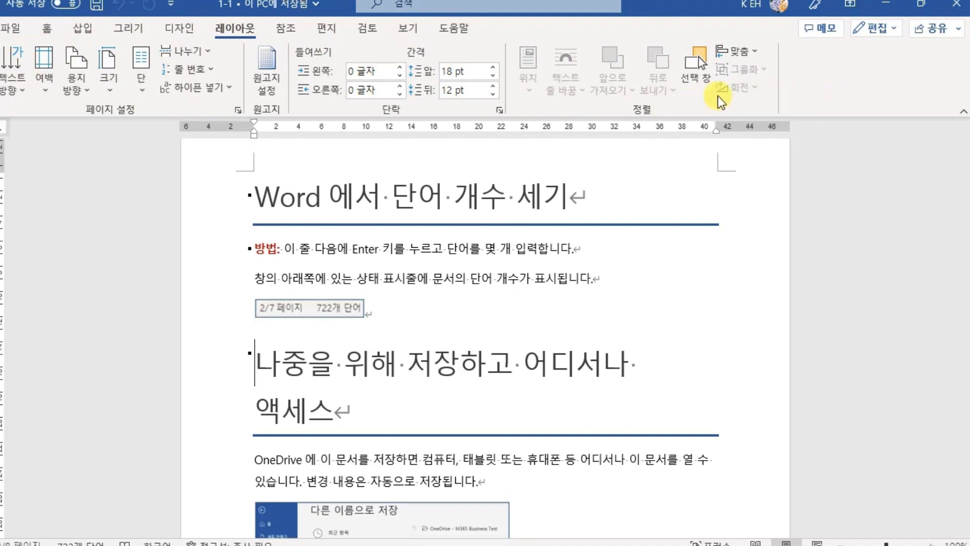
left_click(52, 29)
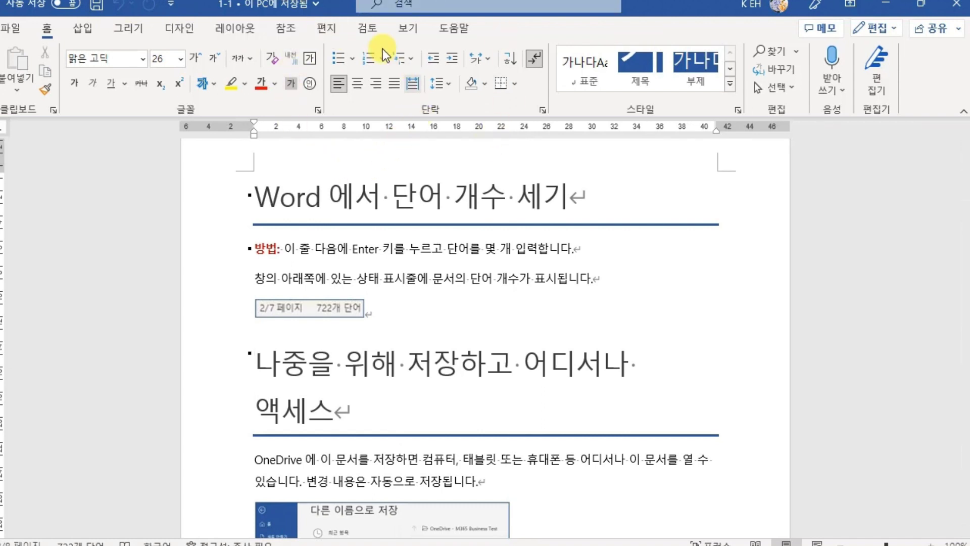
left_click(82, 28)
left_click(136, 28)
left_click(168, 27)
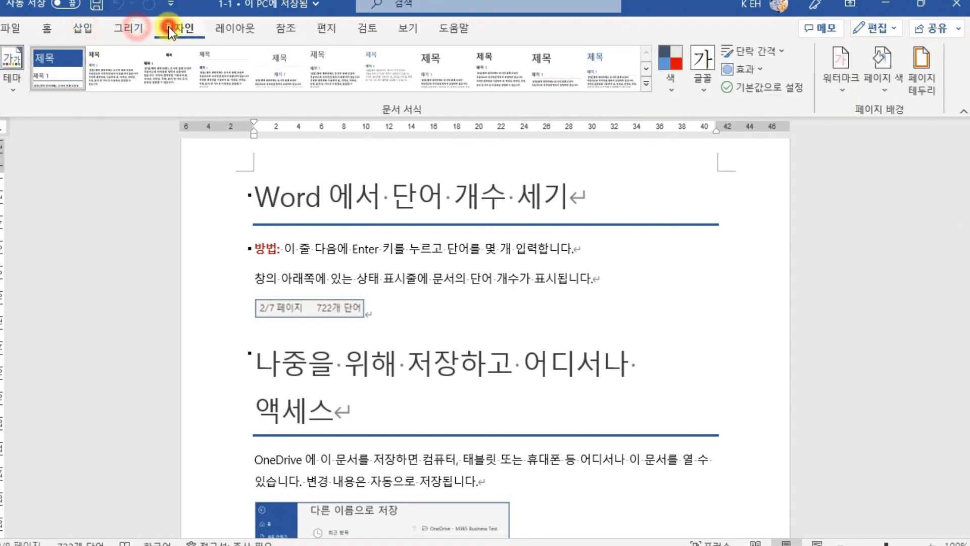
left_click(47, 28)
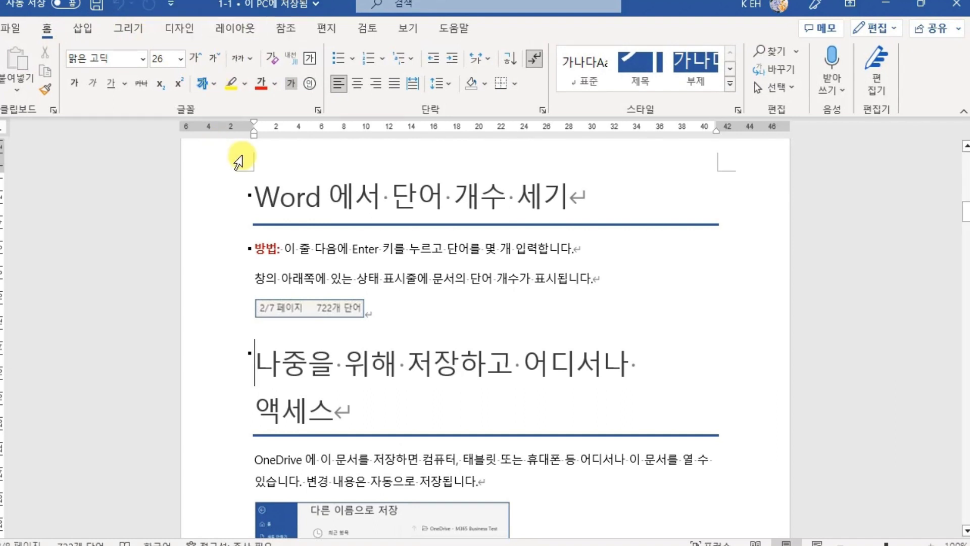
- Add the font list (글꼴) and the center-alignment command to the Quick Access Toolbar (빠른 실행 도구 모음)
left_click(111, 60)
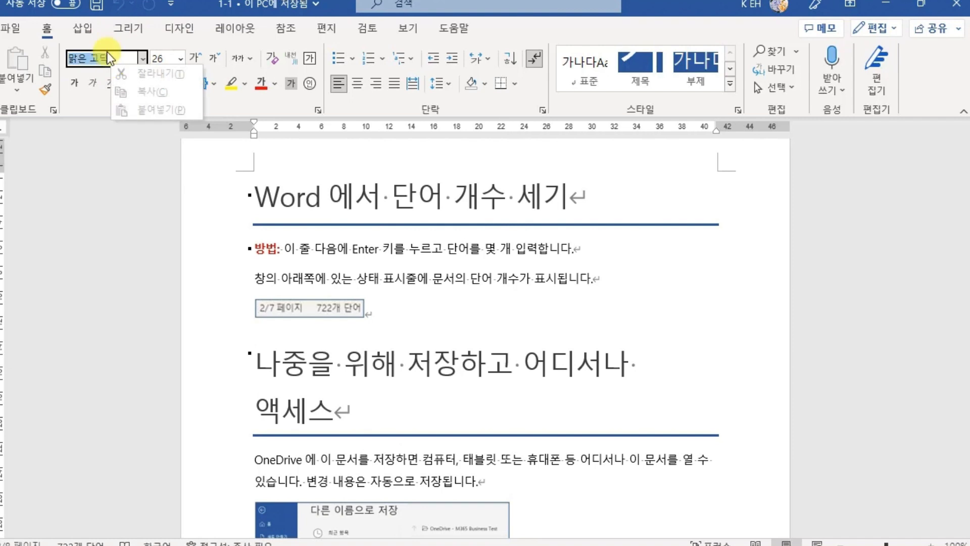
right_click(107, 49)
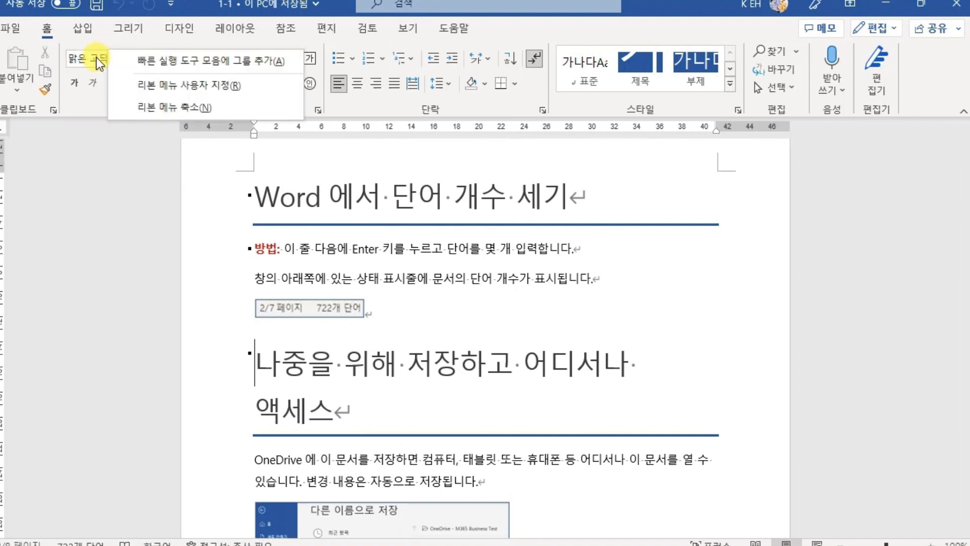
key("Escape")
left_click(106, 58)
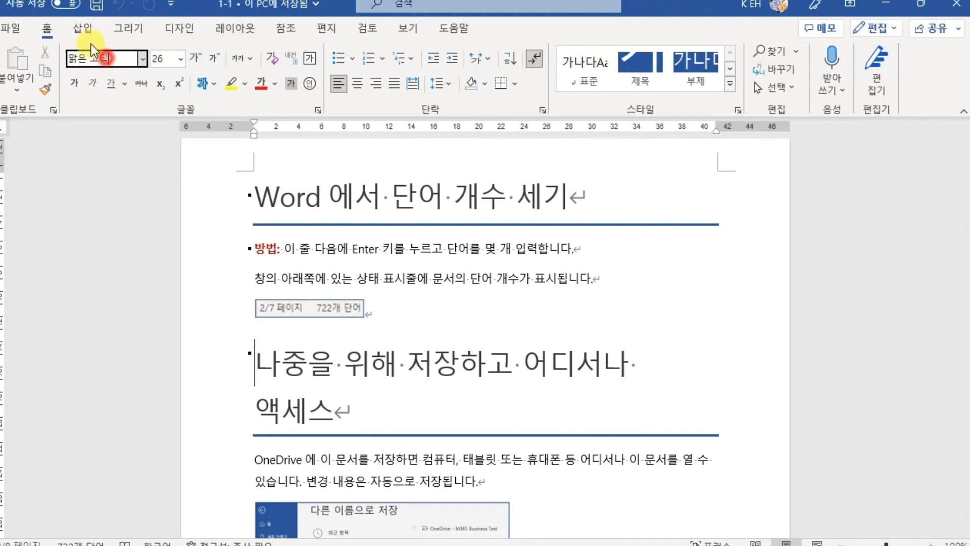
left_click(144, 53)
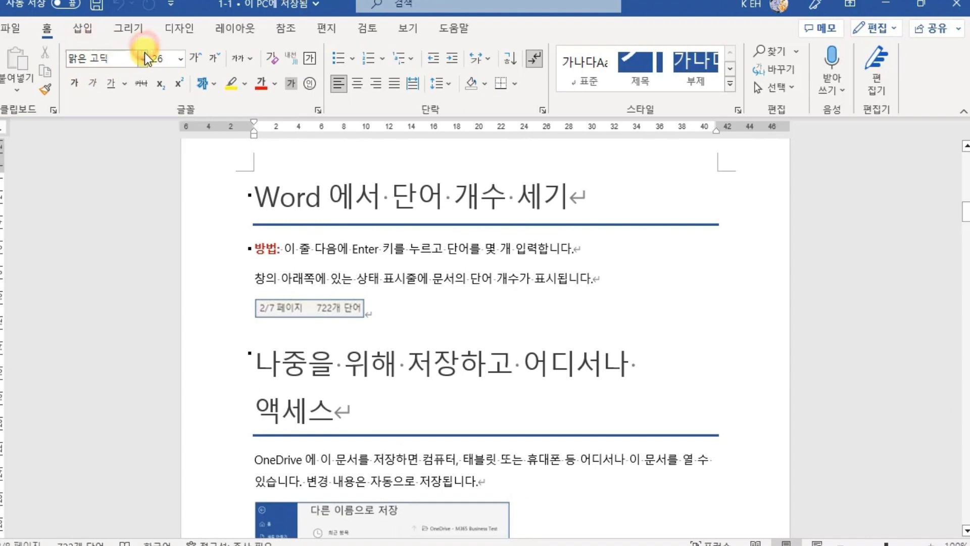
right_click(145, 53)
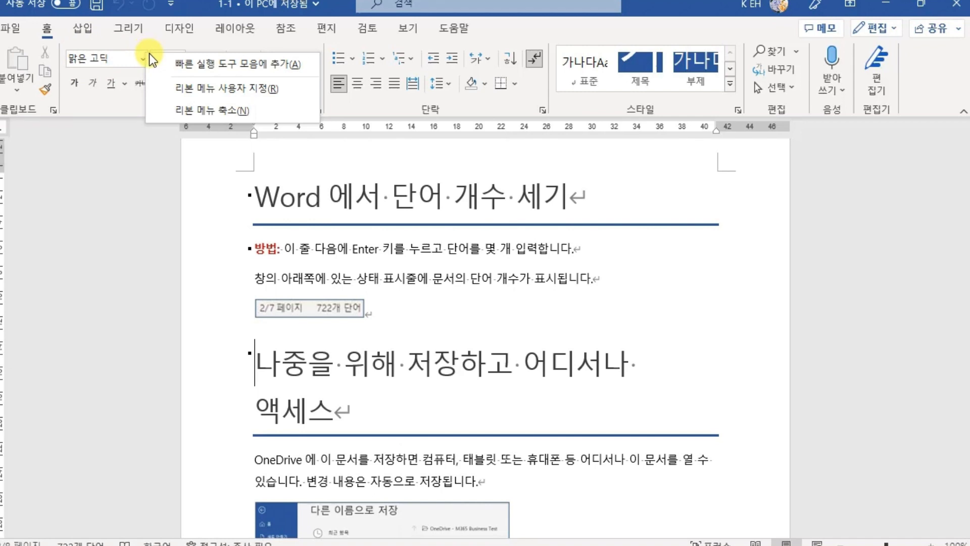
left_click(192, 65)
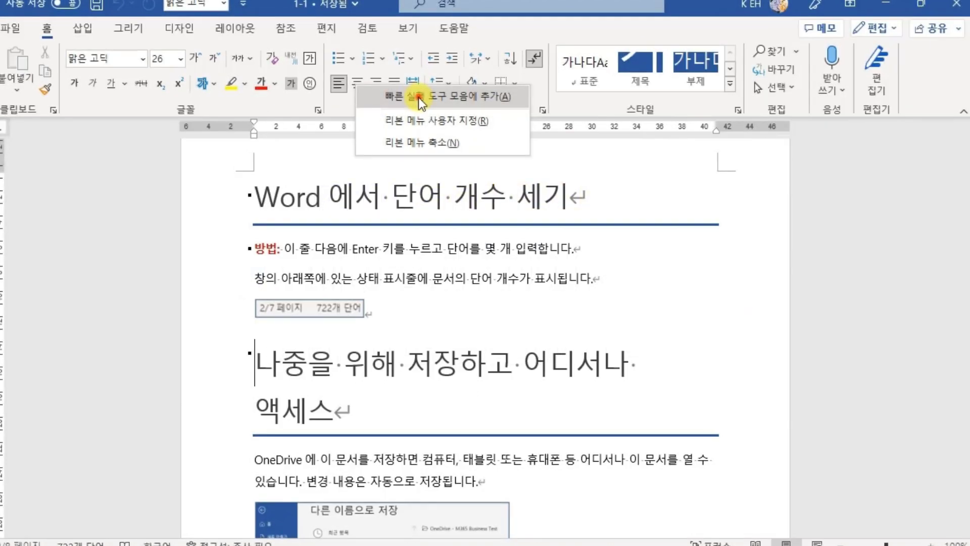
left_click(418, 96)
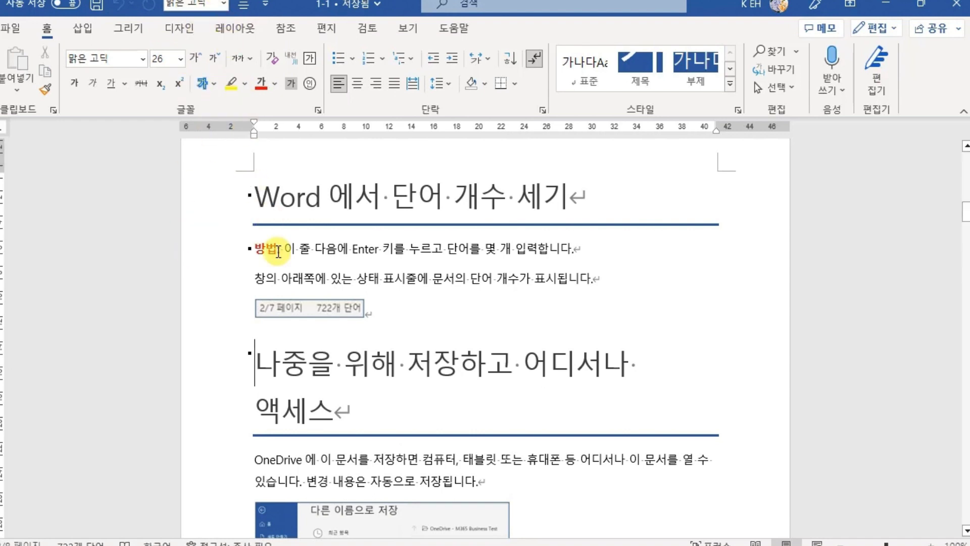
- Show the Quick Access Toolbar (빠른 실행 도구 모음) below the ribbon and remove the center-alignment command from it
left_click(271, 5)
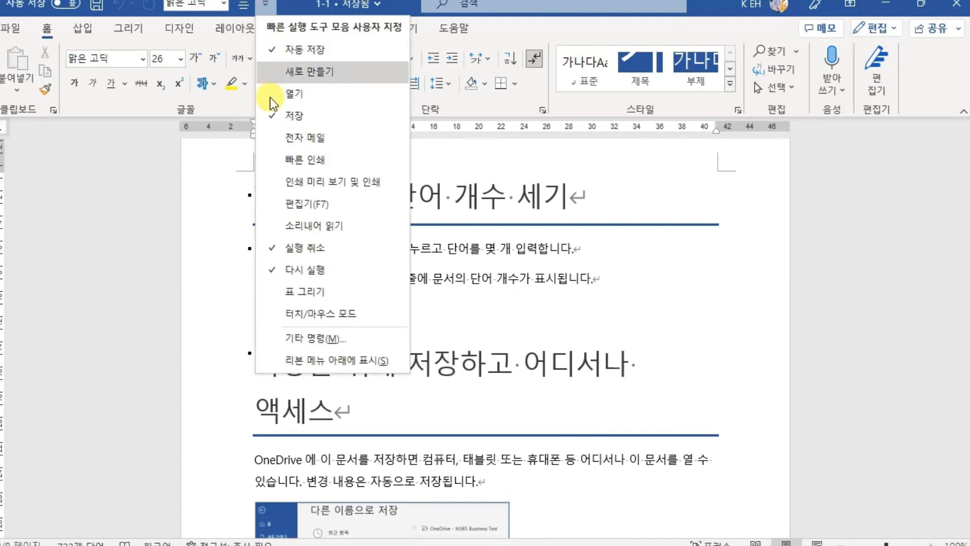
left_click(296, 363)
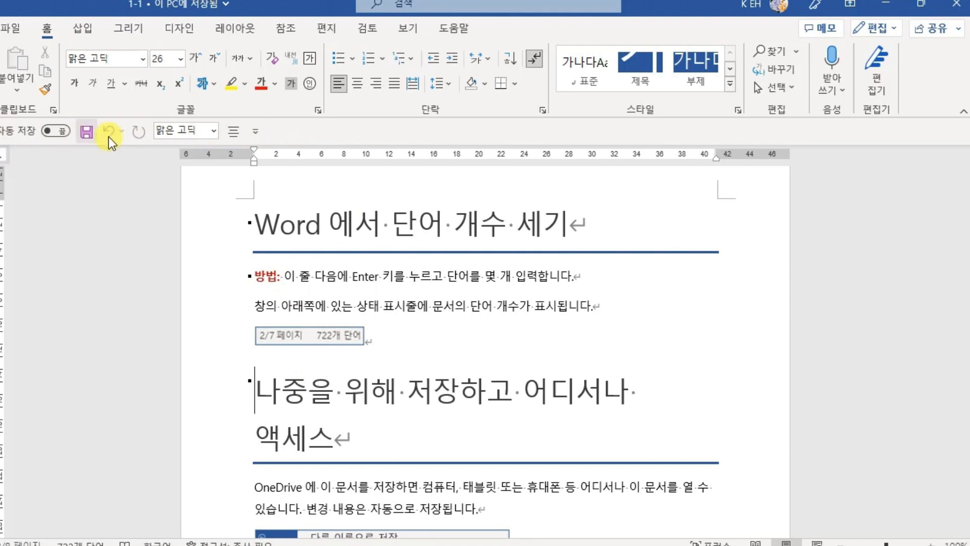
left_click(257, 230)
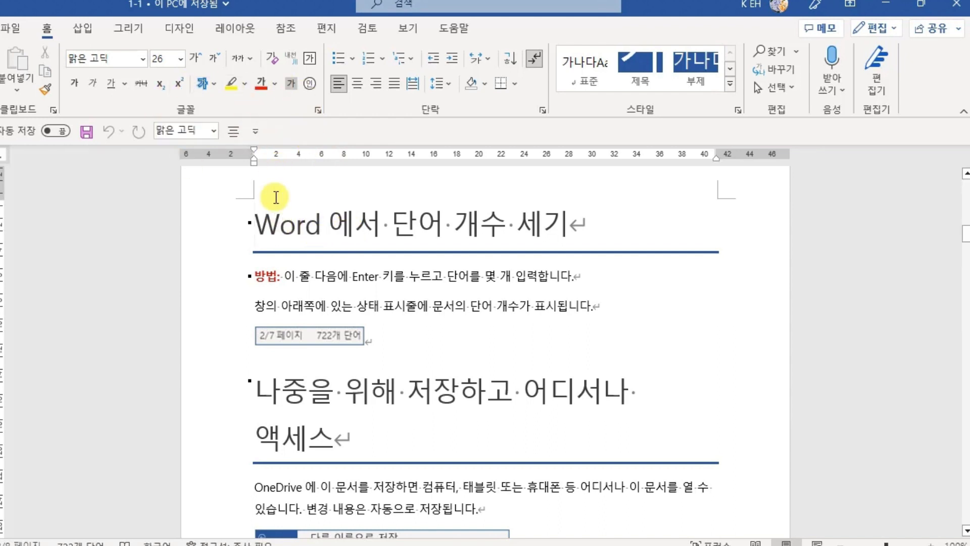
right_click(234, 132)
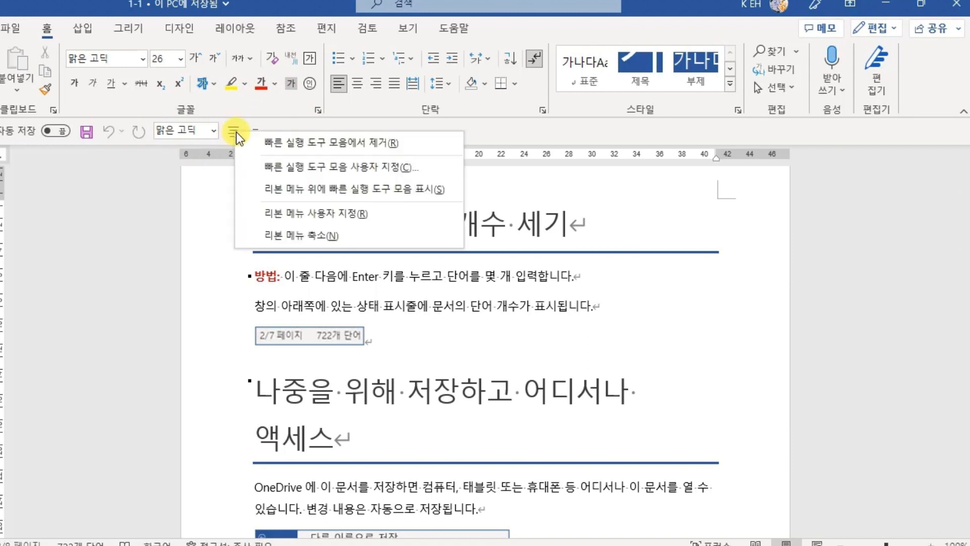
left_click(293, 143)
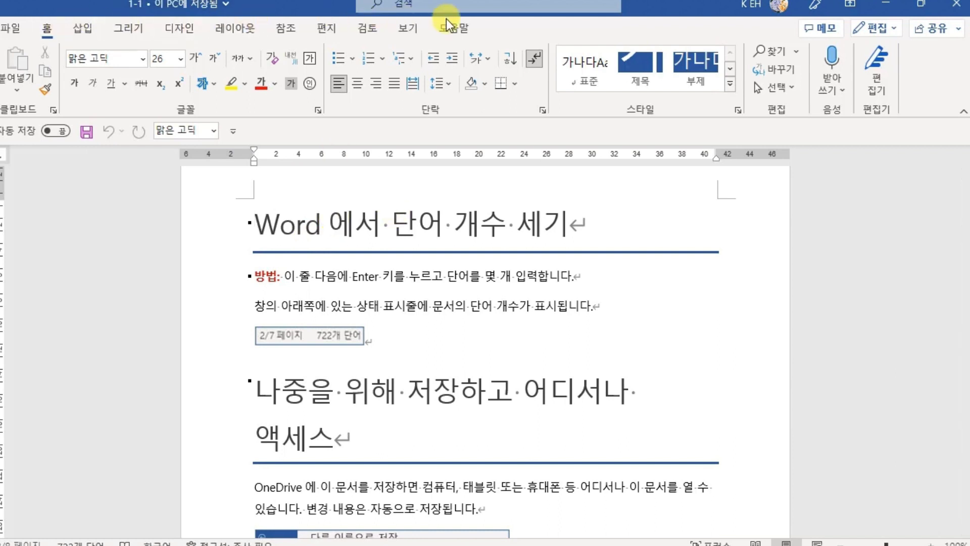
- Collapse the ribbon to its tab names, then briefly reveal and hide the insert commands (삽입)
double_click(53, 26)
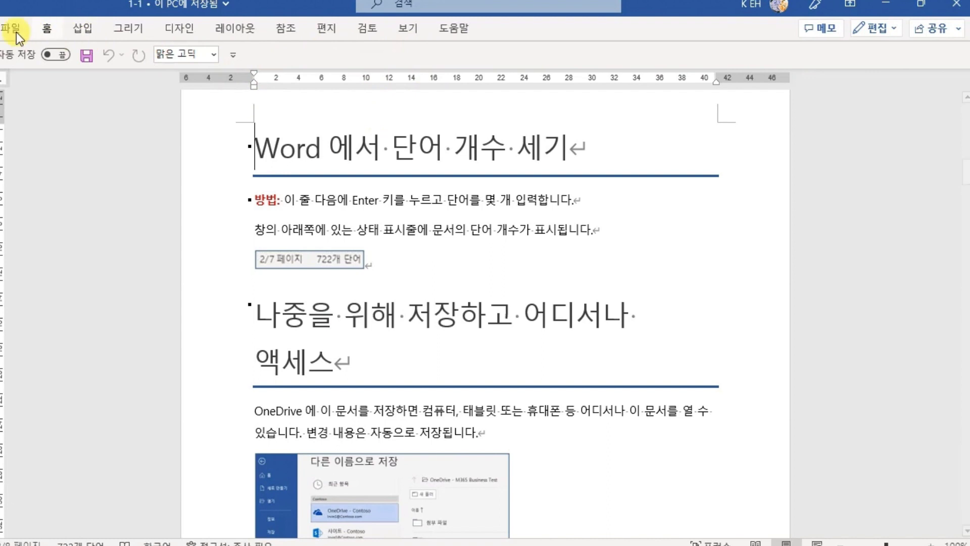
left_click(83, 28)
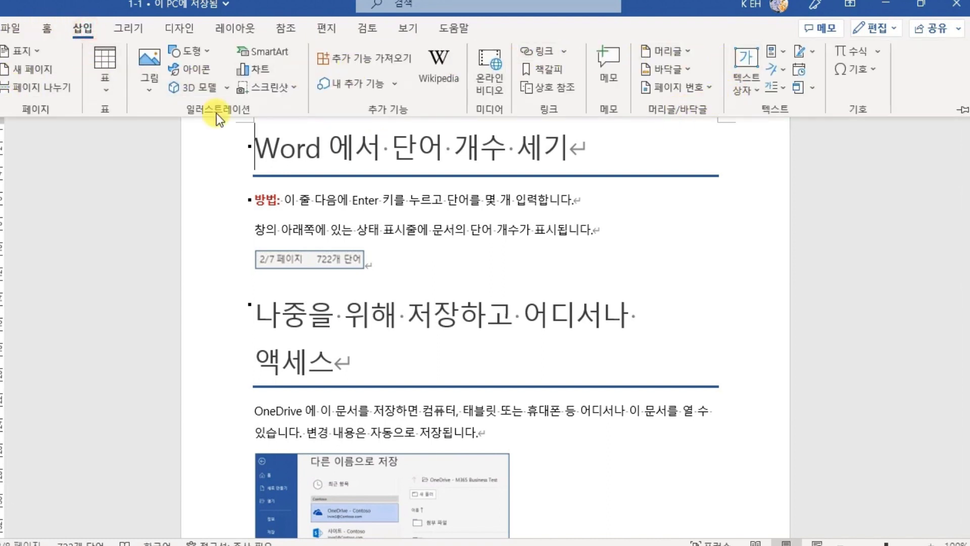
left_click(83, 28)
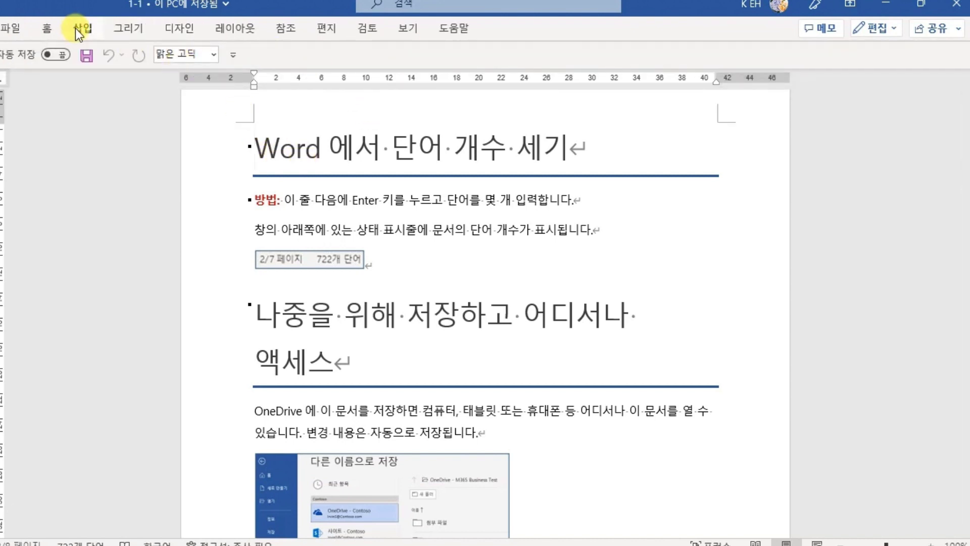
- Restore the full ribbon from the references commands (참조), collapse and restore it once more, and return to the home commands (홈)
left_click(288, 29)
left_click(289, 29)
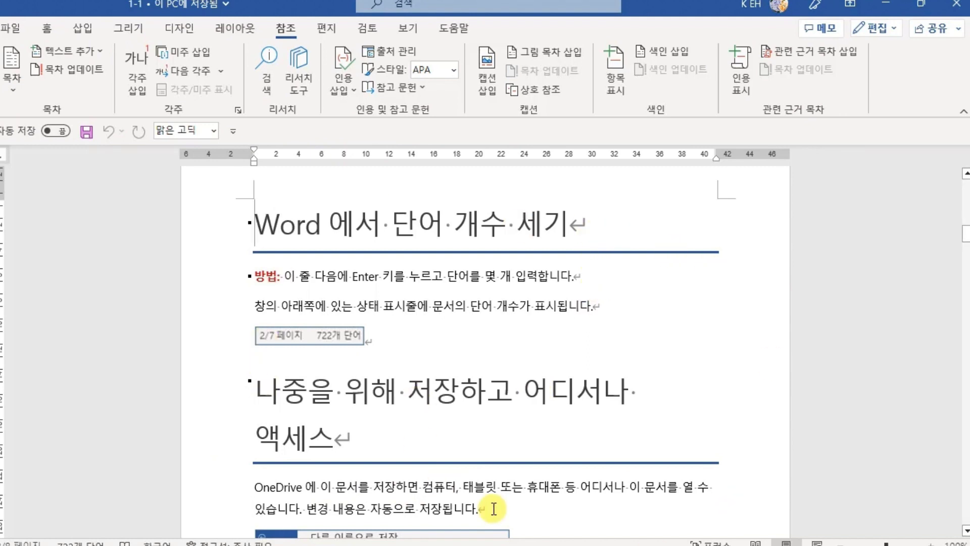
double_click(292, 26)
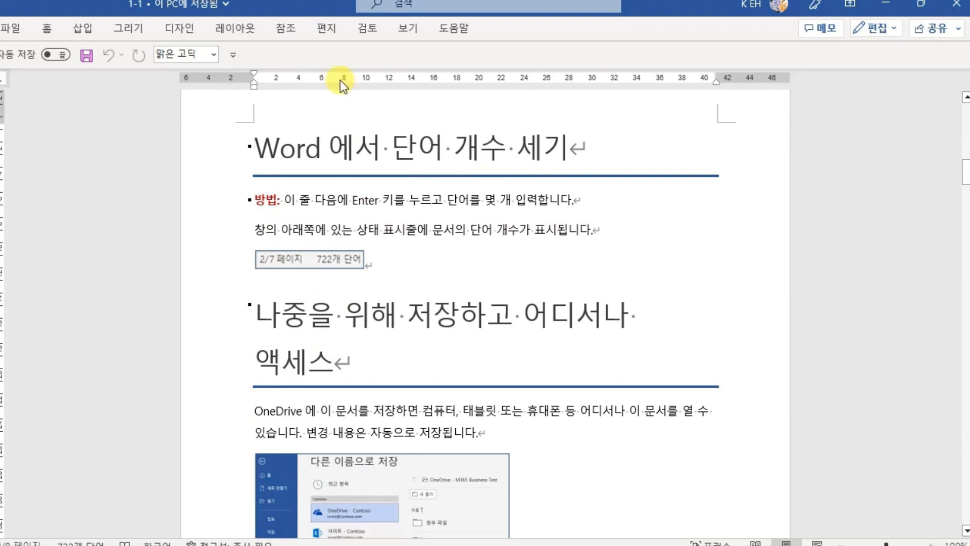
left_click(284, 34)
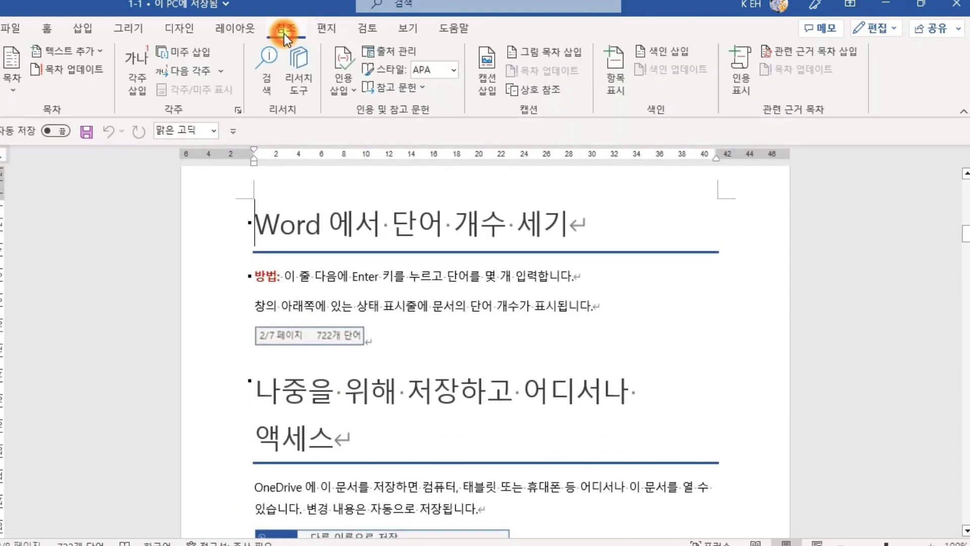
left_click(51, 31)
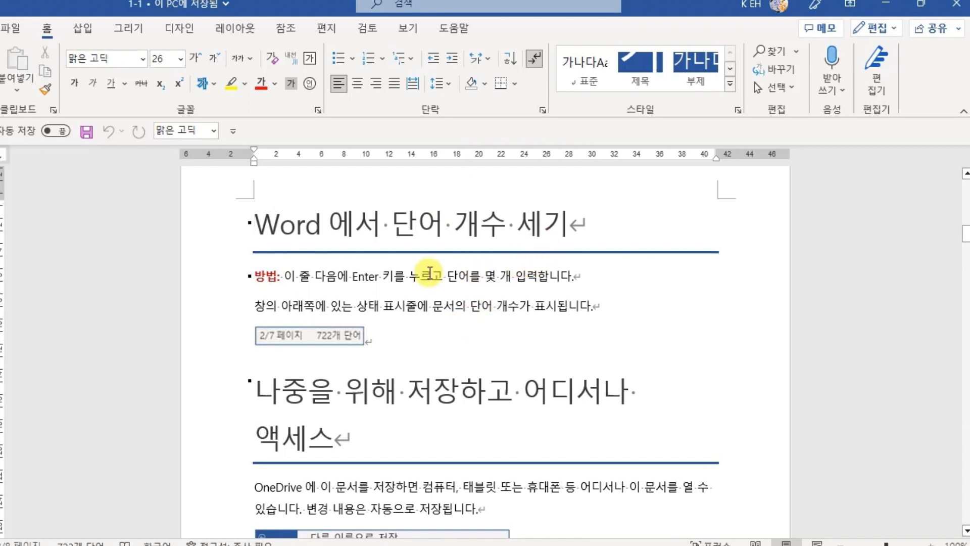
- Select the words "이 줄" in the 방법 paragraph, look over their context menu and mini toolbar, and dismiss both
left_click_drag(282, 276, 301, 289)
right_click(302, 275)
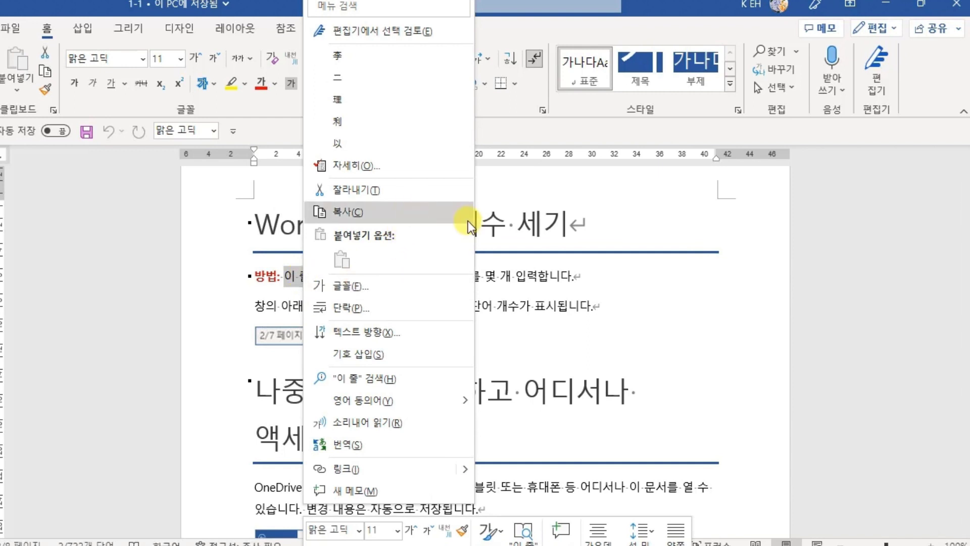
left_click(611, 278)
left_click(343, 278)
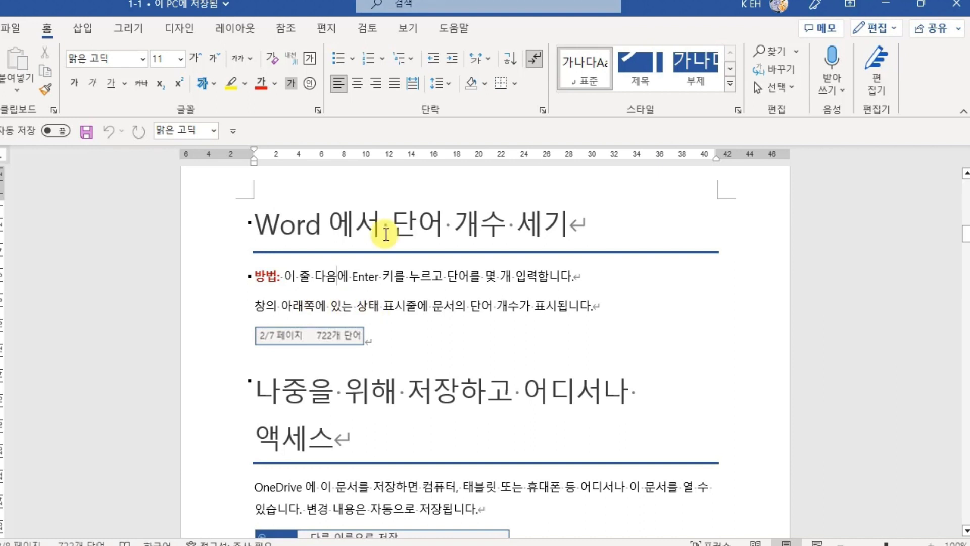
- Search the Word help (도움말) for "바로가기 키" and open the article "Word의 바로 가기 키 - Microsoft 지원"
left_click(449, 26)
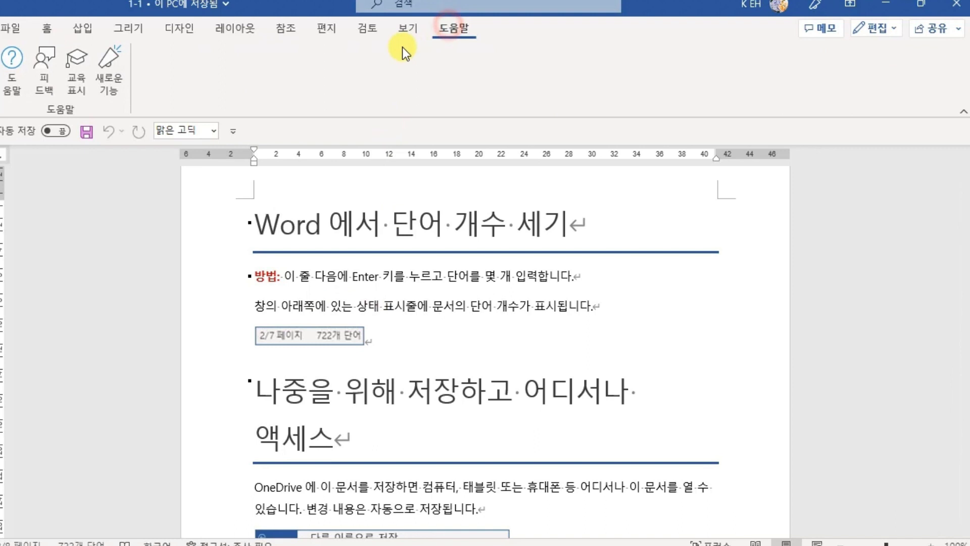
left_click(15, 92)
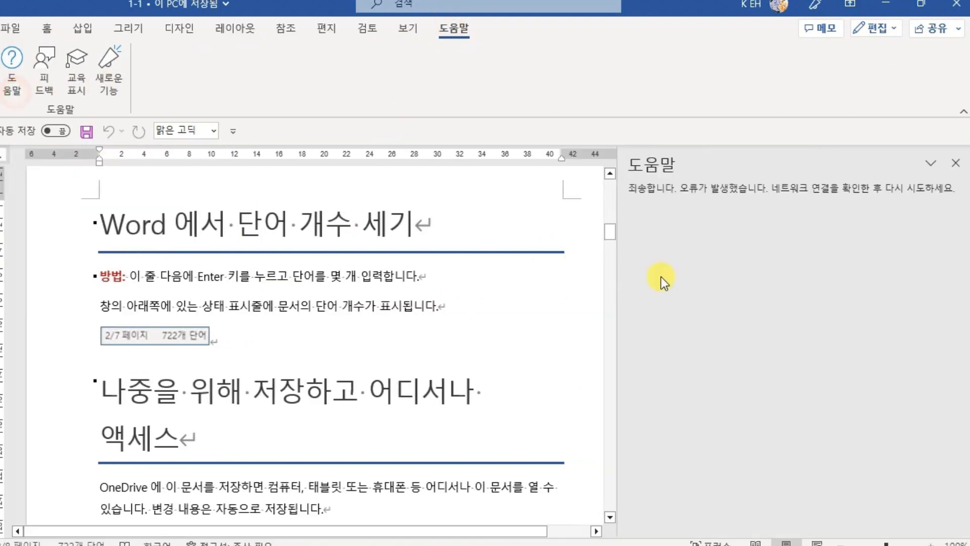
left_click(953, 162)
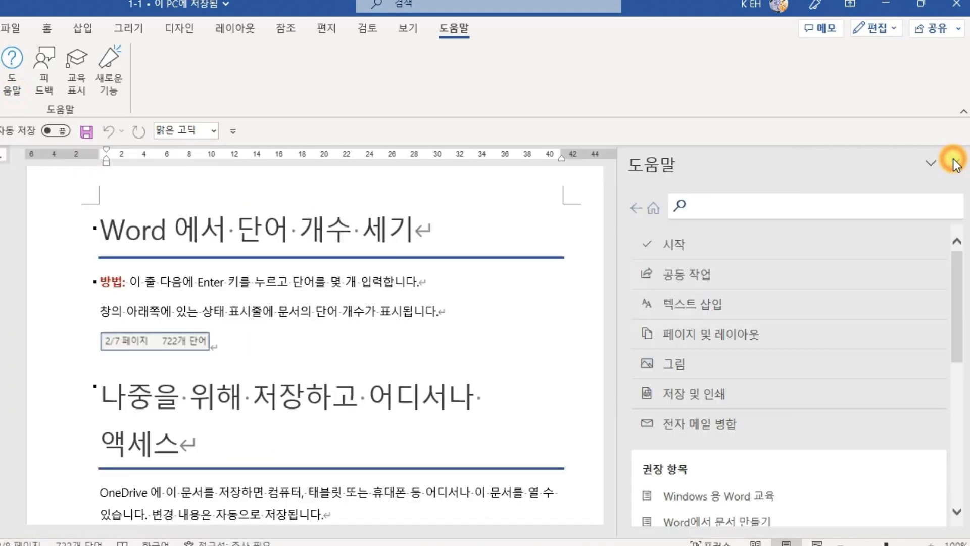
left_click(749, 210)
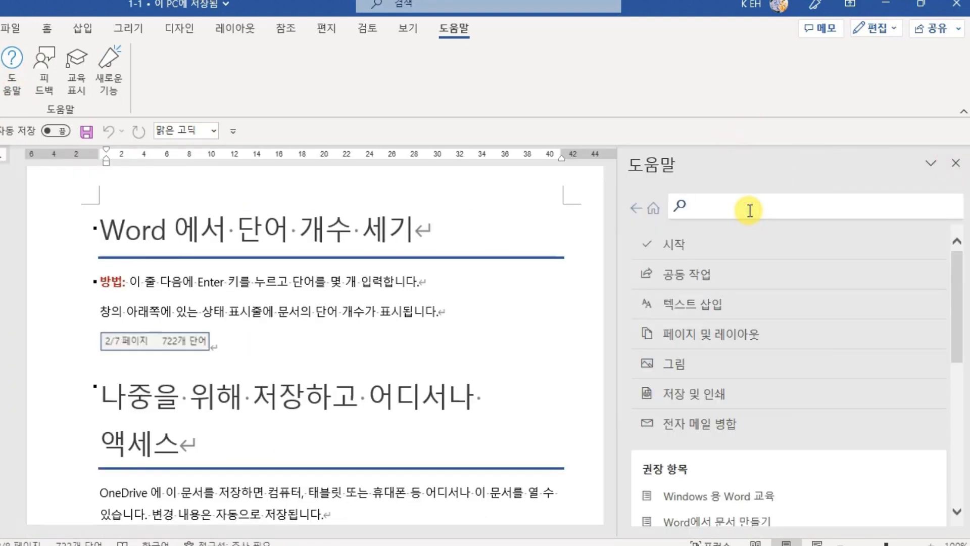
type("바로가기 키")
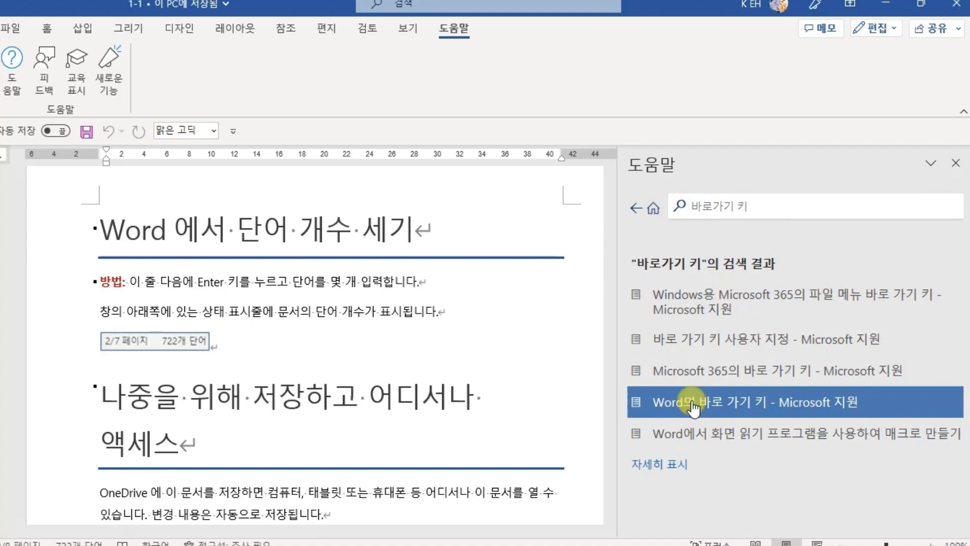
left_click(758, 392)
- Examine the table of frequently used shortcuts (자주 사용하는 바로 가기) in the help article, and close the help
scroll(758, 392, "down", 5)
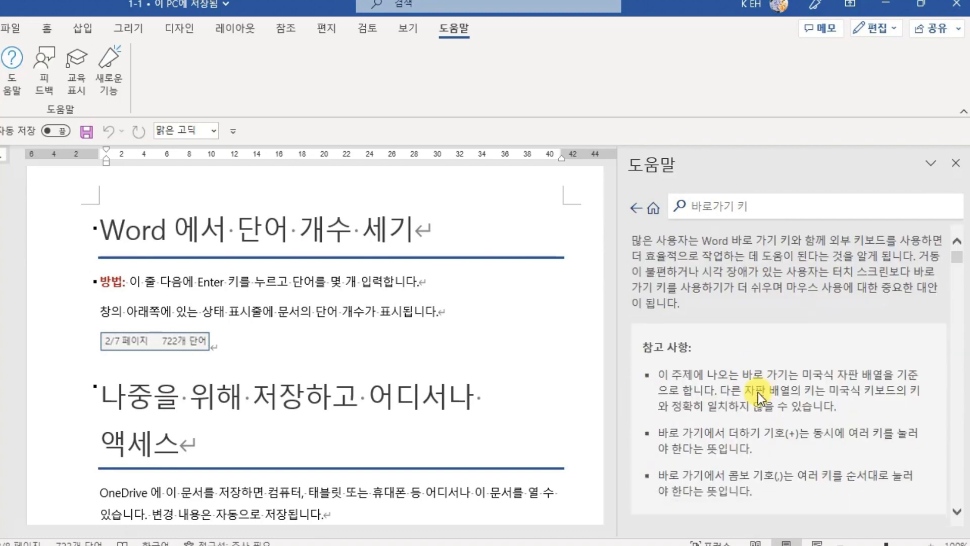
scroll(758, 392, "down", 10)
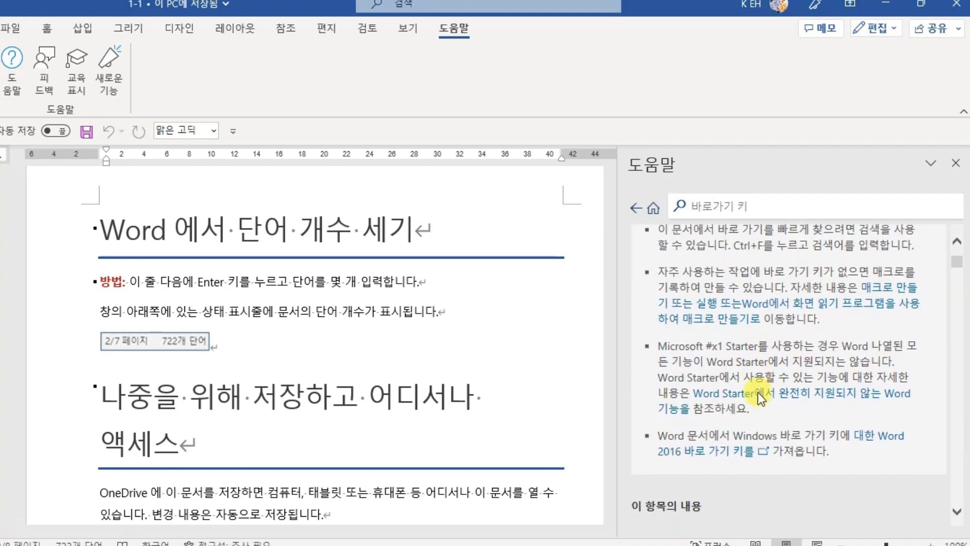
scroll(758, 392, "down", 6)
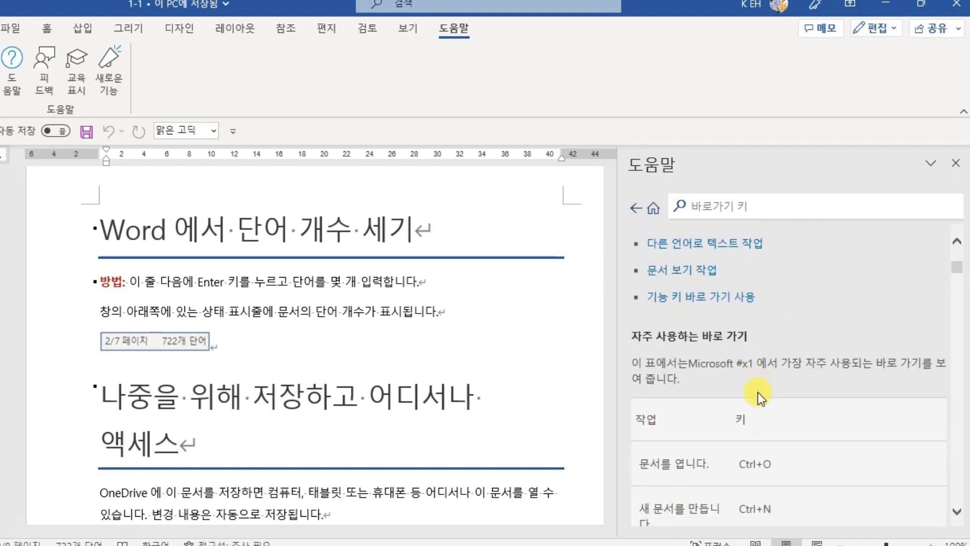
scroll(758, 392, "up", 1)
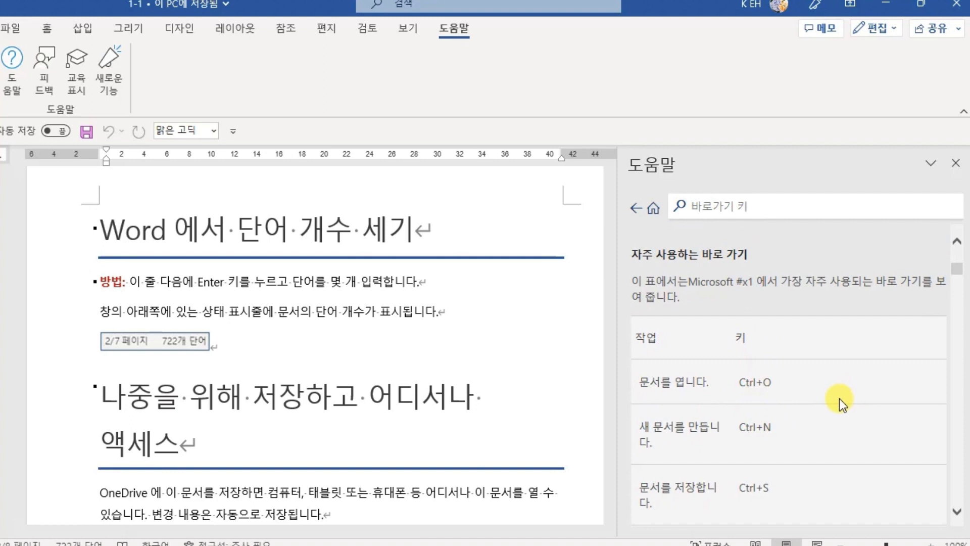
scroll(837, 400, "down", 5)
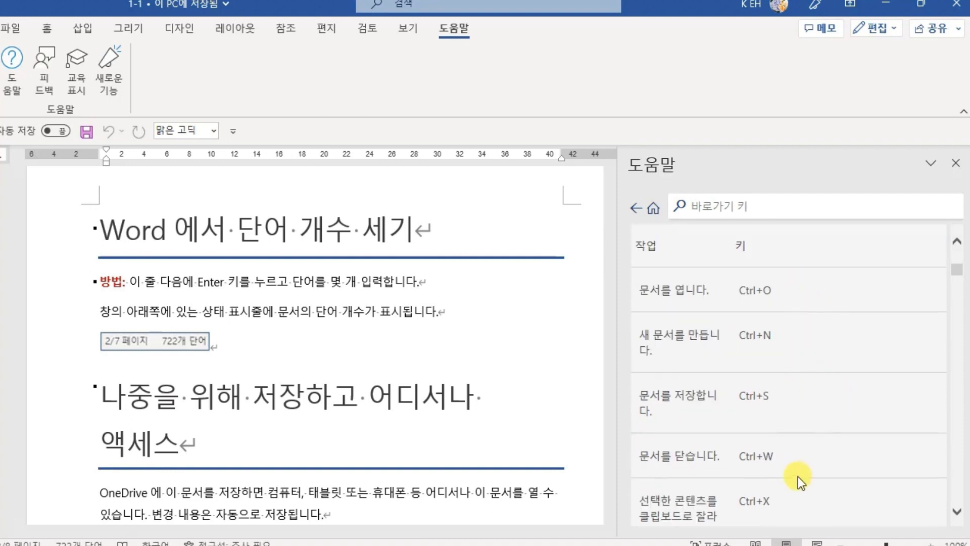
scroll(798, 477, "up", 5)
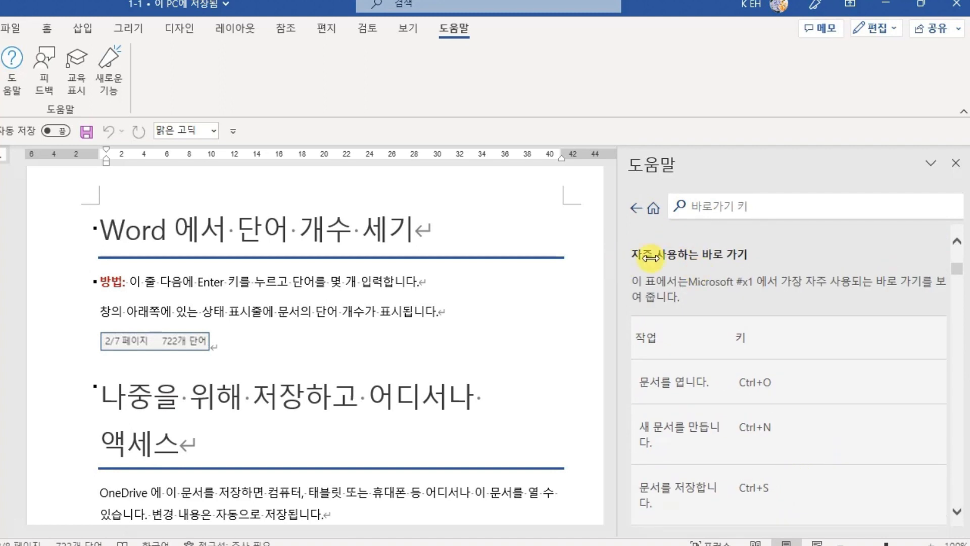
scroll(857, 396, "down", 7)
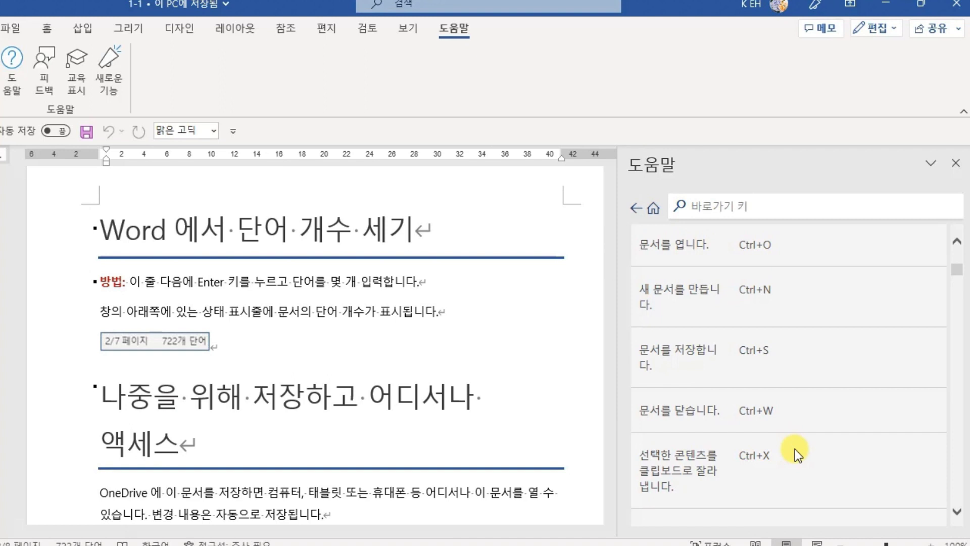
scroll(851, 411, "down", 4)
scroll(850, 412, "down", 10)
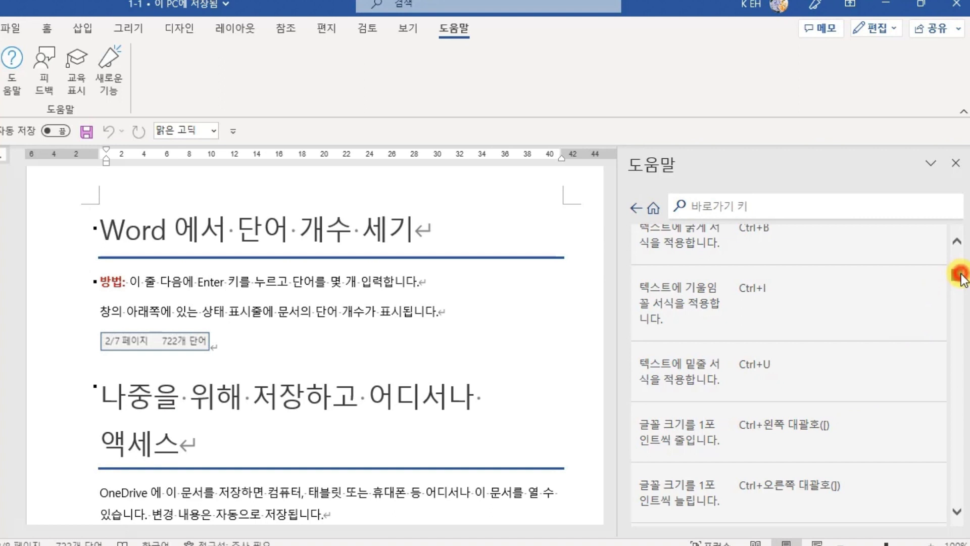
scroll(781, 441, "down", 12)
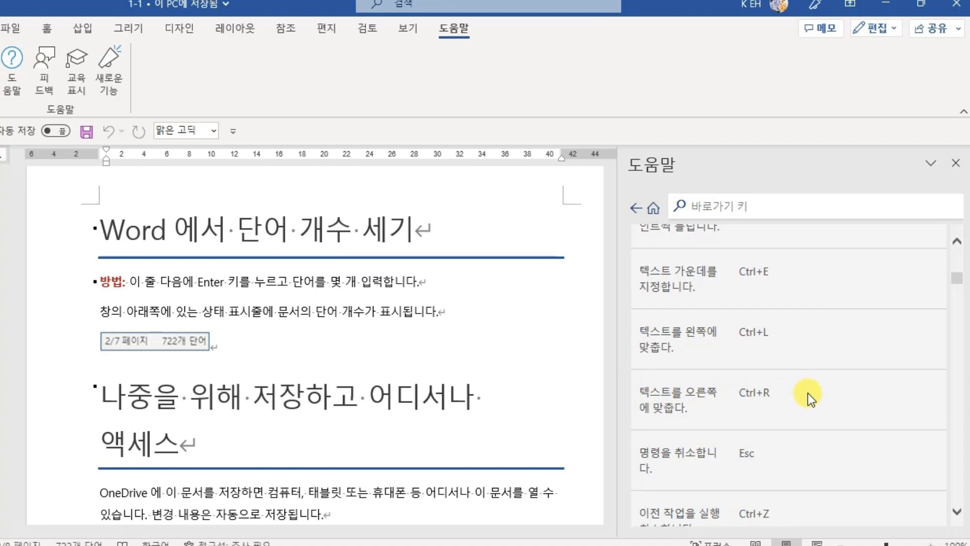
scroll(808, 393, "down", 3)
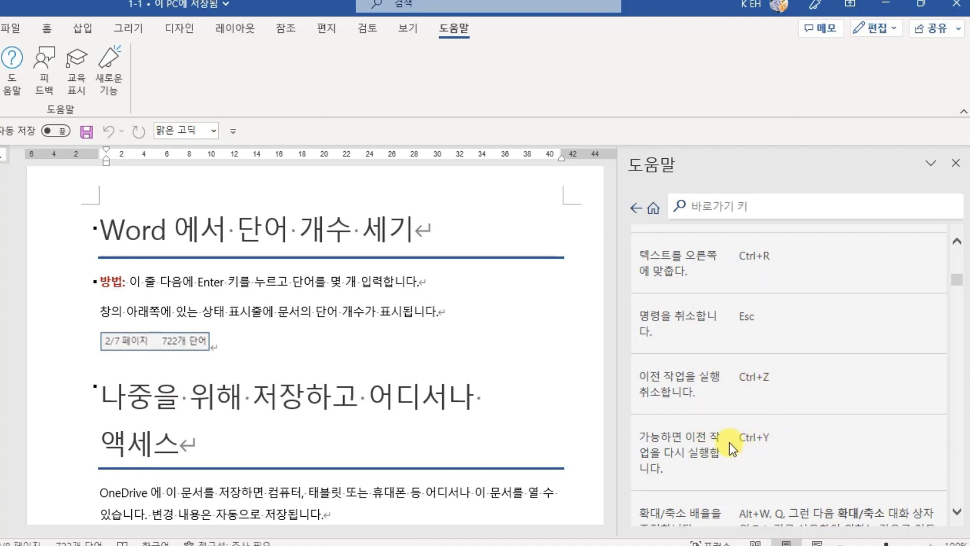
scroll(816, 424, "down", 1)
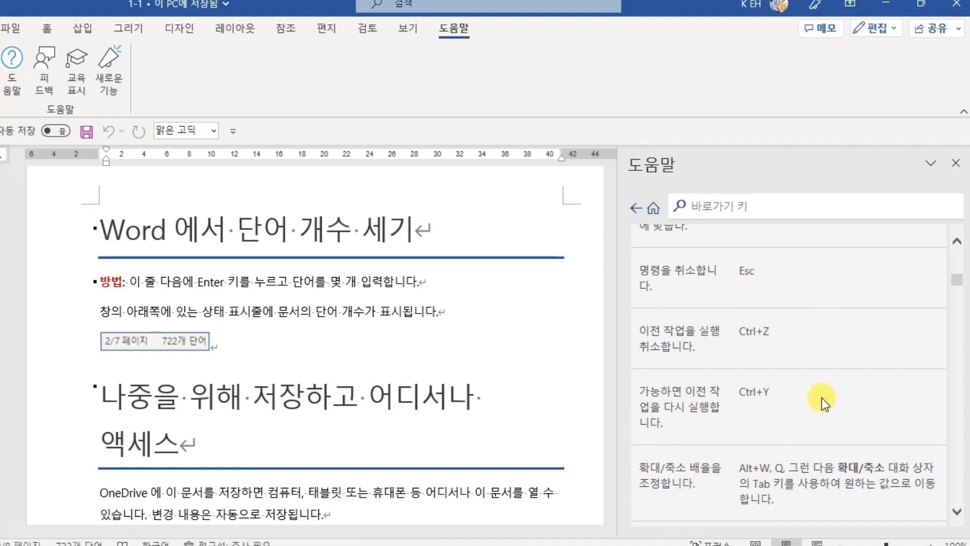
scroll(822, 398, "down", 3)
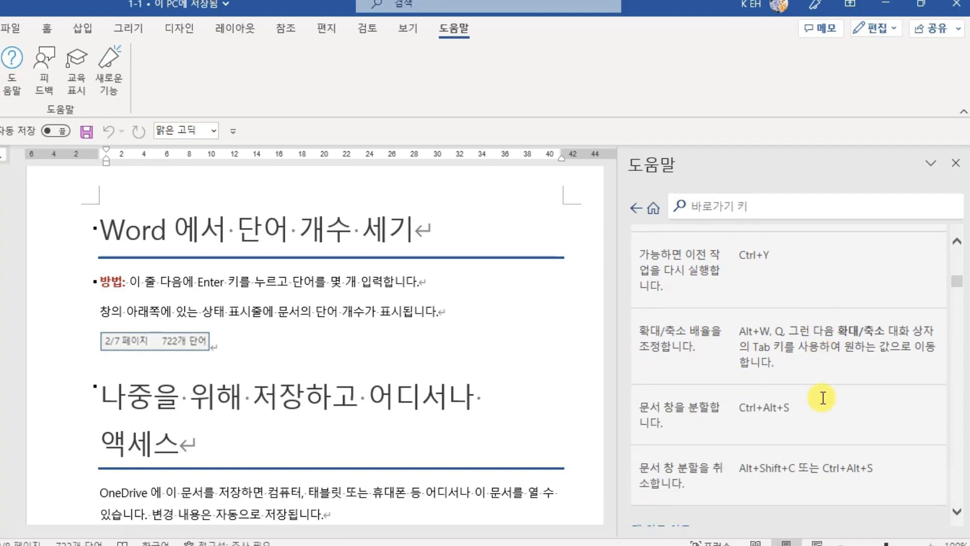
scroll(821, 398, "down", 1)
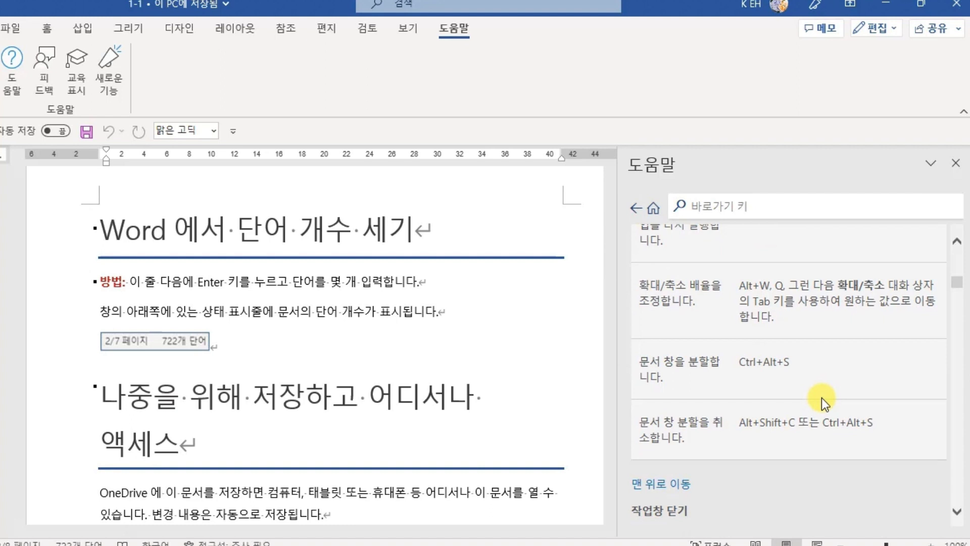
scroll(821, 399, "up", 2)
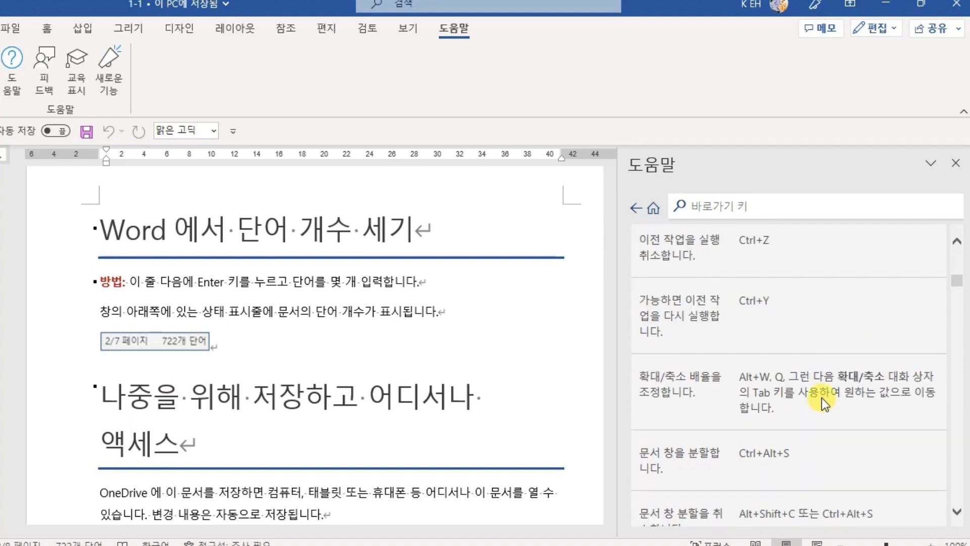
left_click(955, 163)
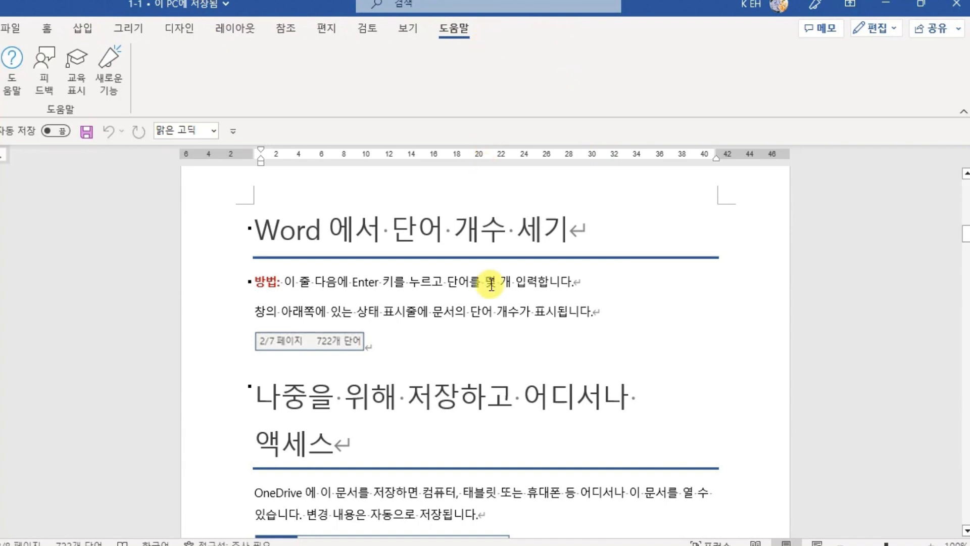
- Reach the font setting of the home commands (홈) through the ribbon key tips and set the title's font to 돋움
key("alt")
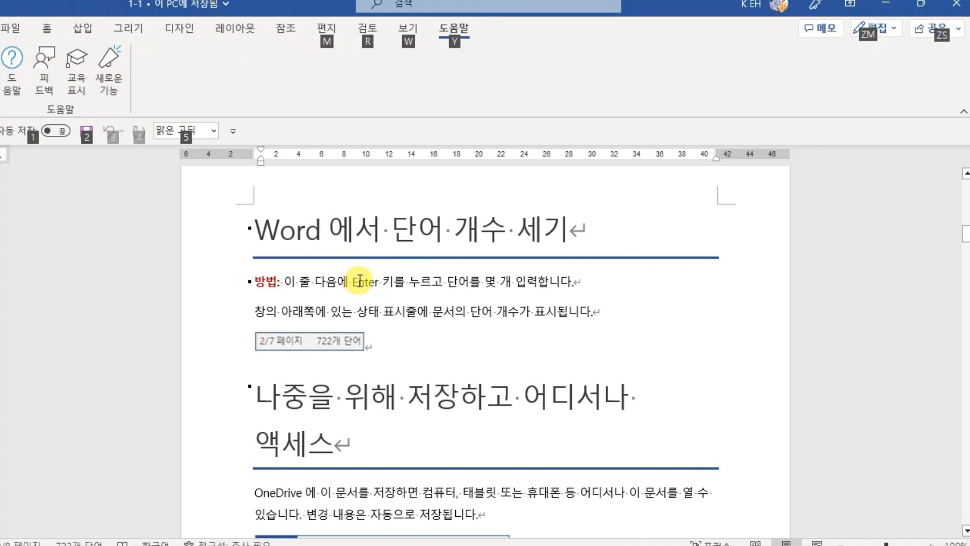
key("h")
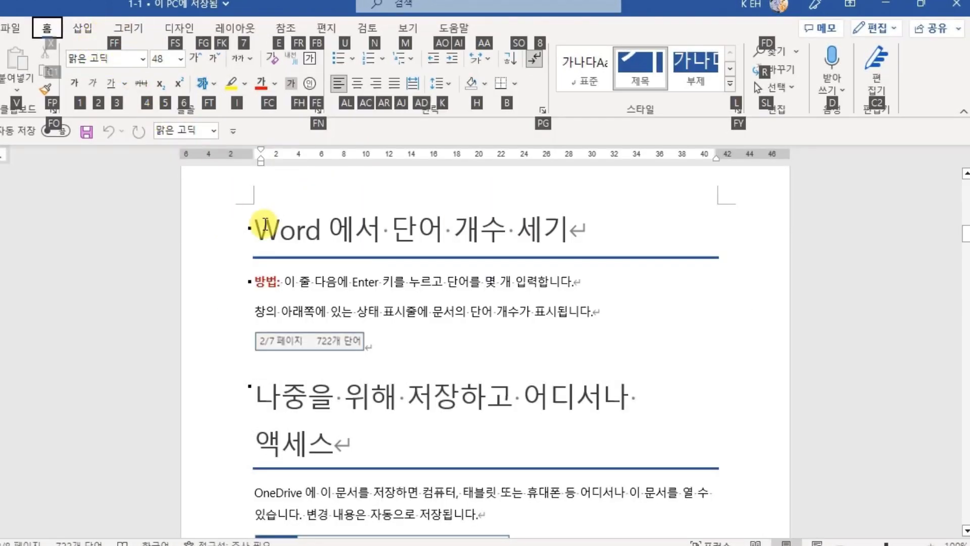
key("f")
key("f")
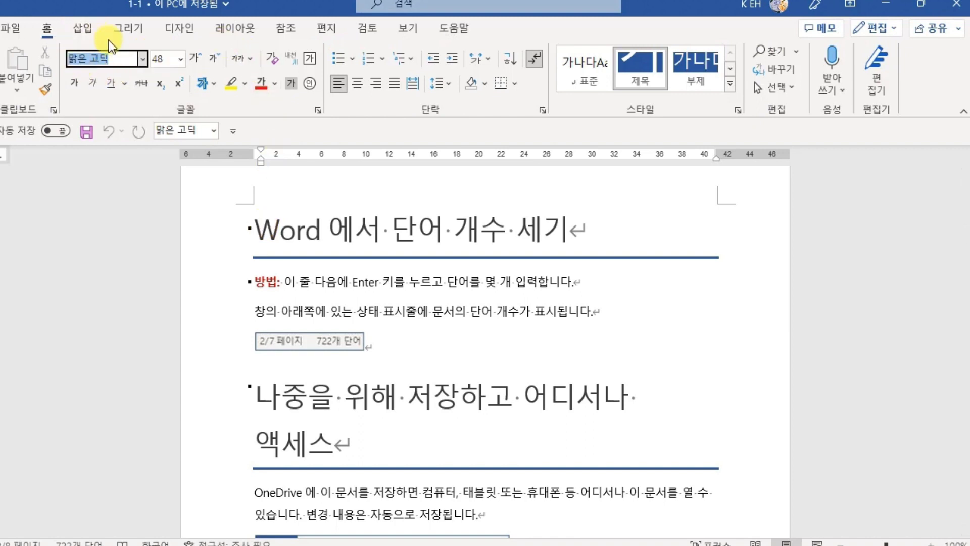
type("ㅌ")
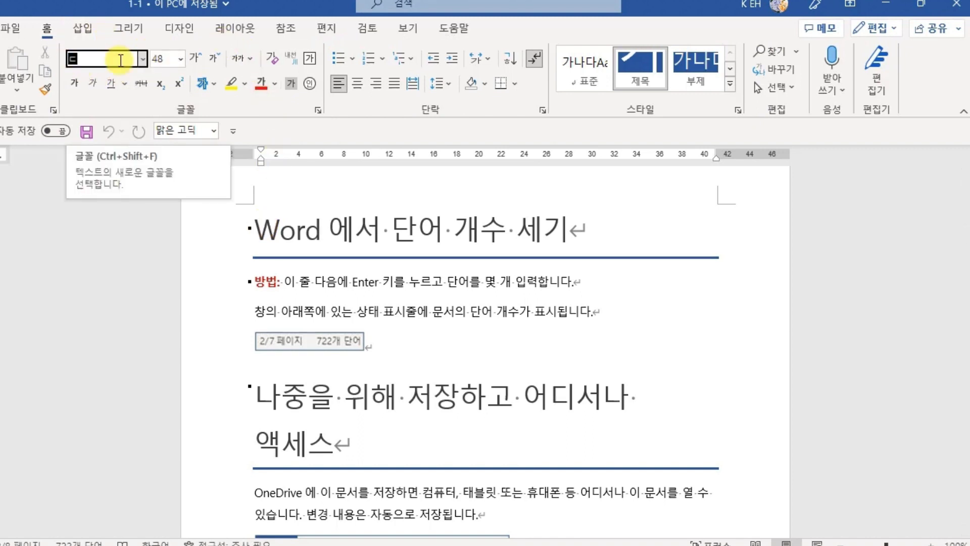
type("돋움")
key("Return")
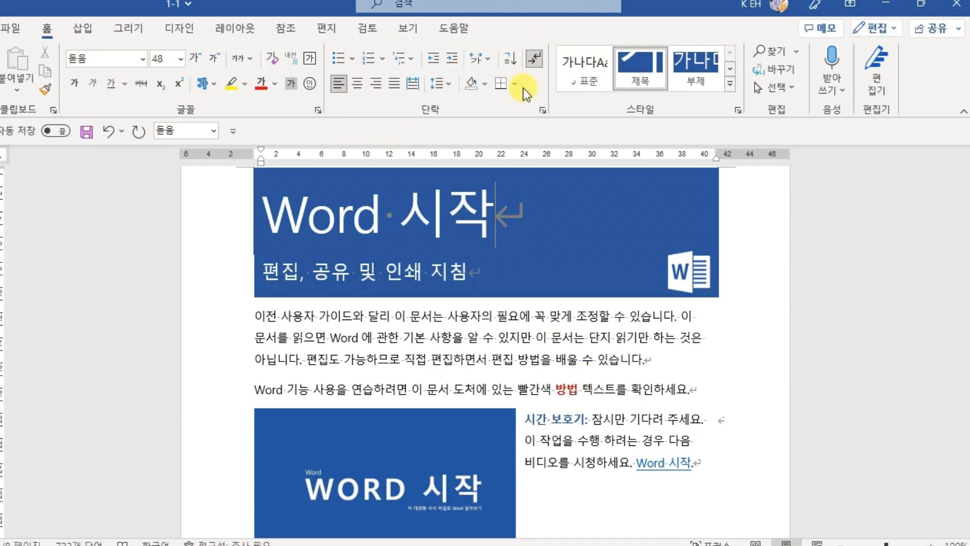
- Show the ribbon key tips, use them to switch to the view commands (보기), and dismiss the tips
key("alt")
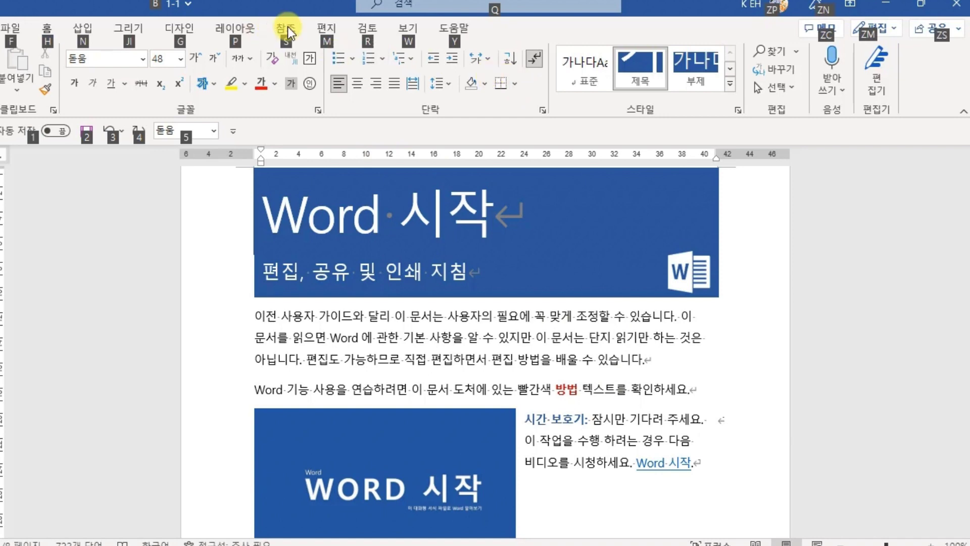
key("alt")
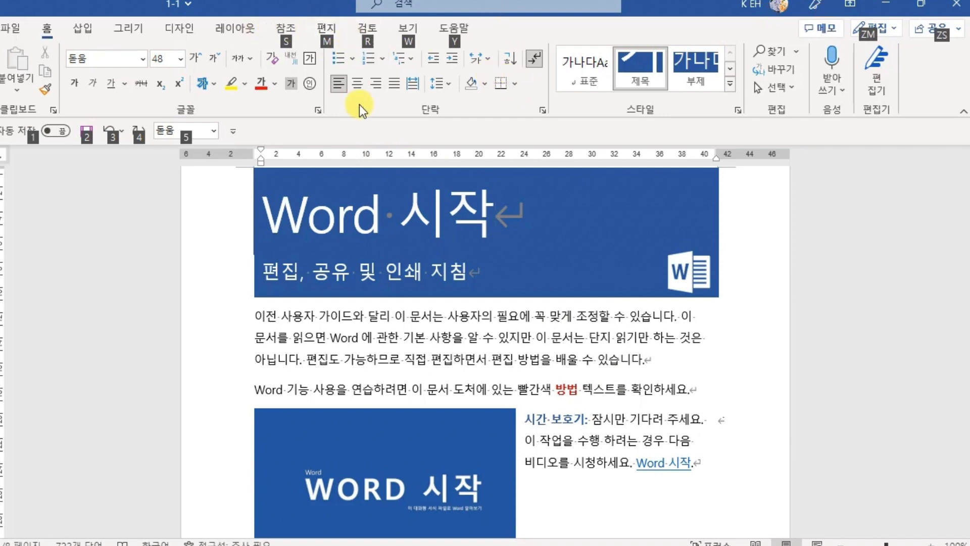
key("w")
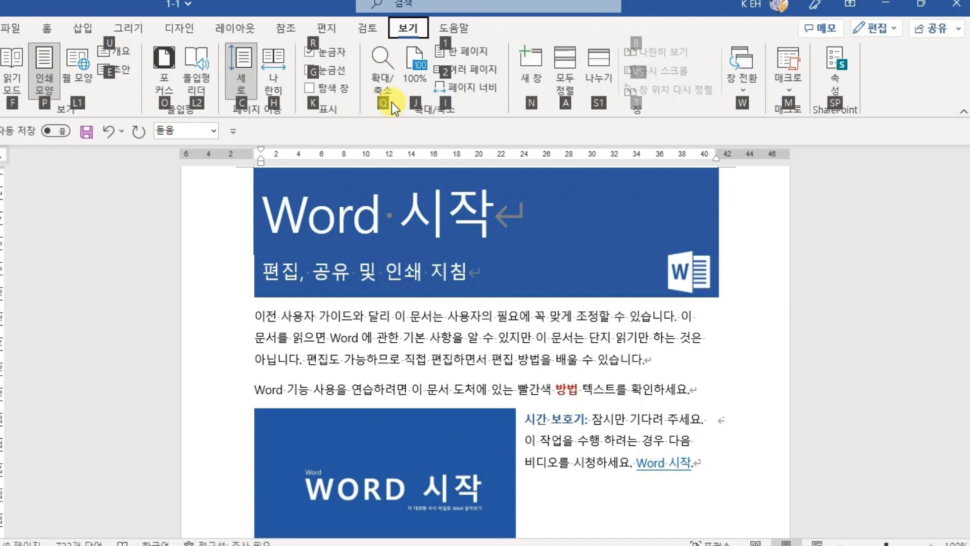
left_click(803, 289)
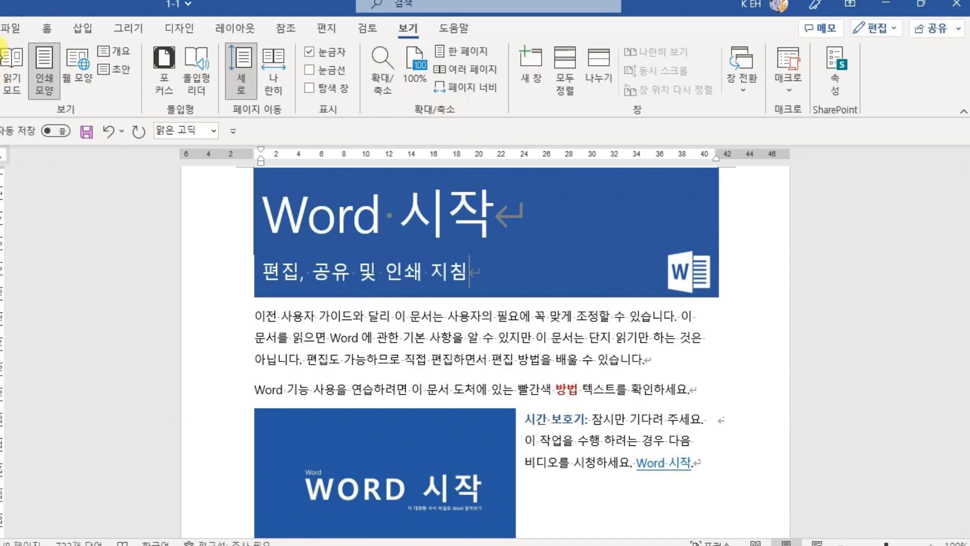
- Open the Word options (옵션), review the general (일반) and display (표시) settings, and close them
left_click(8, 30)
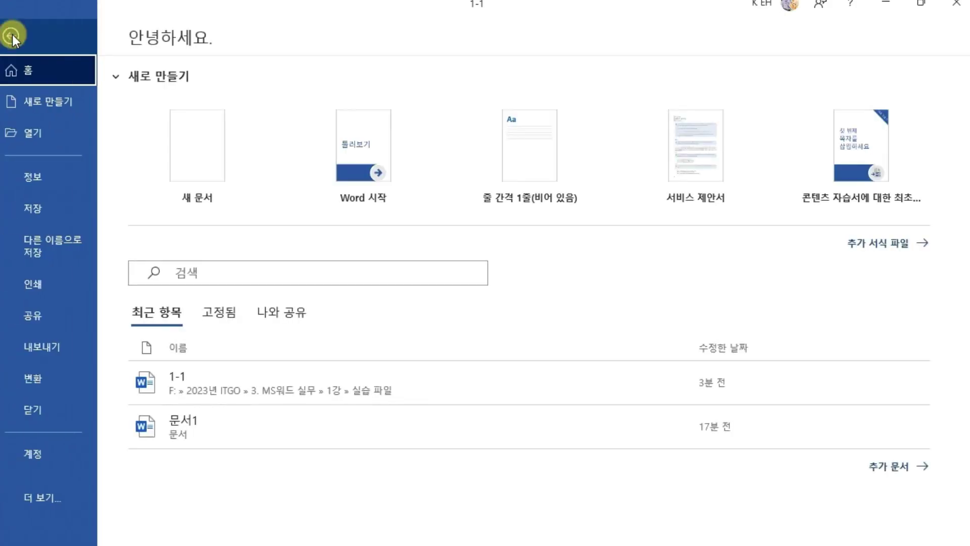
left_click(56, 495)
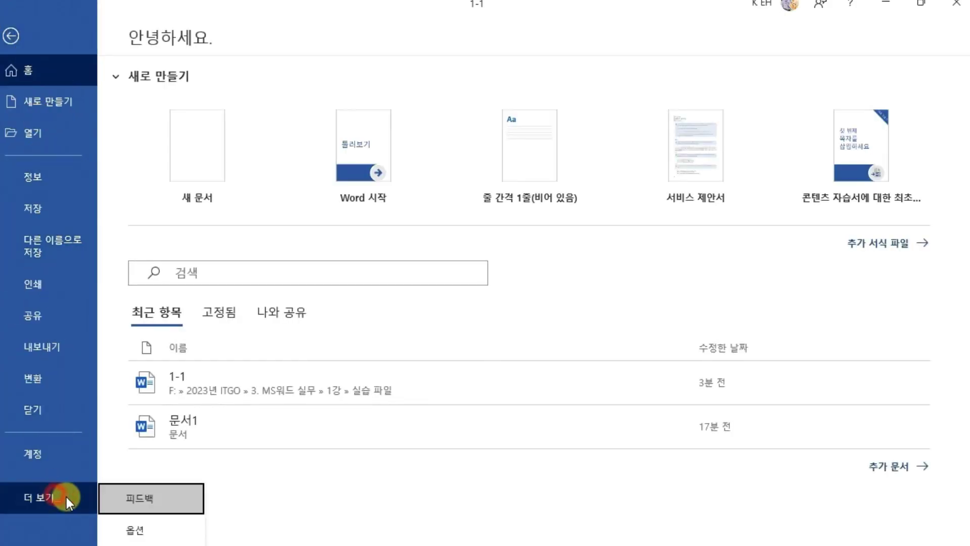
left_click(137, 531)
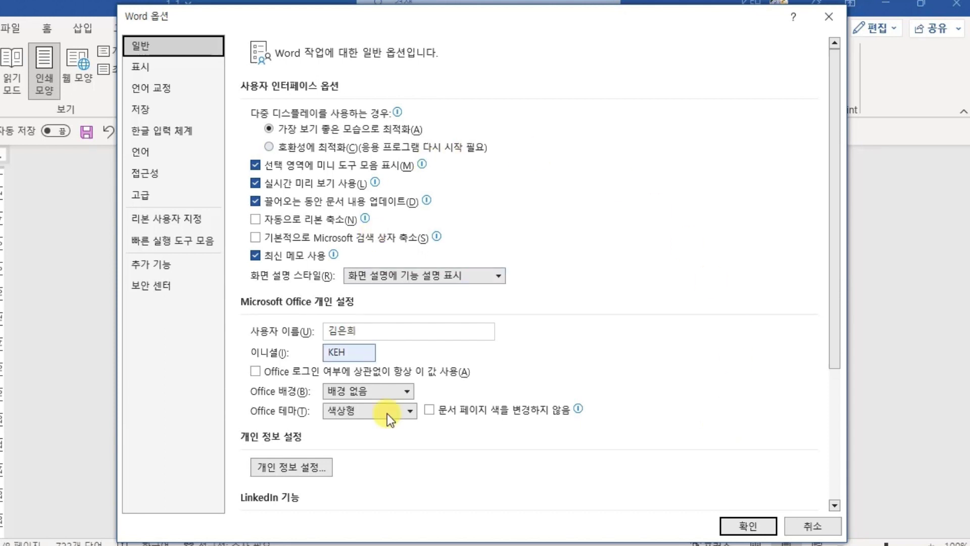
left_click(162, 46)
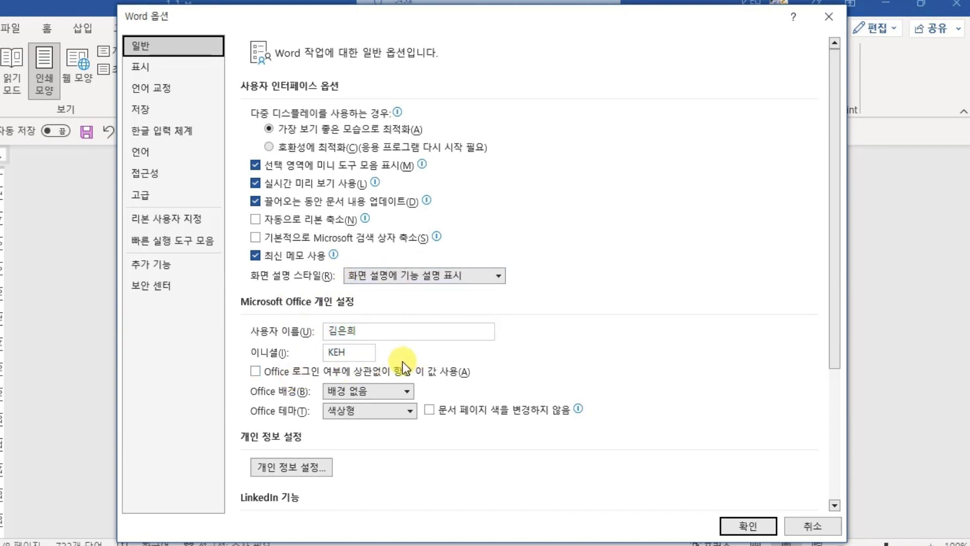
left_click(198, 67)
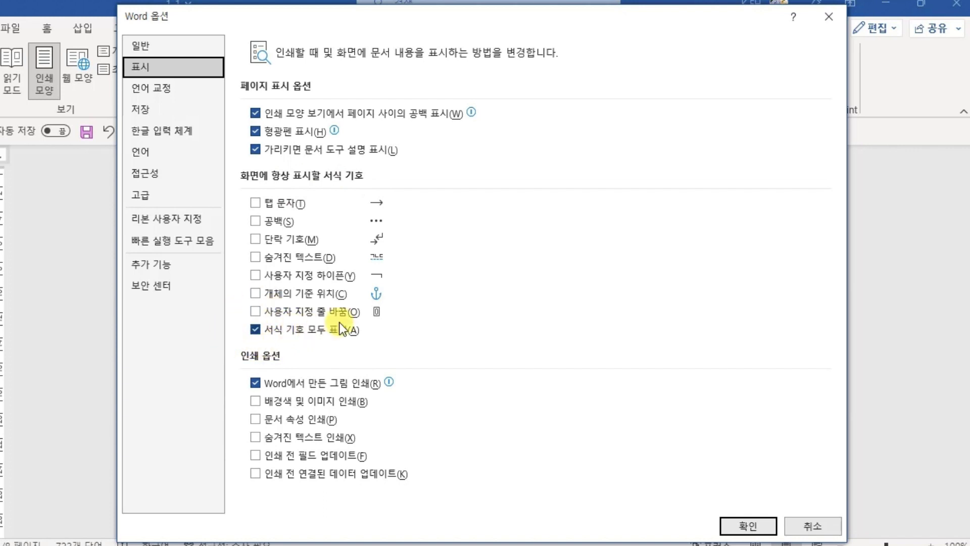
left_click(756, 521)
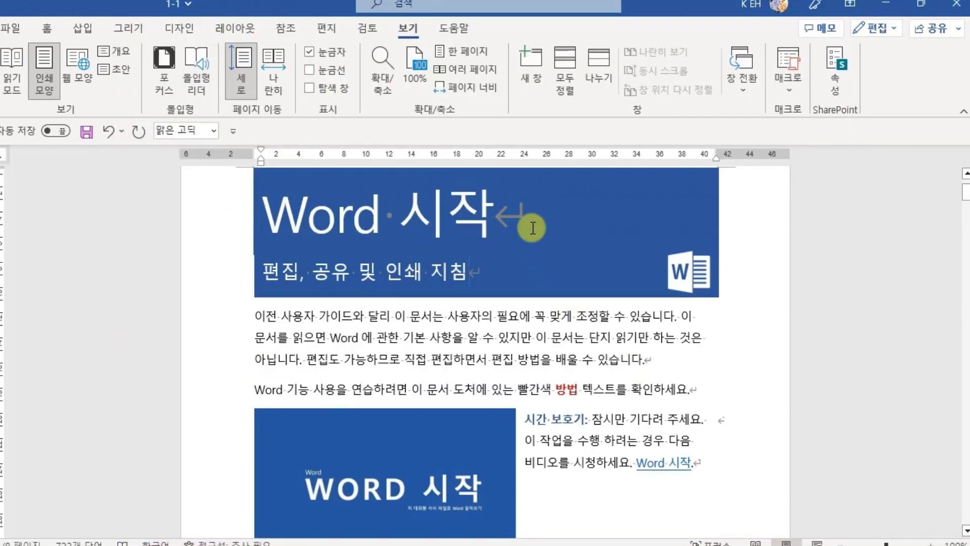
- Place the cursor in the title "Word 시작", hide the formatting marks from the home commands (홈), and show them again
left_click(514, 227)
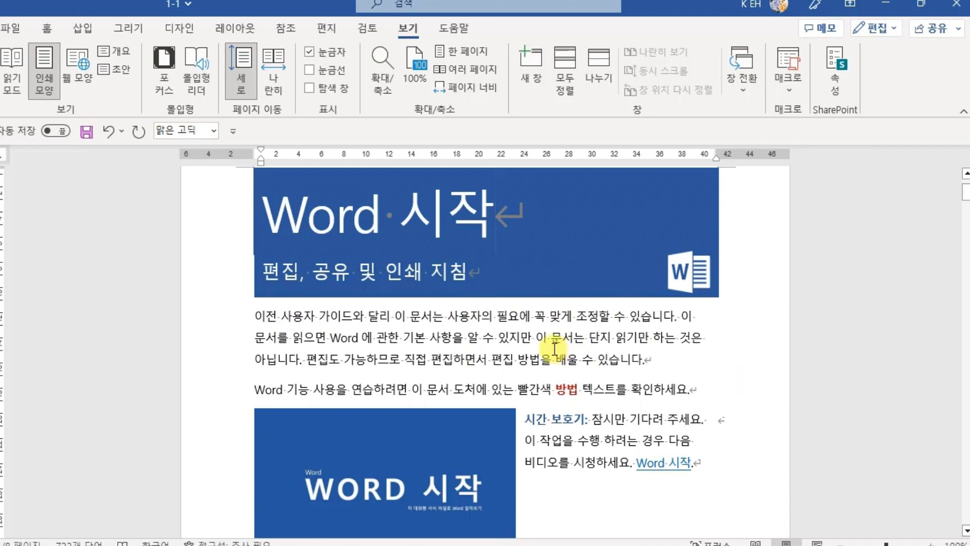
scroll(554, 348, "down", 1)
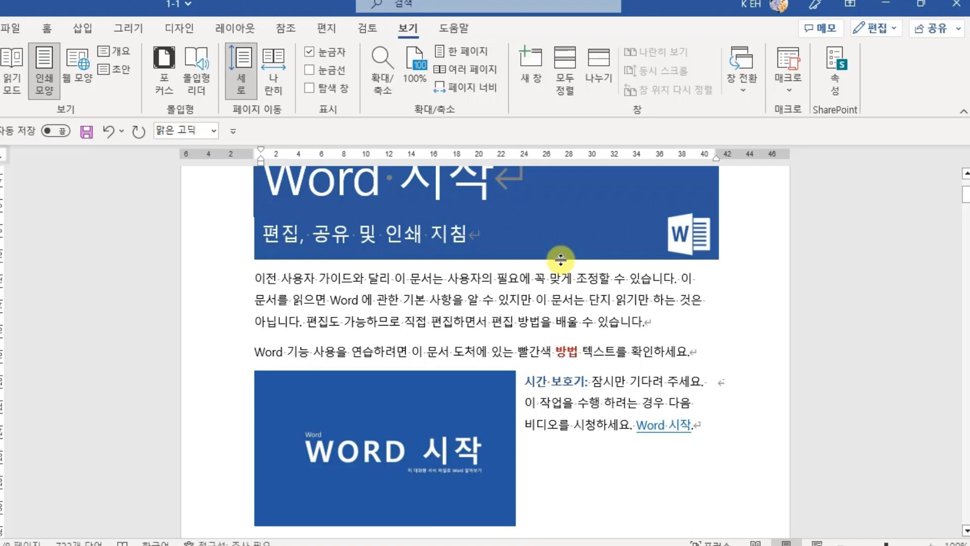
left_click(47, 29)
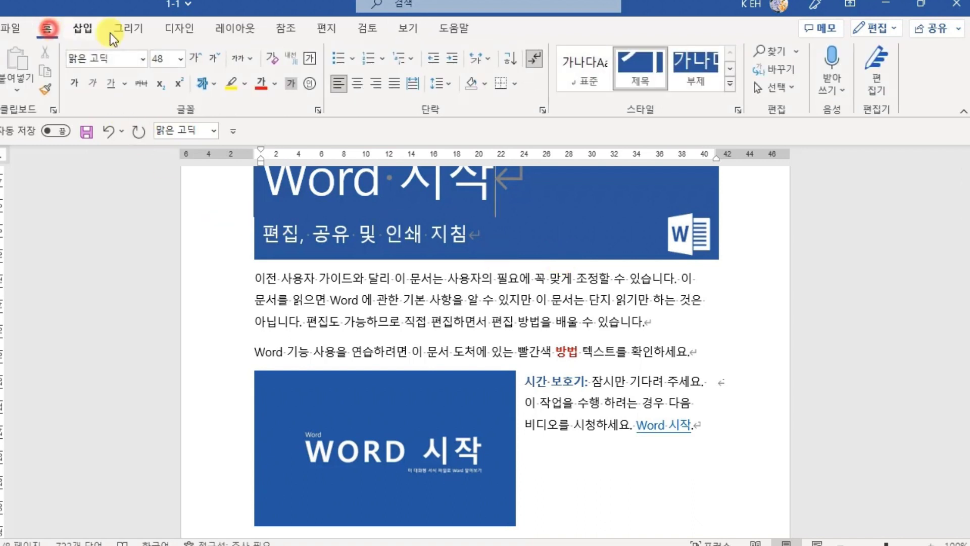
left_click(533, 62)
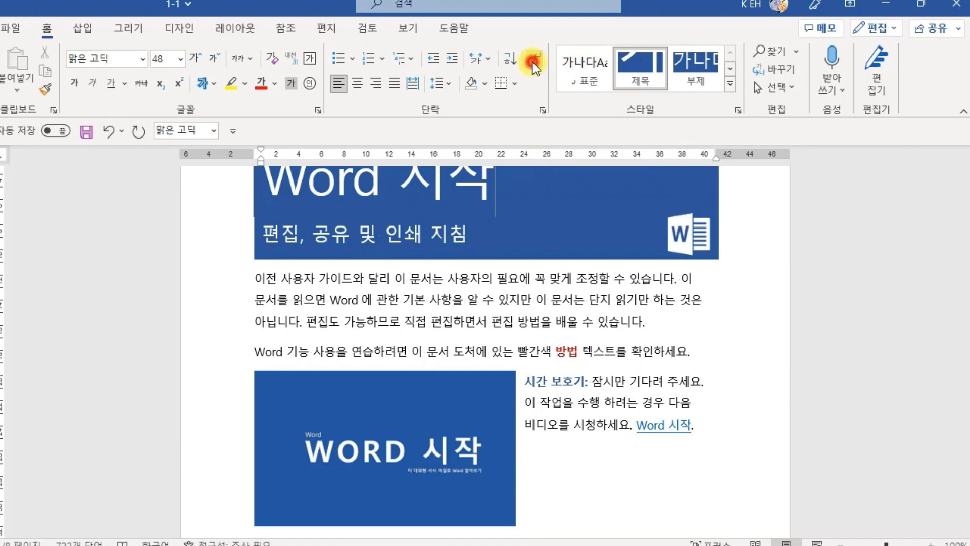
scroll(514, 301, "up", 1)
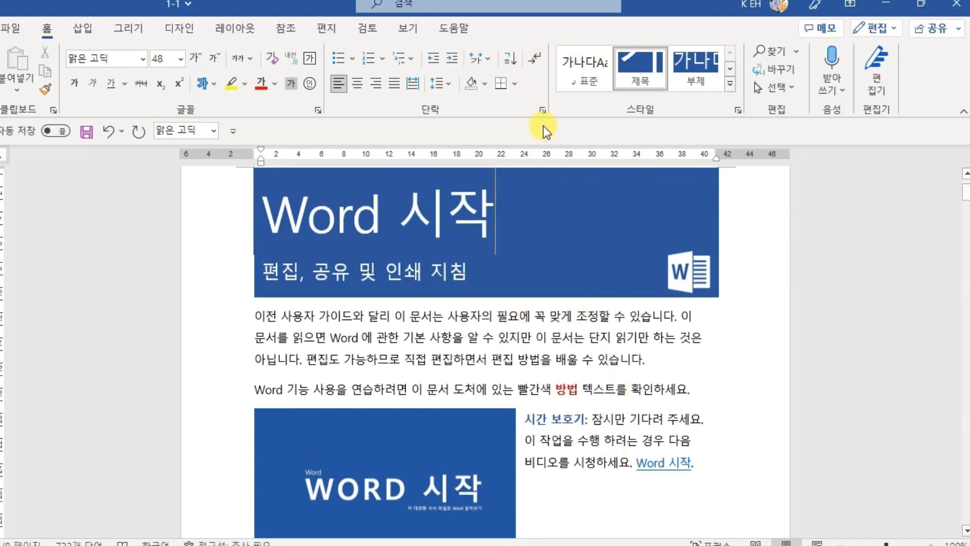
left_click(538, 61)
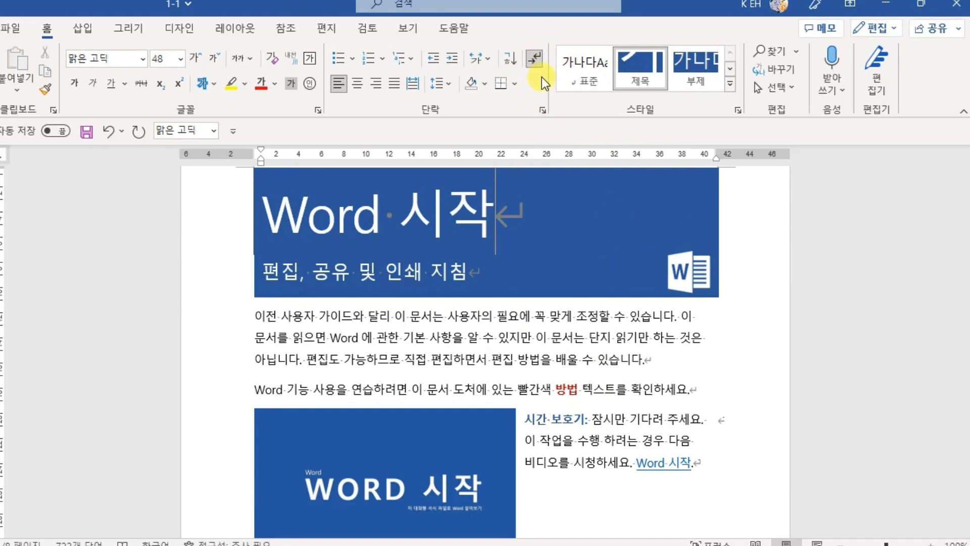
- Reopen the Word options (옵션) and look over the formatting marks in the display settings (표시)
left_click(11, 28)
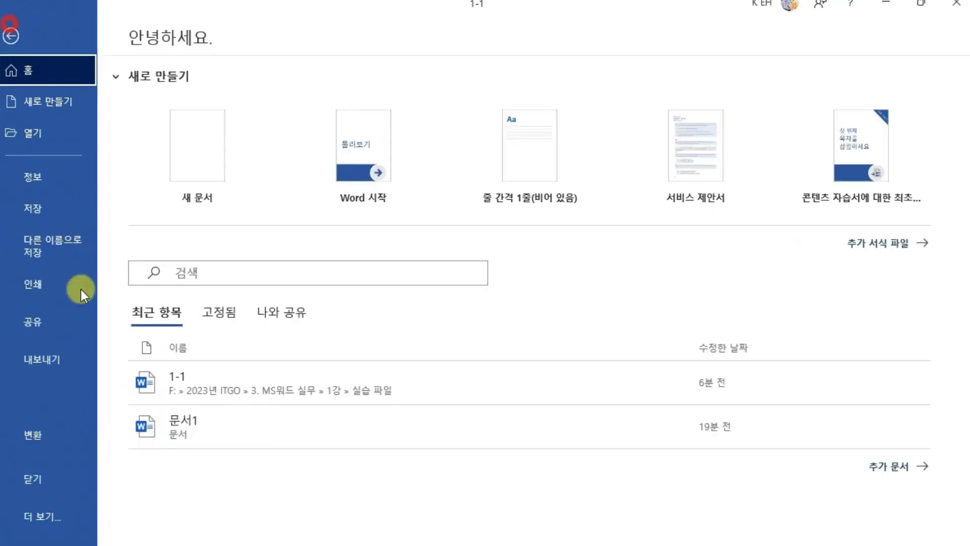
left_click(59, 516)
left_click(114, 516)
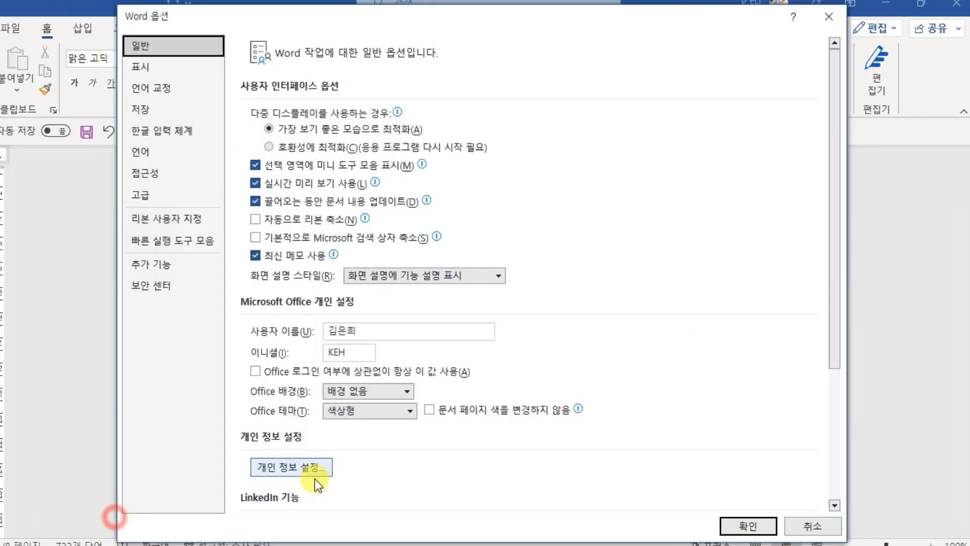
left_click(142, 70)
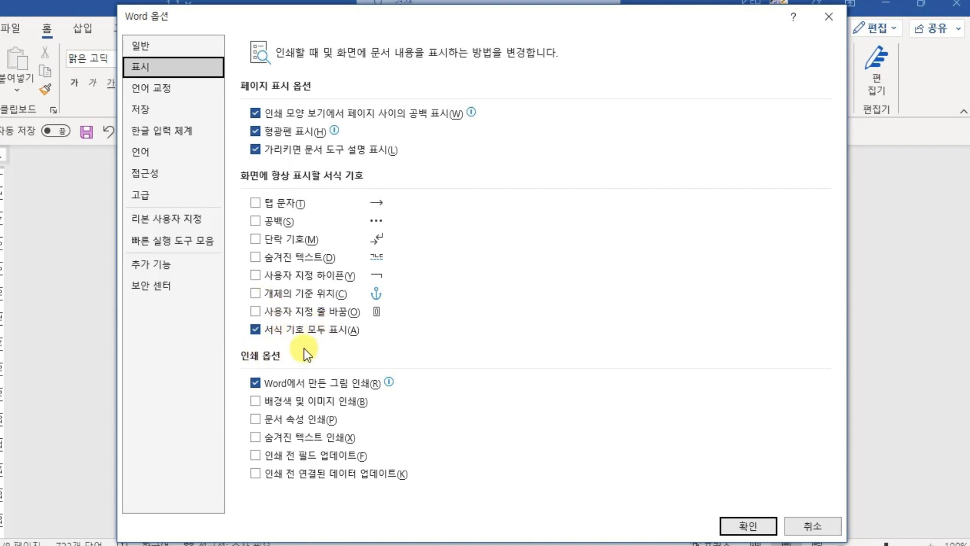
- Examine the default file formats offered in the save settings (저장), leaving Word 문서 (*.docx) selected
left_click(180, 106)
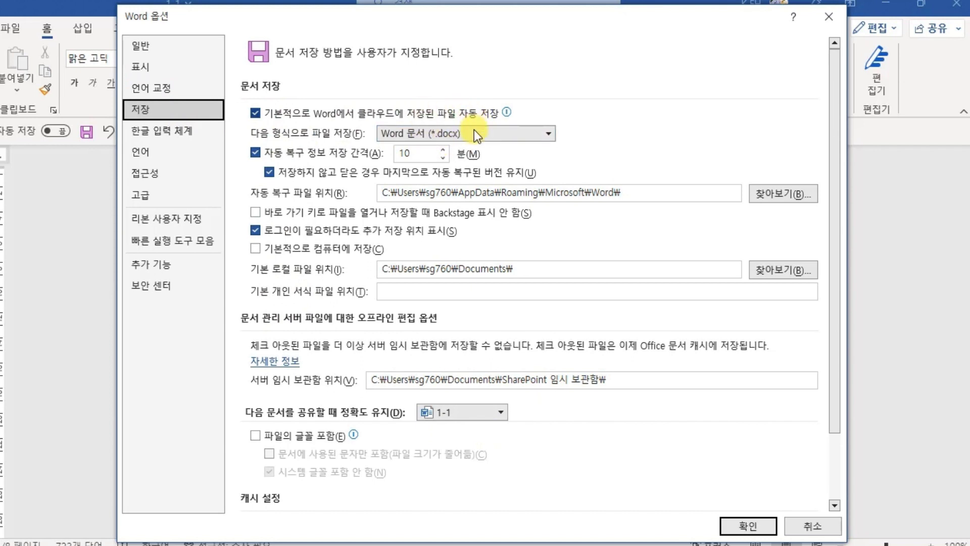
left_click(550, 133)
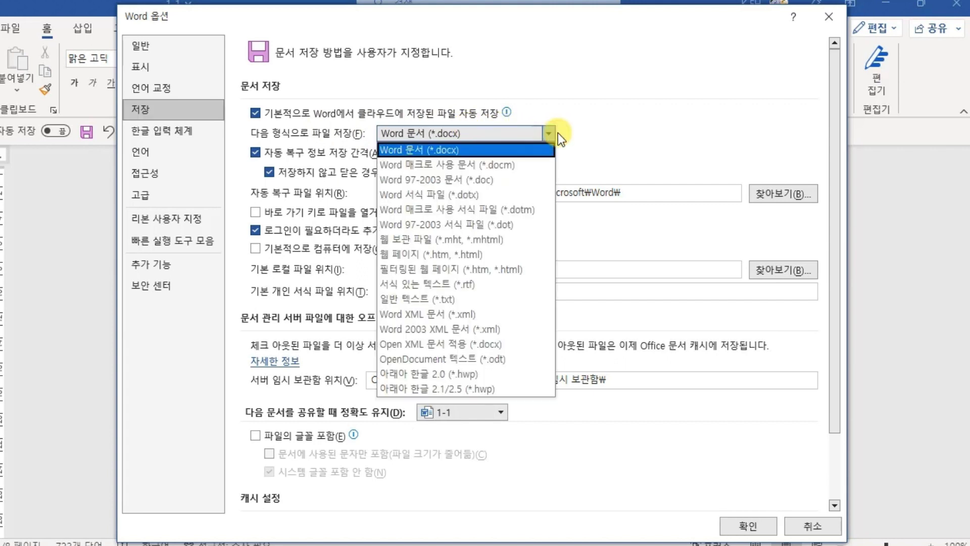
left_click(586, 124)
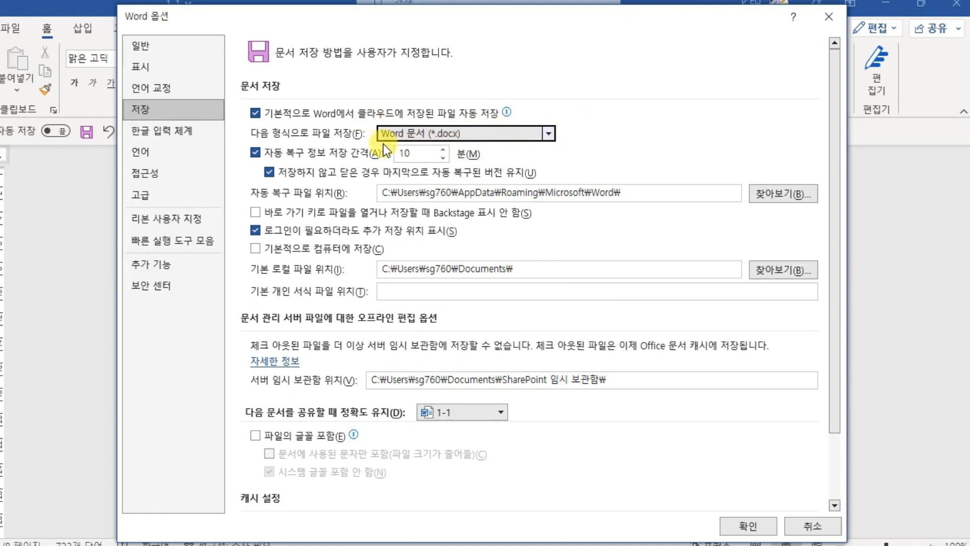
left_click(544, 133)
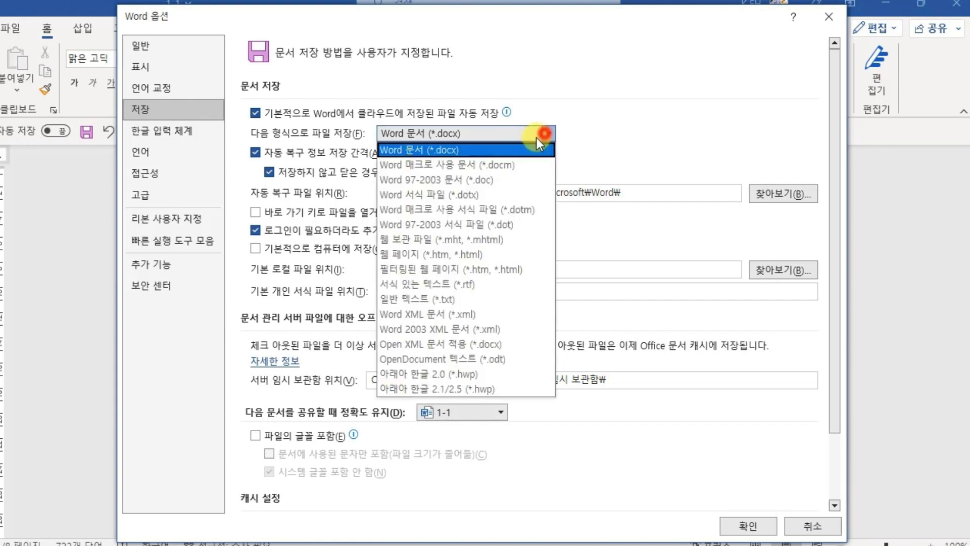
left_click(632, 117)
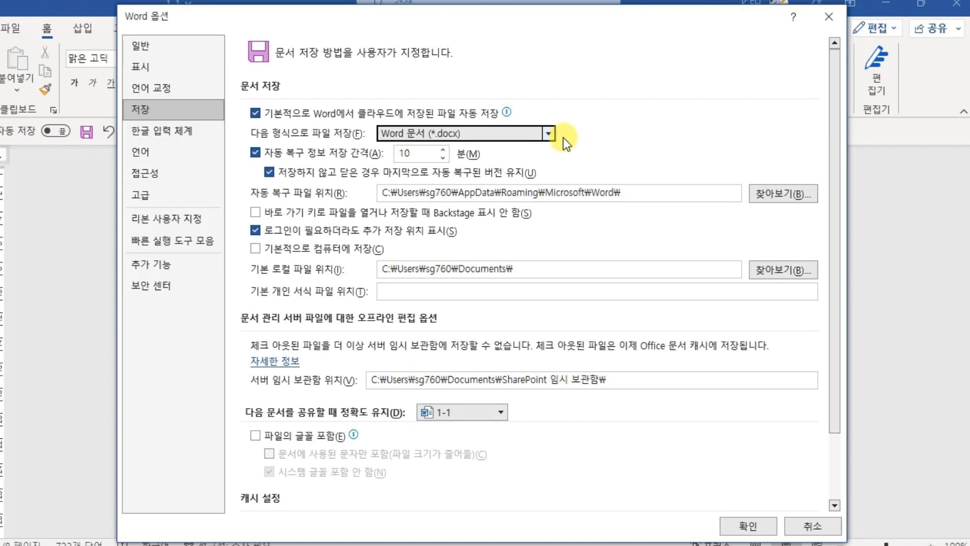
left_click(546, 133)
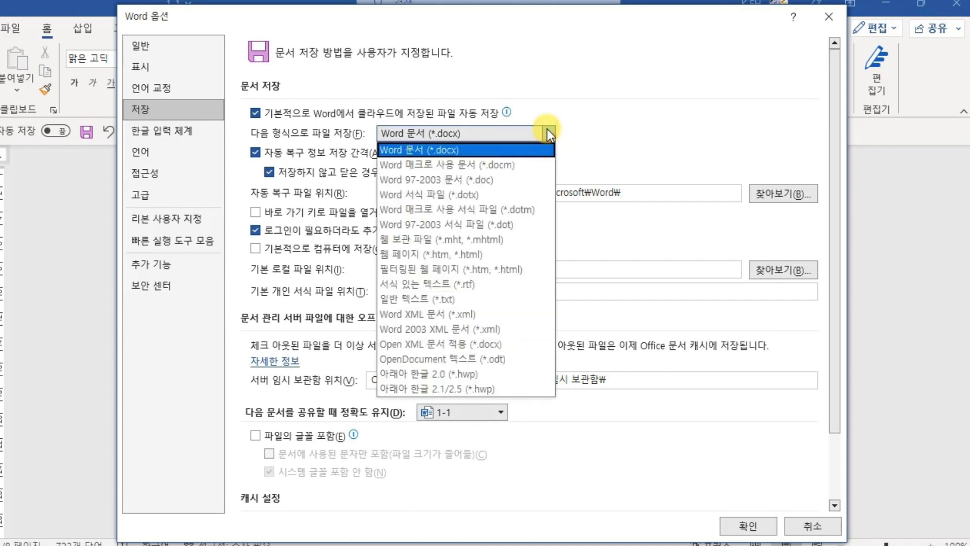
left_click(586, 130)
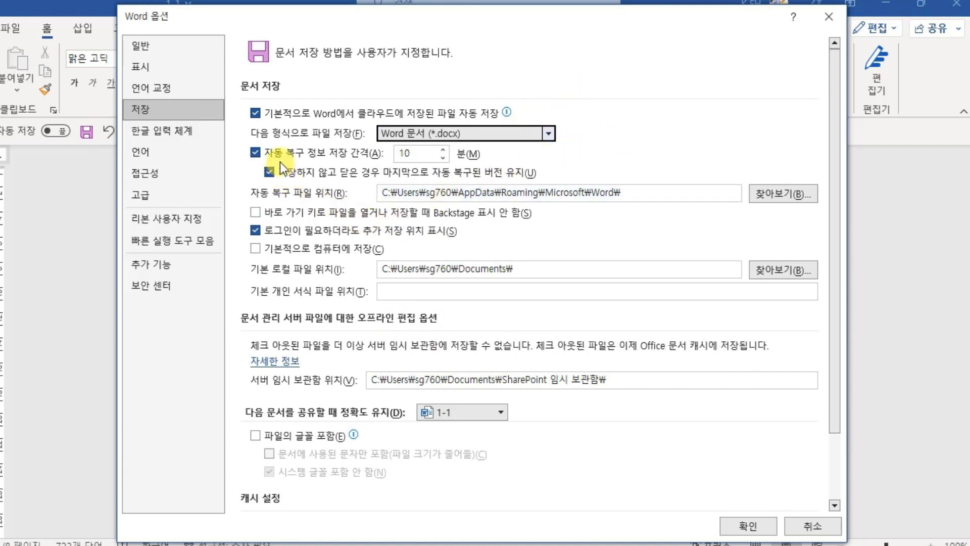
- Set the AutoRecover save interval (자동 복구 정보 저장 간격) to 5 minutes
double_click(426, 155)
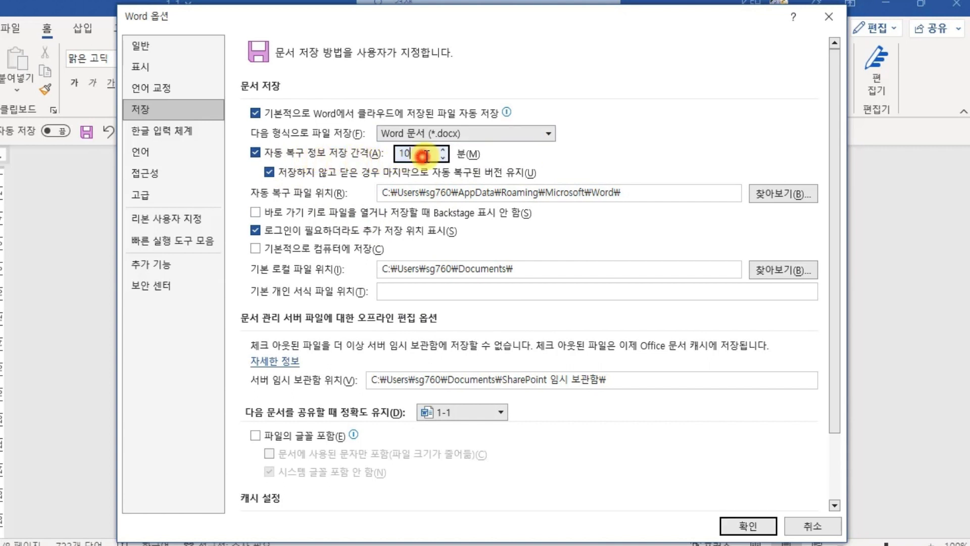
left_click_drag(426, 154, 393, 155)
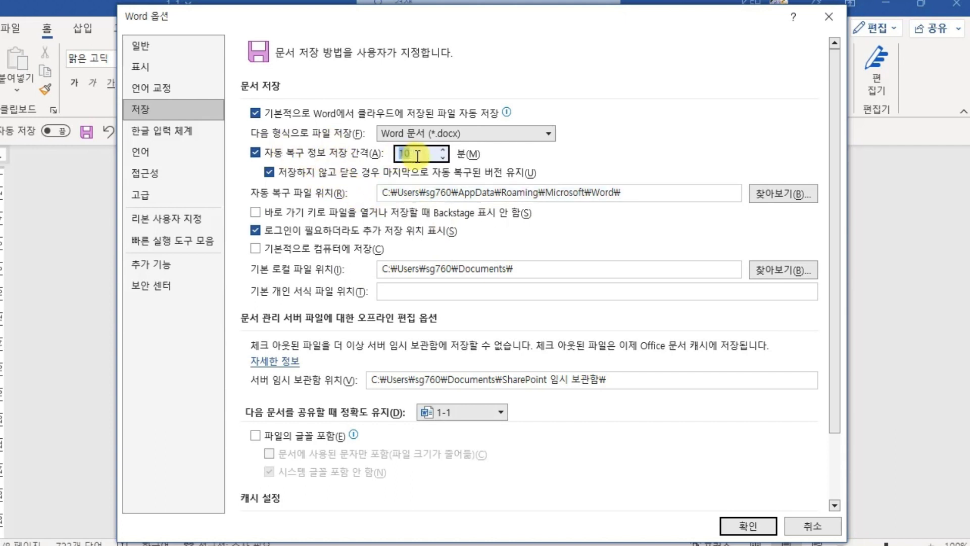
type("5")
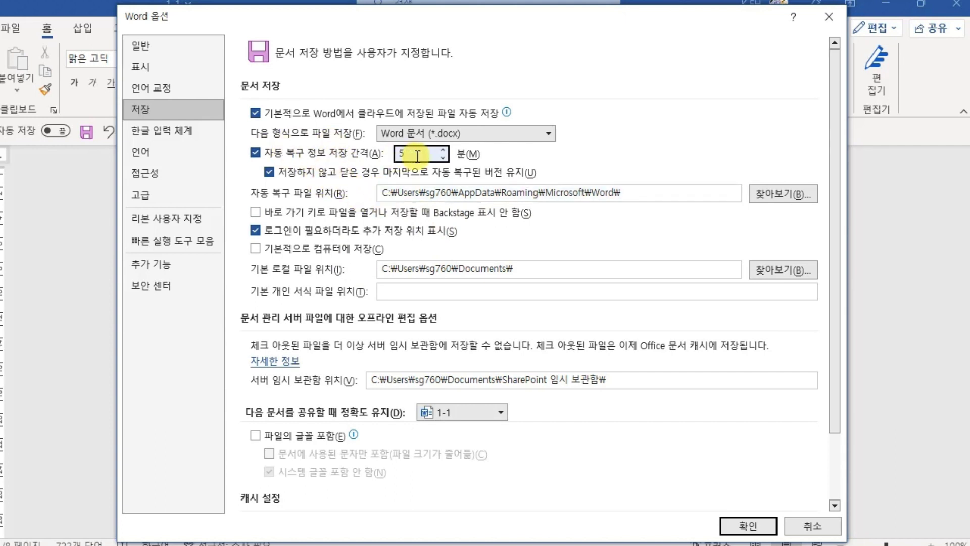
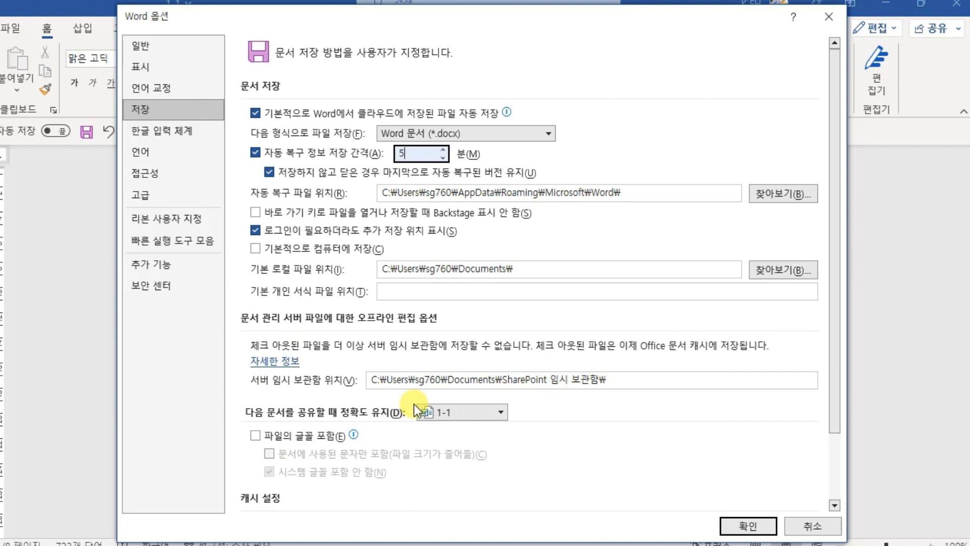
- Try font embedding (파일의 글꼴 포함) with only the used characters embedded and system fonts not excluded, and turn embedding back off
mouse_move(287, 439)
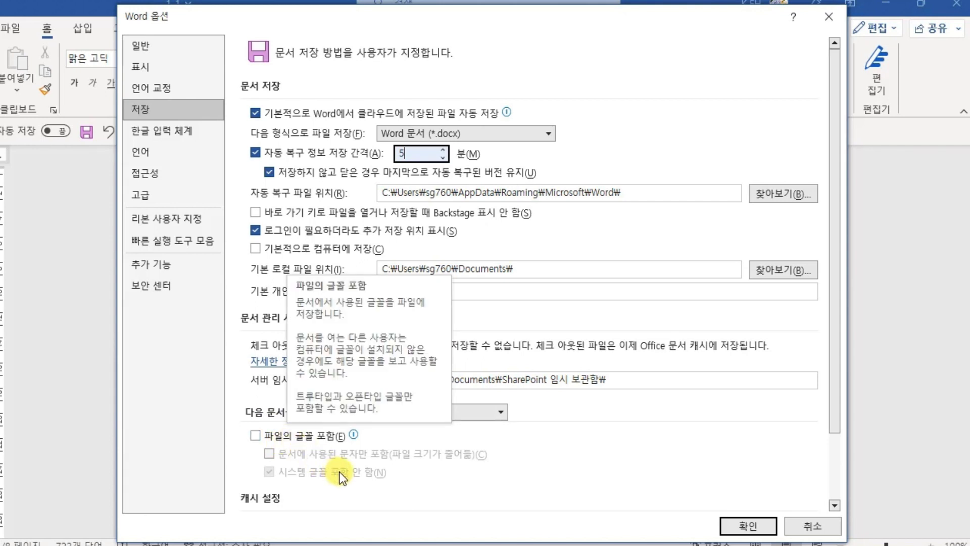
left_click(275, 439)
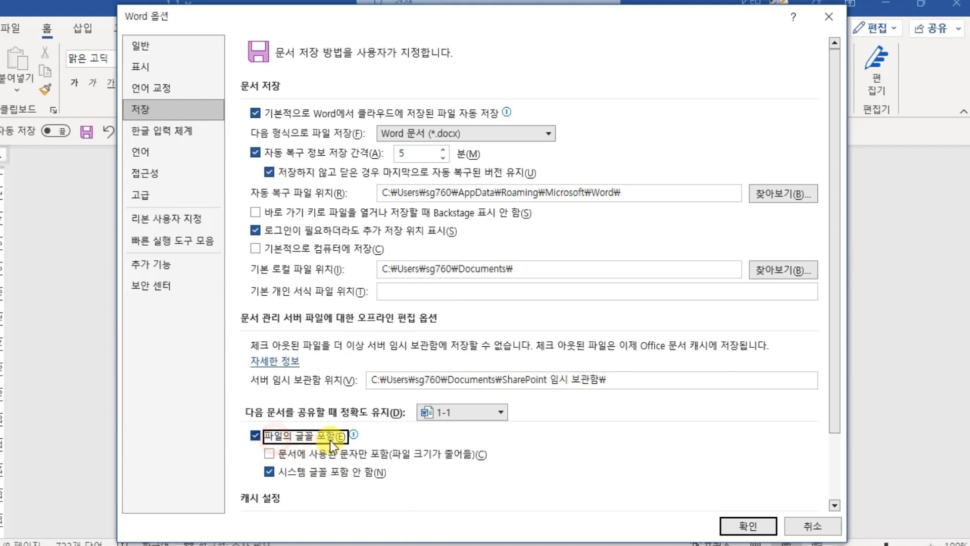
left_click(265, 475)
left_click(447, 450)
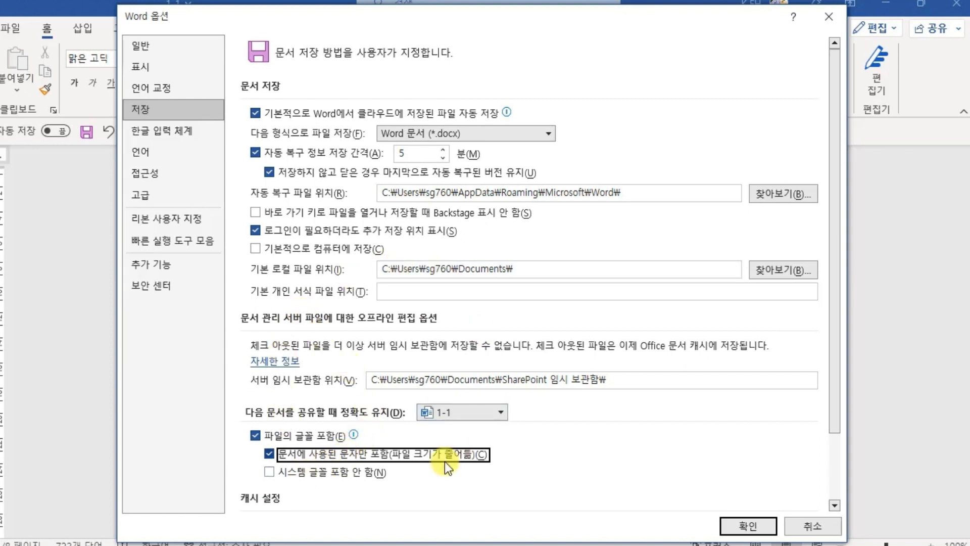
left_click(313, 436)
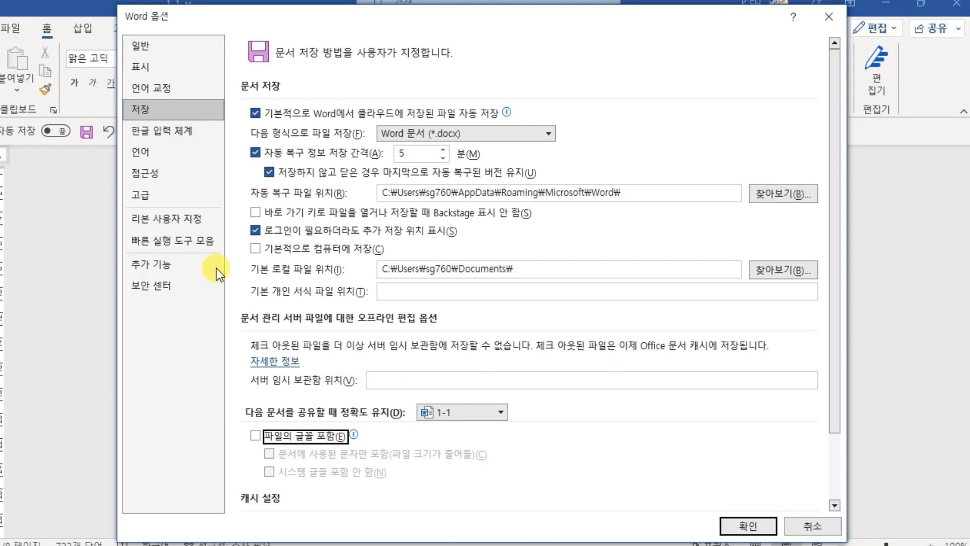
- In the proofing settings (언어 교정), turn on marking grammar errors while typing (입력할 때 문법 오류 표시) and turn it off again
left_click(164, 92)
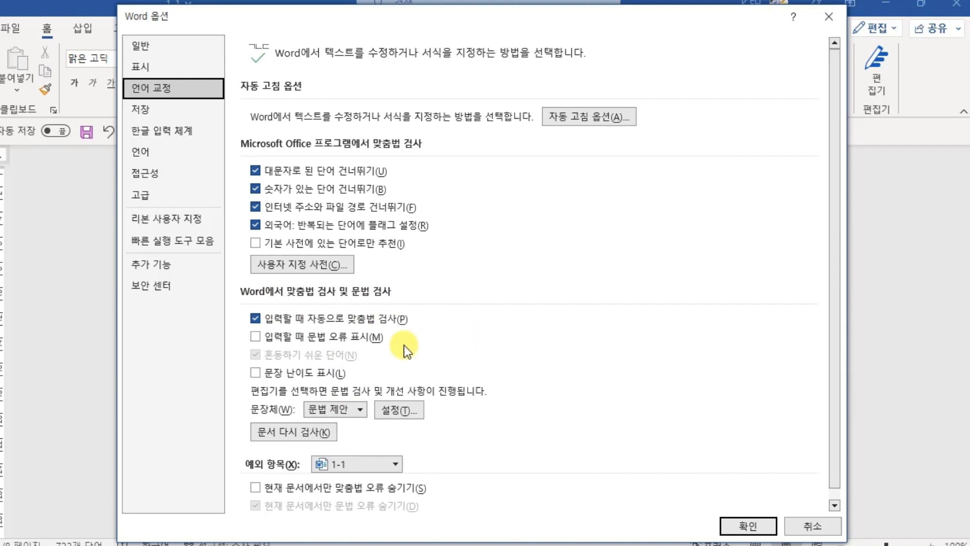
left_click(268, 335)
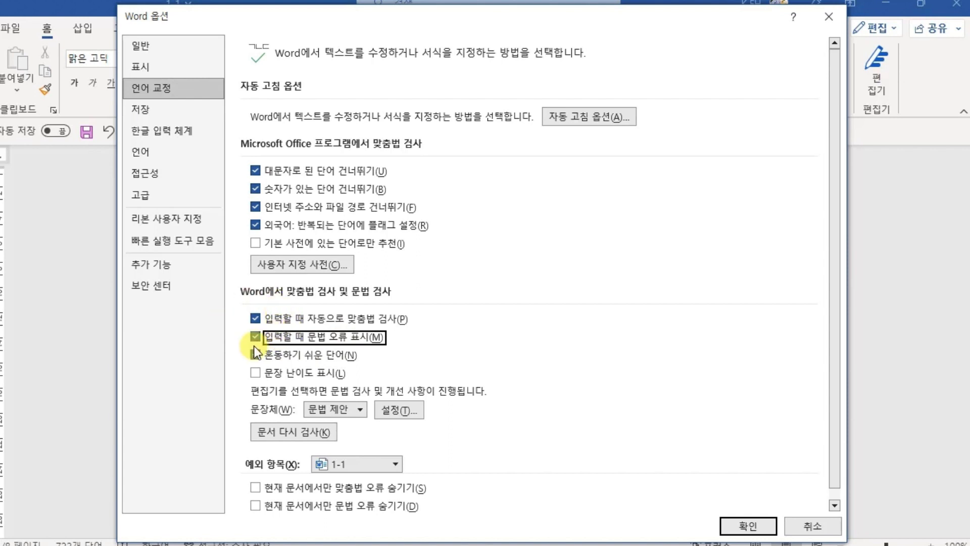
left_click(359, 339)
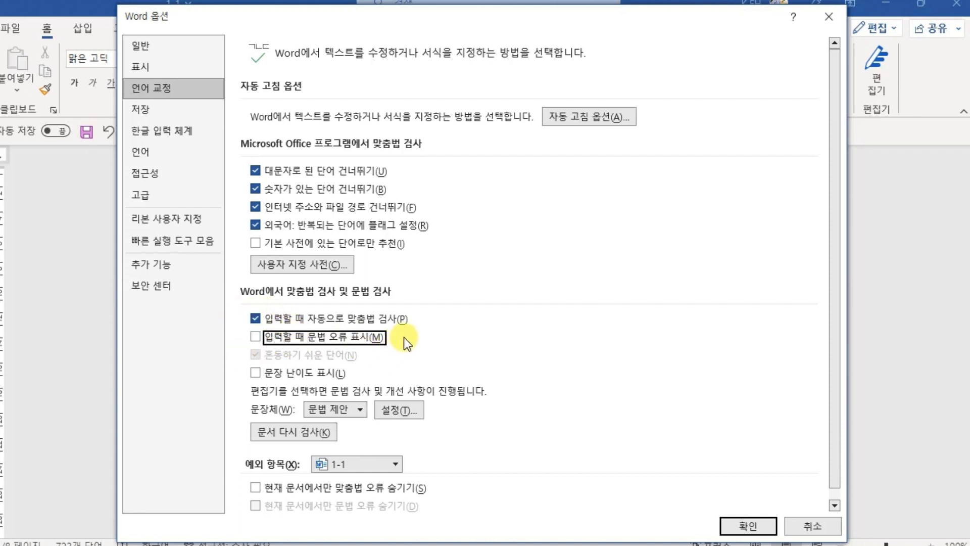
- Examine the AutoCorrect options (자동 고침 옵션), including 한/영 자동 고침 and the replacement list, and leave the Word options without saving
left_click(587, 112)
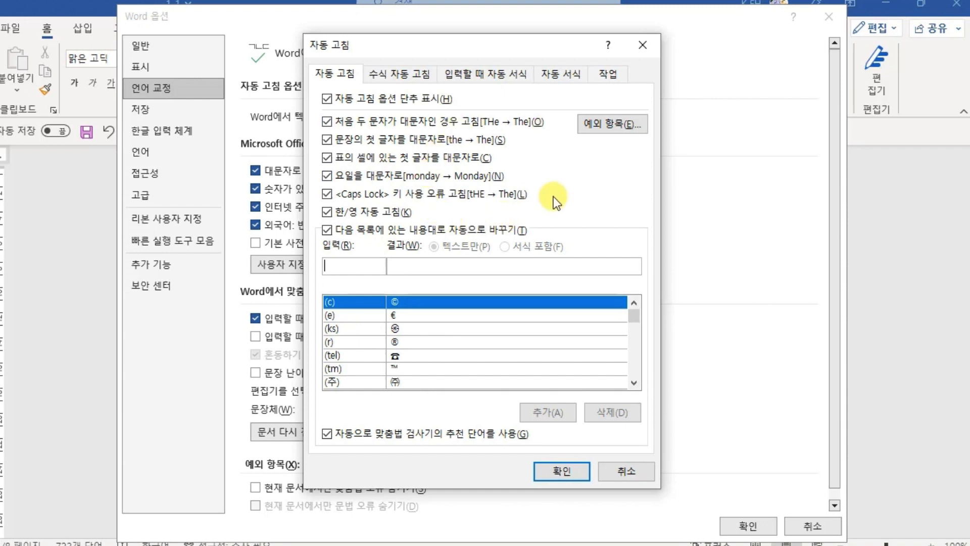
left_click(362, 214)
left_click(326, 212)
left_click(428, 263)
left_click(367, 267)
left_click(623, 470)
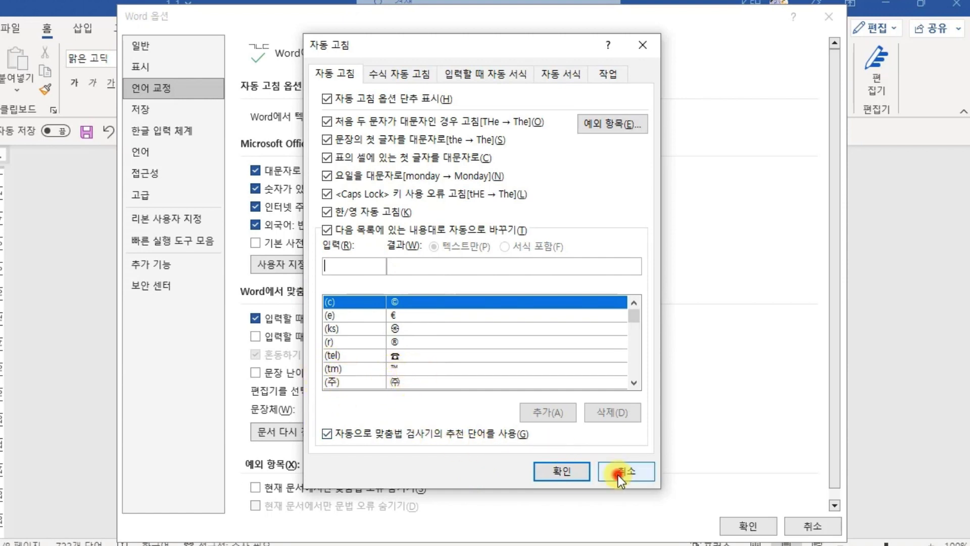
left_click(804, 525)
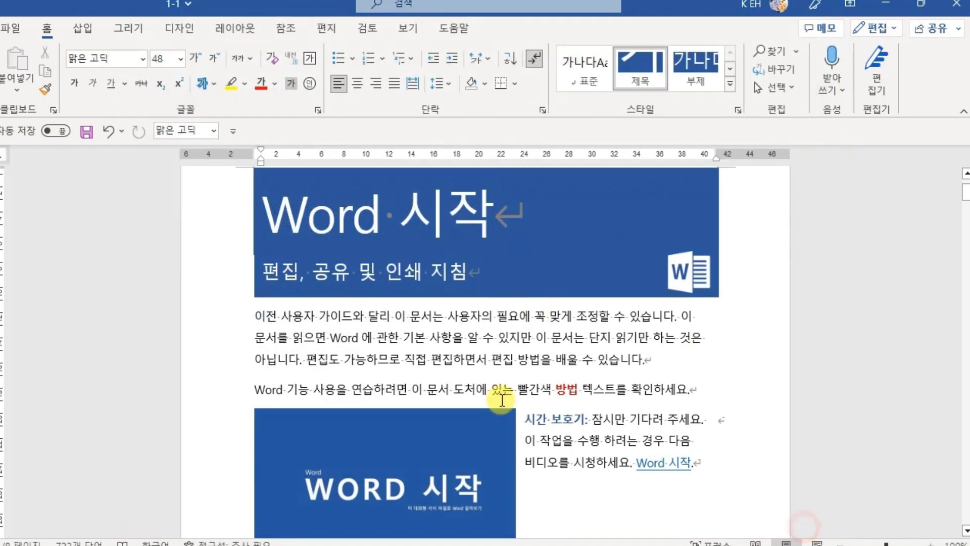
- Start a new paragraph after the closing sentence of the "사용자 의견" section at the end of the document
left_click(504, 362)
scroll(504, 361, "down", 1)
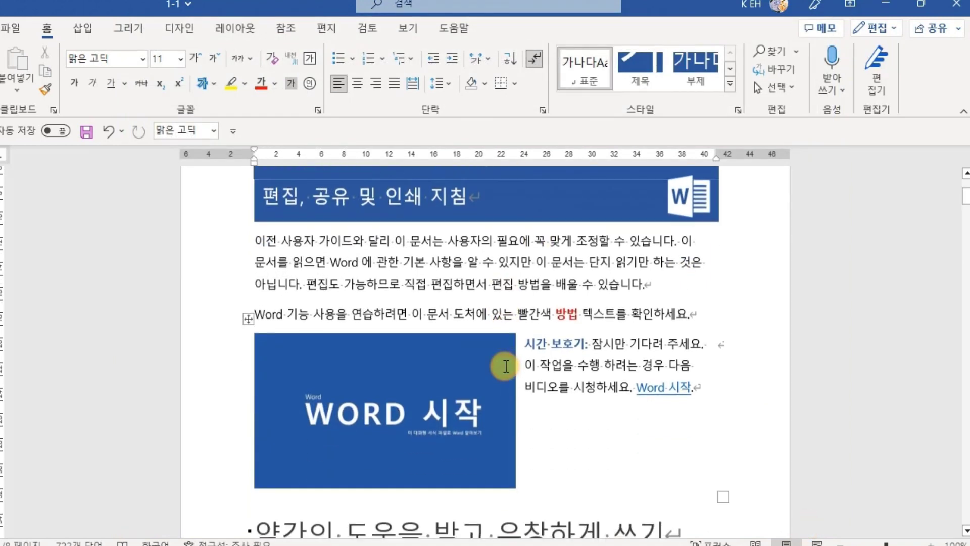
left_click(740, 401)
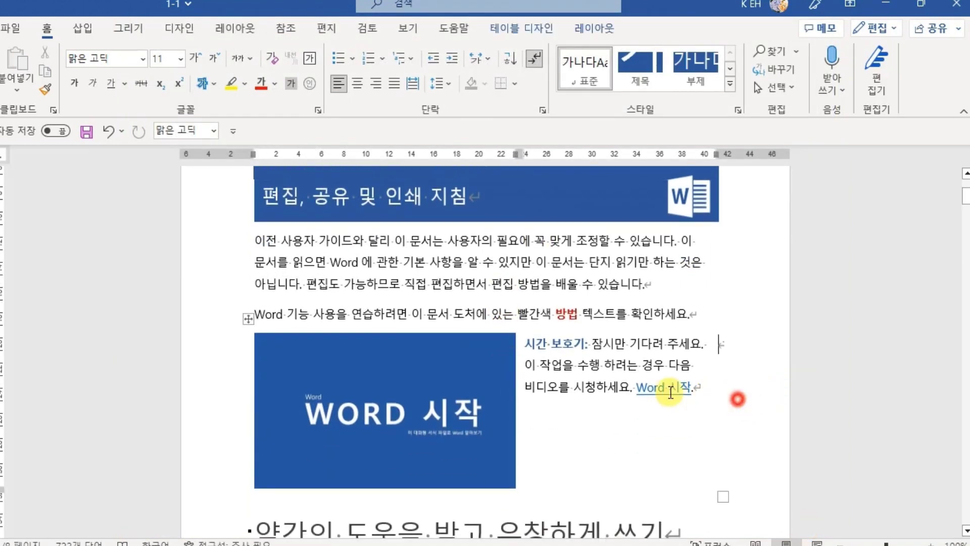
scroll(675, 390, "up", 2)
scroll(660, 357, "down", 3)
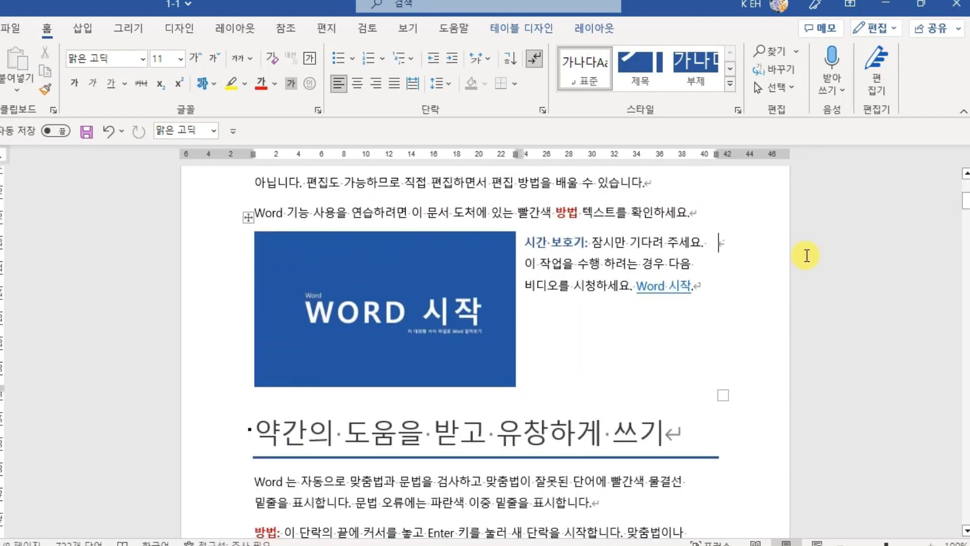
left_click_drag(963, 206, 965, 517)
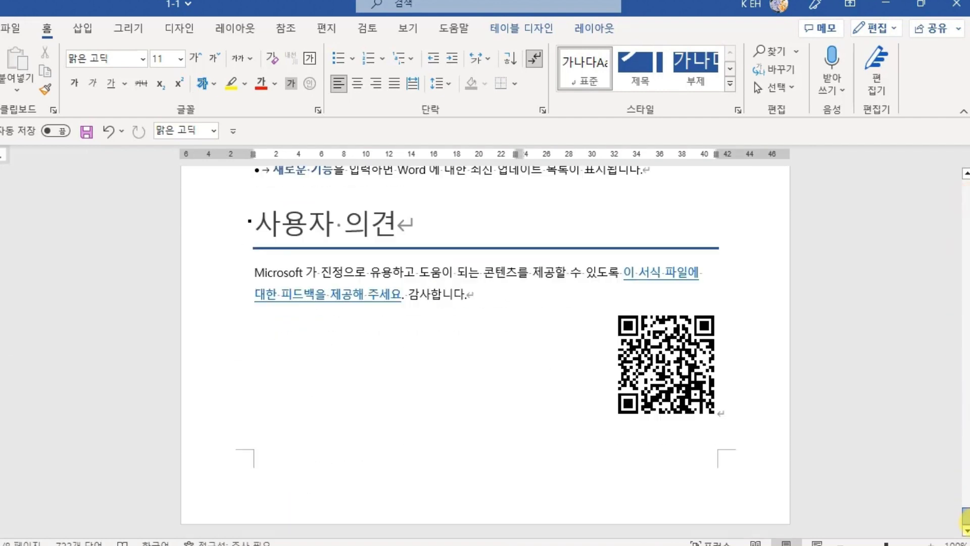
left_click(397, 423)
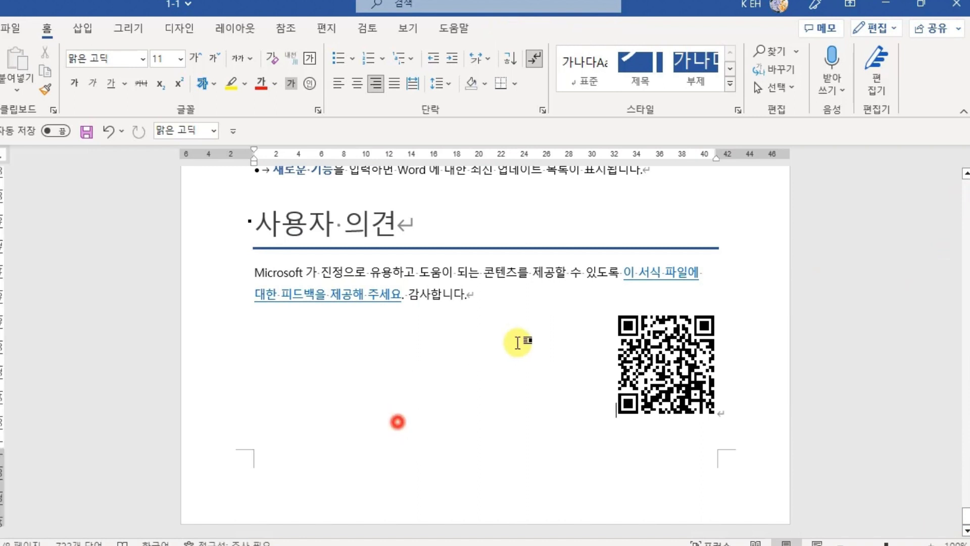
left_click(513, 296)
key("Return")
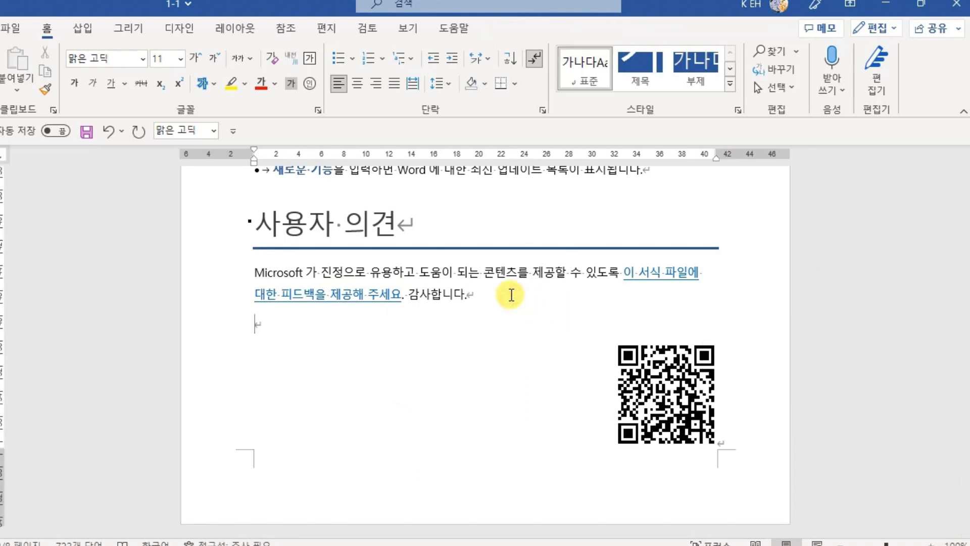
- Enter (c), (tel) and (주) in the new paragraph so AutoCorrect turns them into ©, ☎ and ㈜
type("(c")
type(")")
type(" (ㅅㄷ")
key("BackSpace")
key("BackSpace")
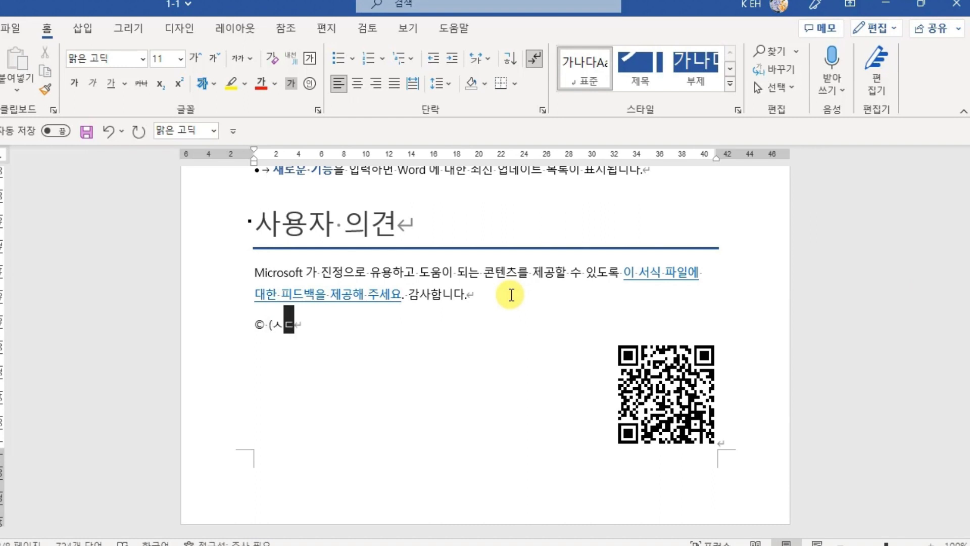
type("tel)")
type("(we")
key("BackSpace")
key("BackSpace")
type("주)")
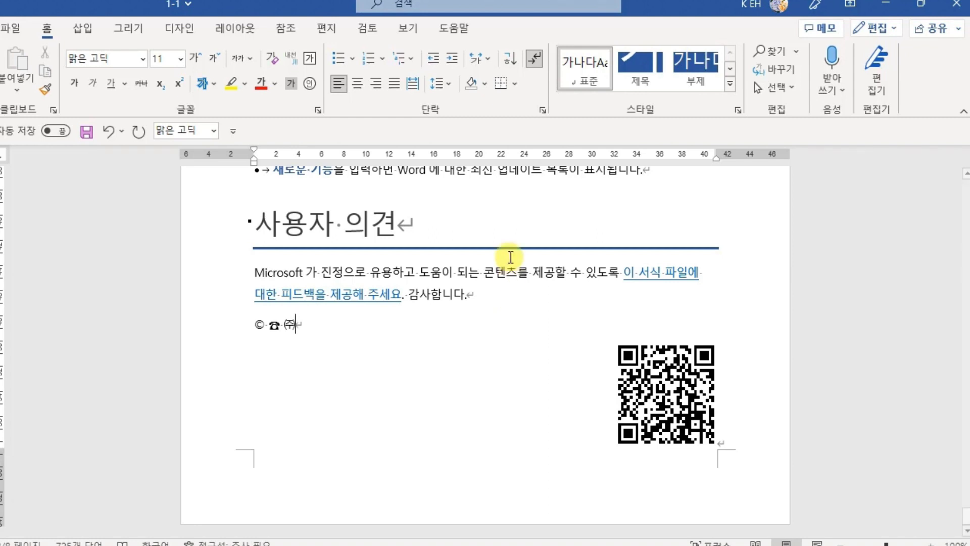
- Reopen the AutoCorrect options from the proofing settings (언어 교정) and look up the "-->" entry in the replacement list
left_click(9, 31)
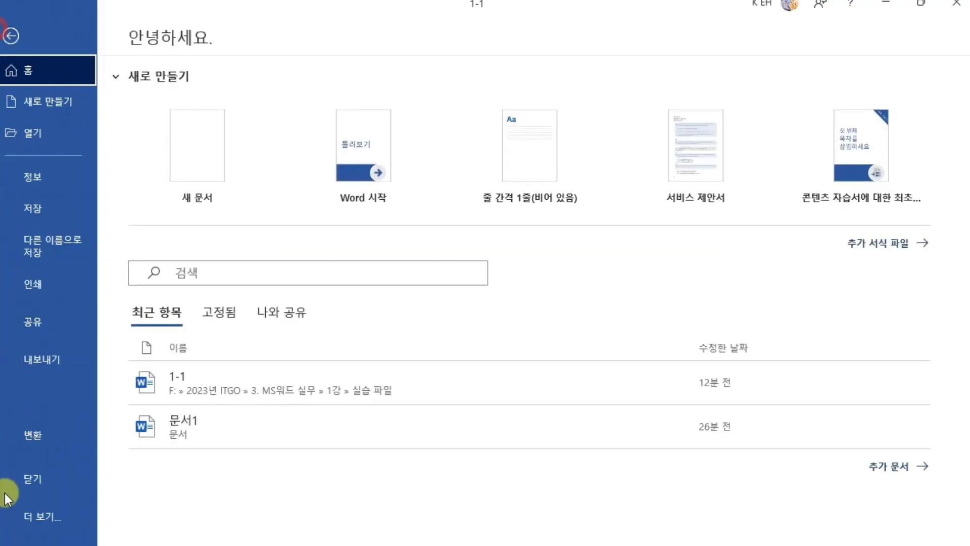
left_click(36, 521)
left_click(143, 517)
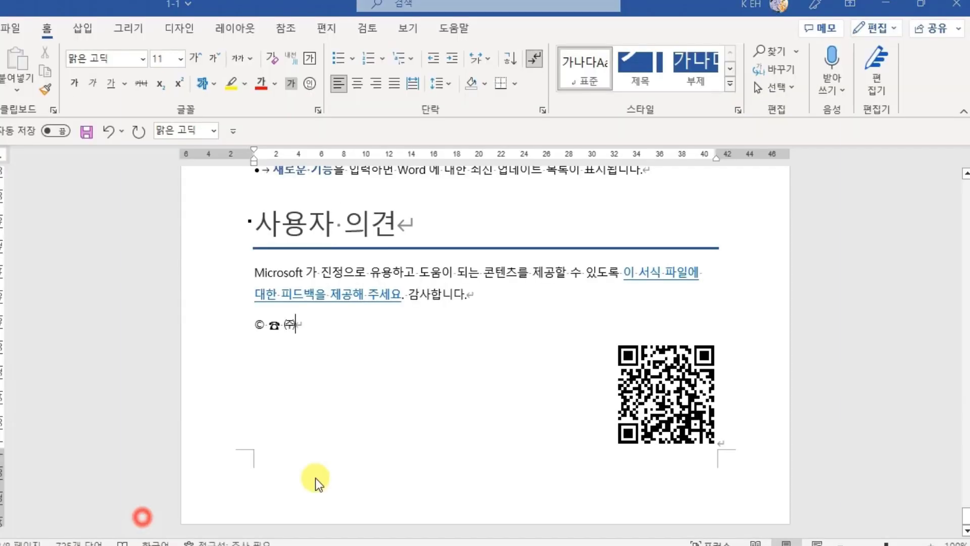
left_click(174, 86)
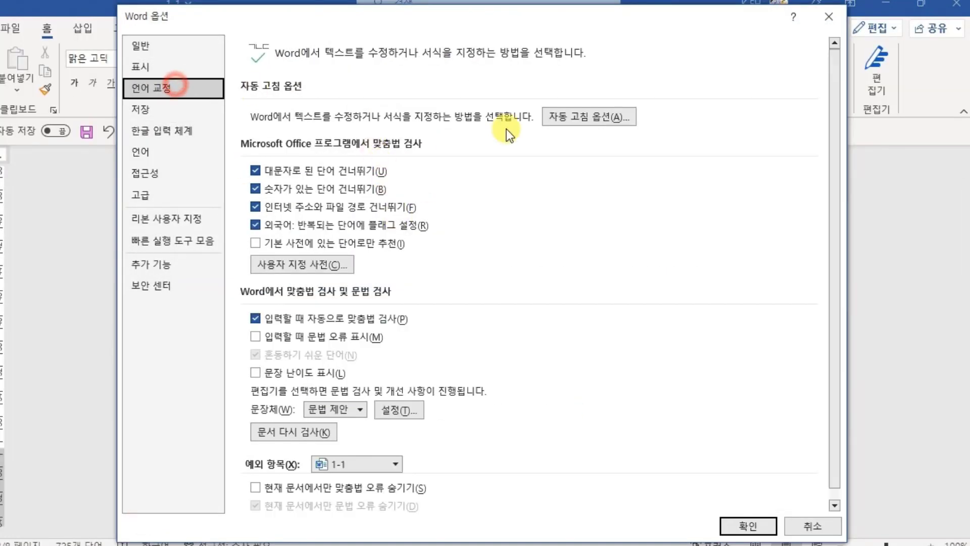
left_click(562, 117)
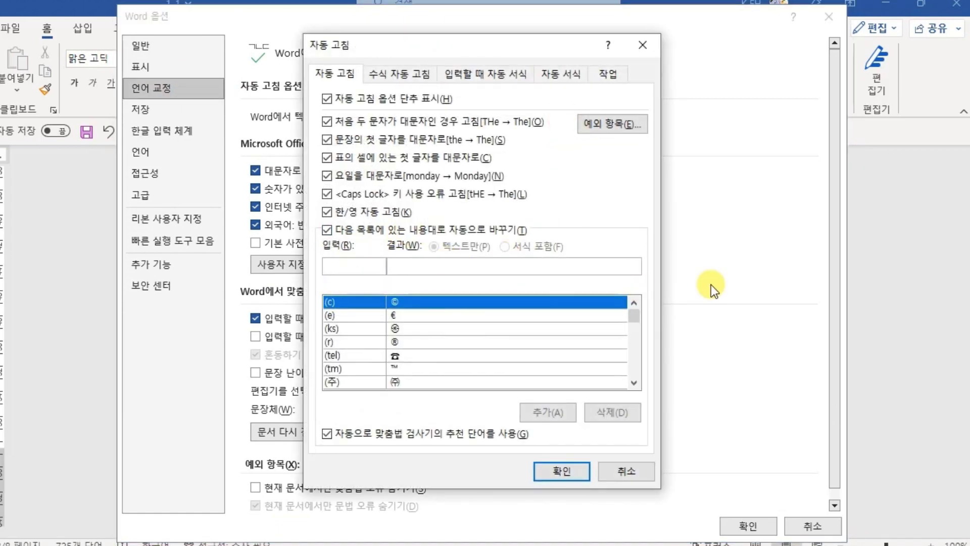
type("--")
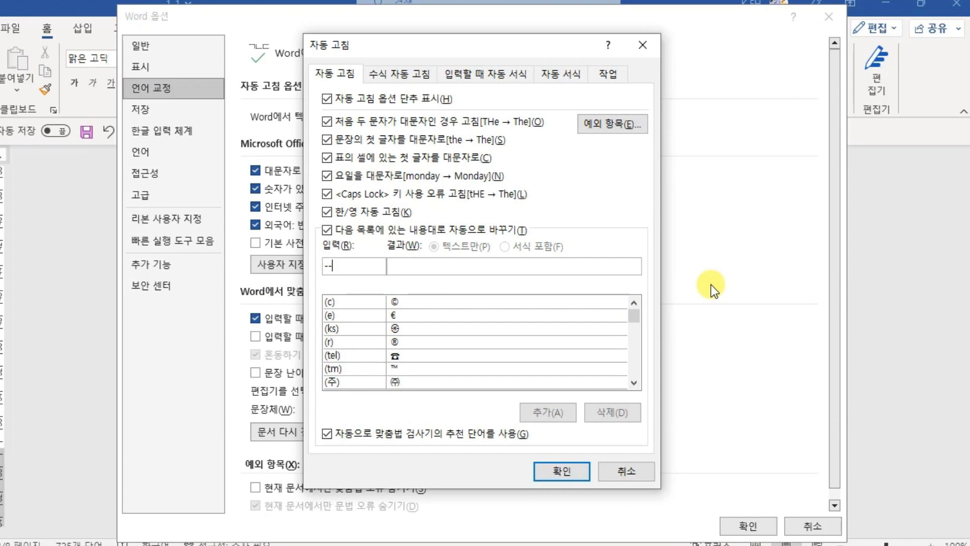
type(">")
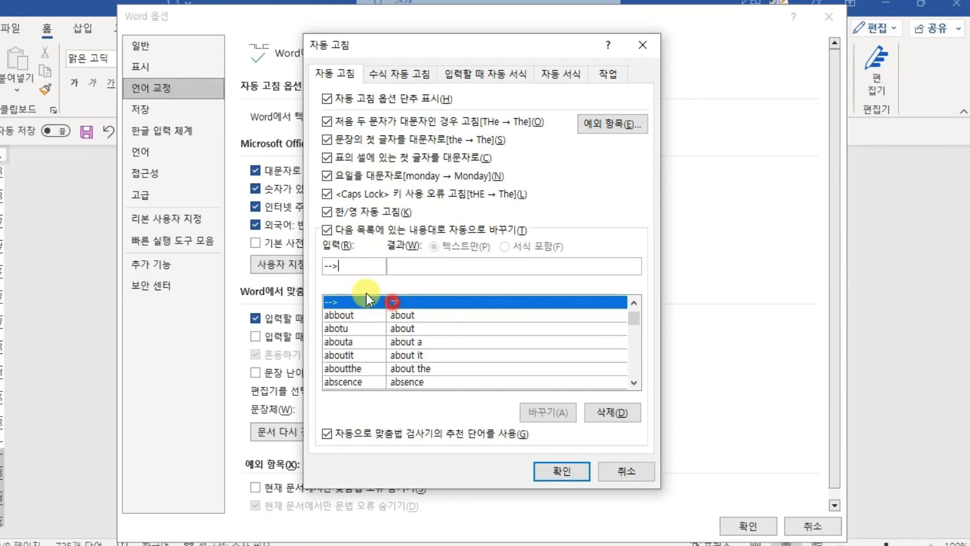
- Add an AutoCorrect entry that replaces "ㅁ>" with ▶, and confirm the AutoCorrect settings and the Word options
left_click(435, 265)
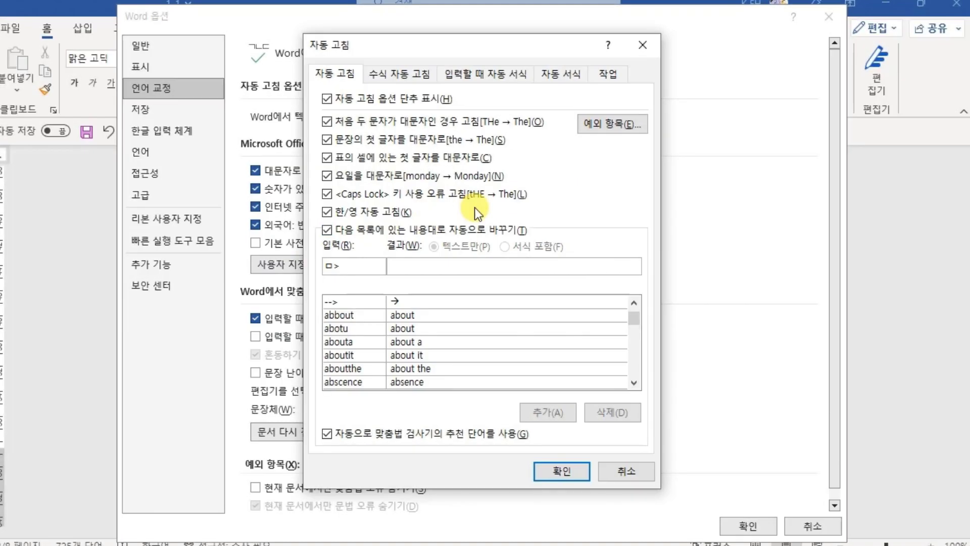
left_click(450, 268)
type("ㅁ")
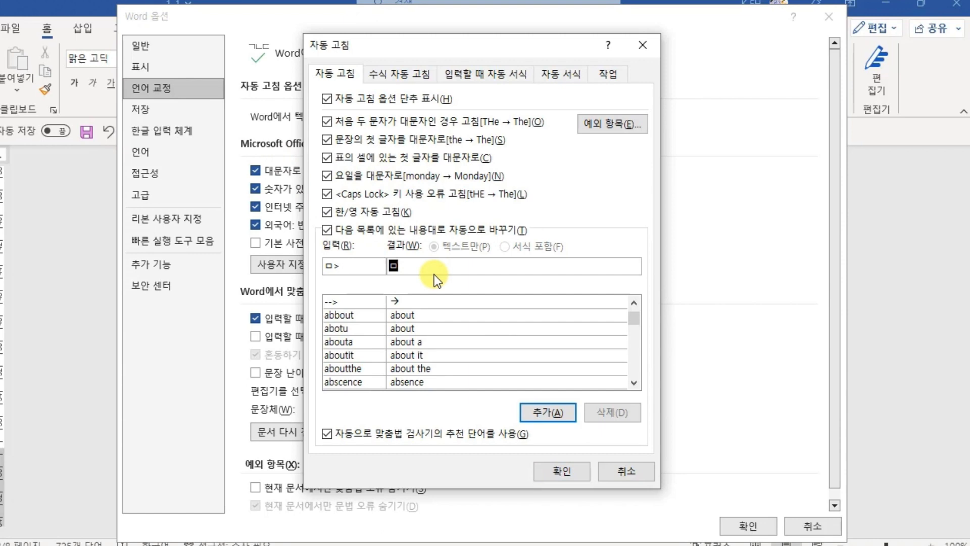
key("Hangul_Hanja")
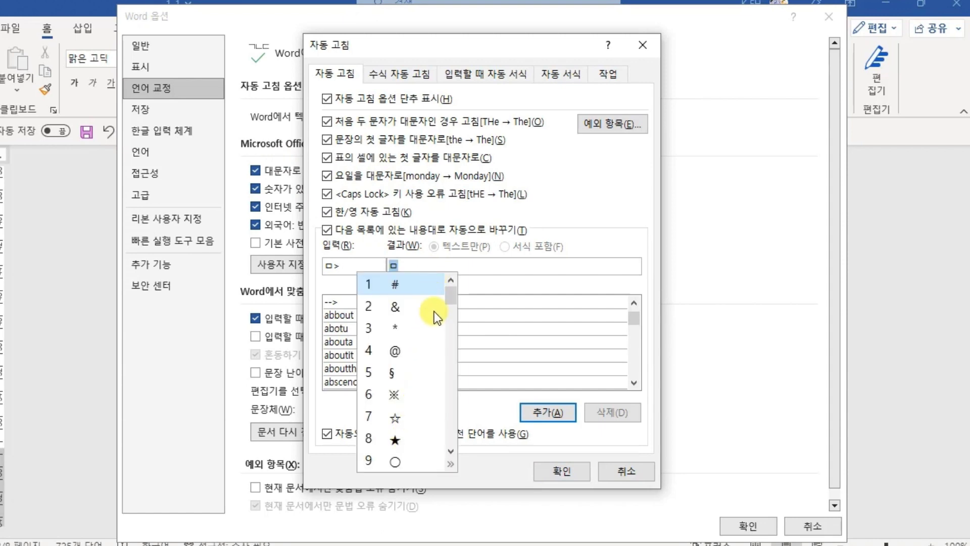
left_click_drag(451, 298, 449, 319)
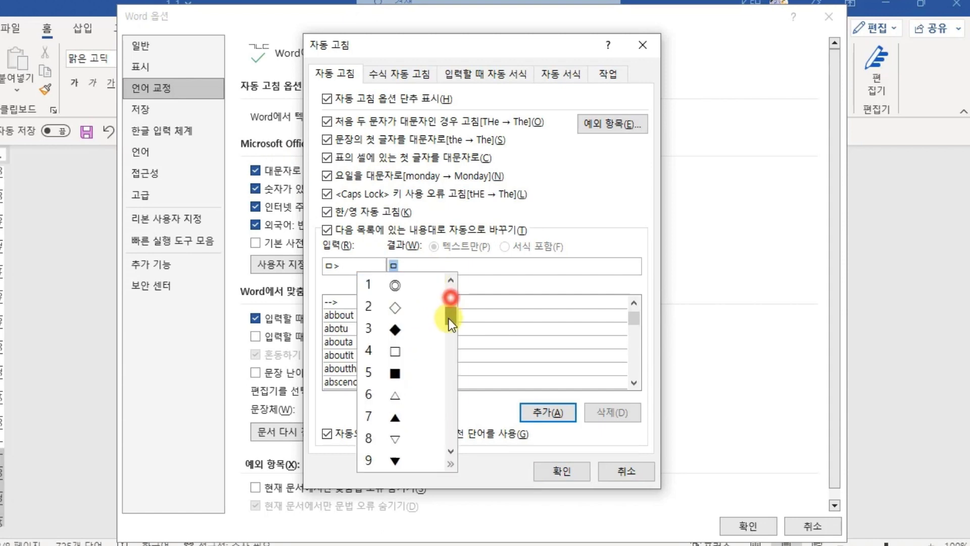
left_click(450, 462)
left_click(560, 314)
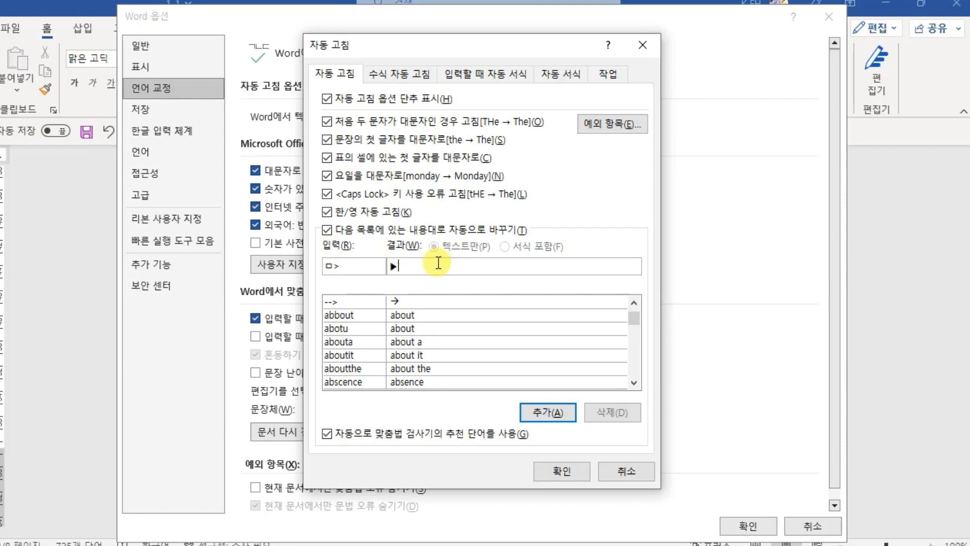
left_click(566, 417)
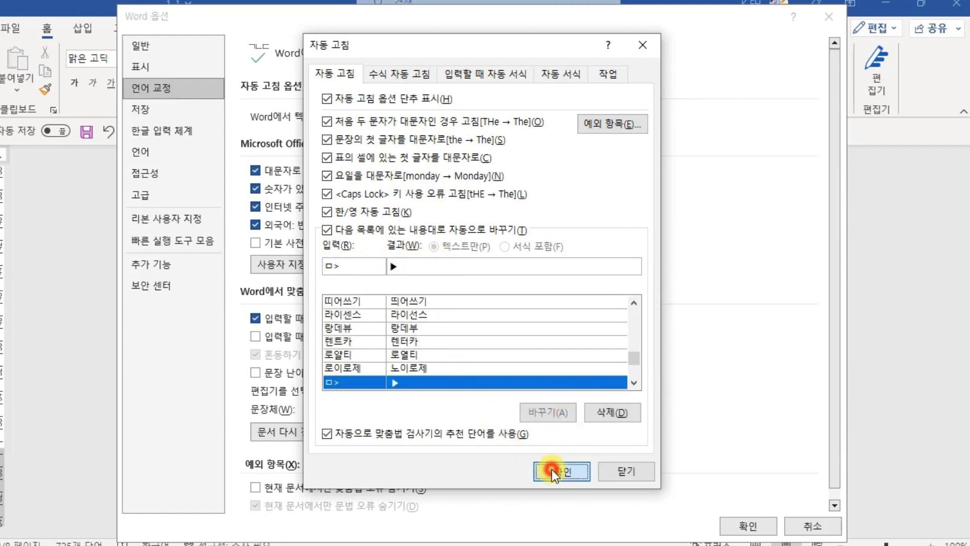
left_click(551, 469)
left_click(749, 527)
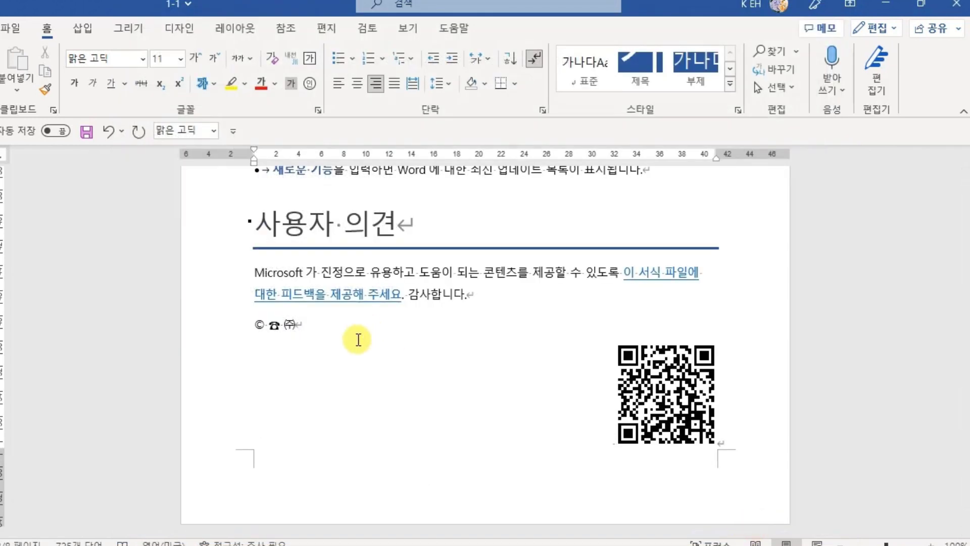
- Add the ▶ symbol after ㈜ in the last paragraph using the "ㅁ>" replacement
key("Up")
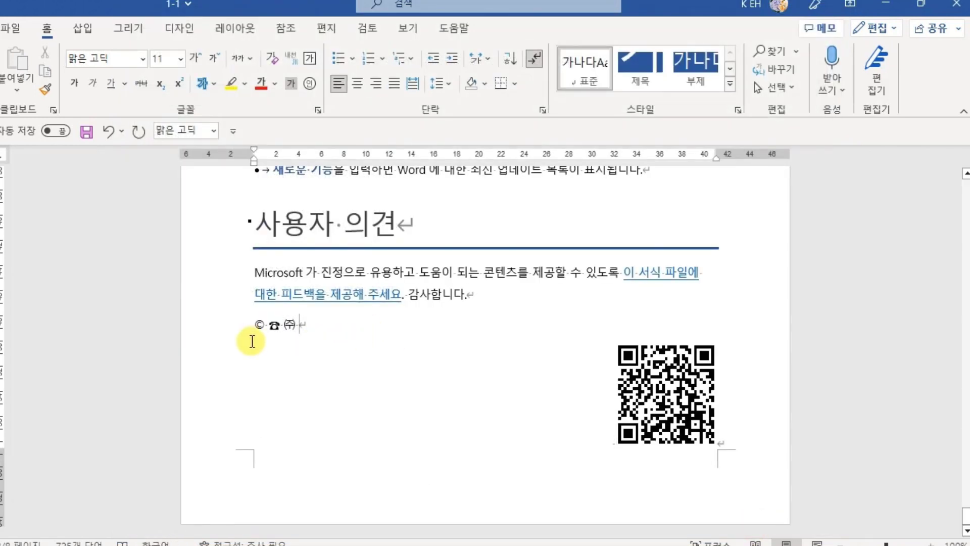
type("ㅁ")
key("Hangul_Hanja")
key("Return")
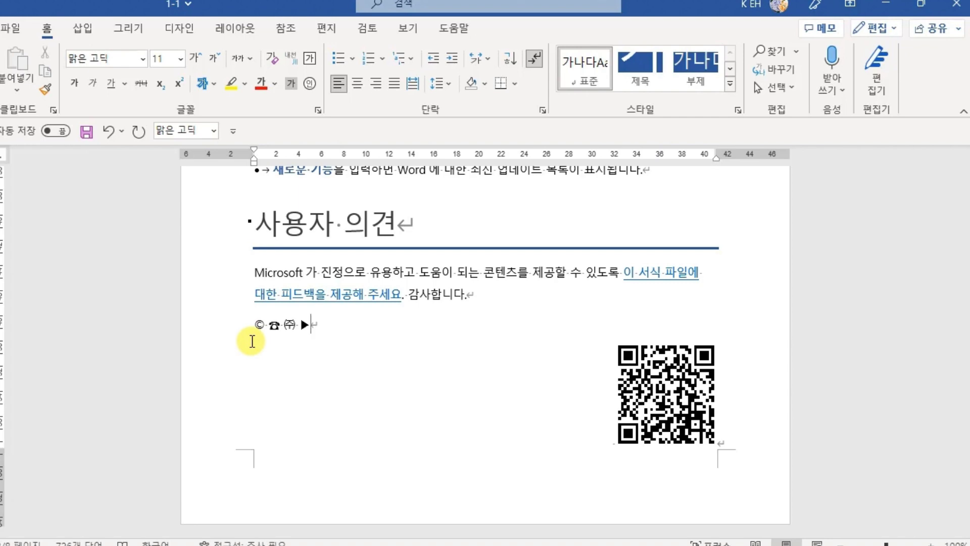
scroll(581, 364, "up", 10)
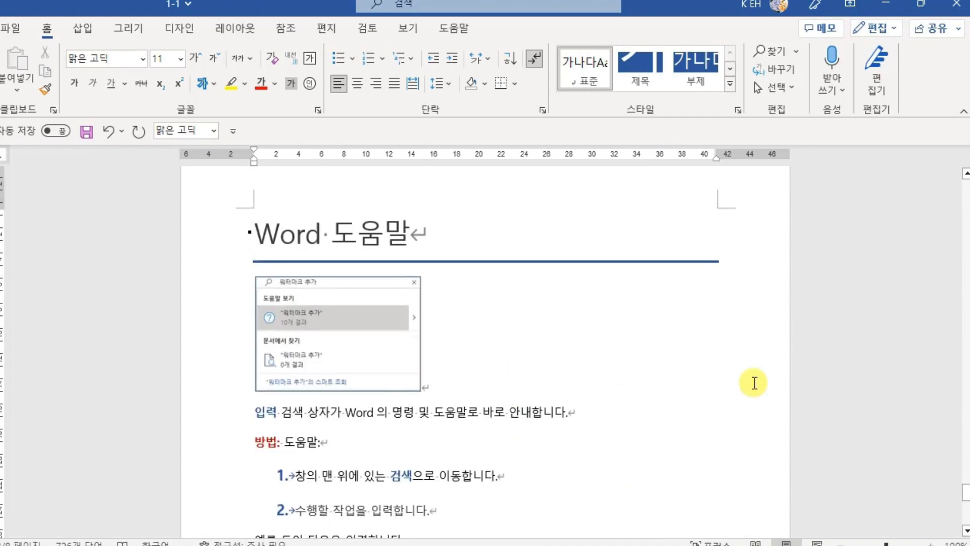